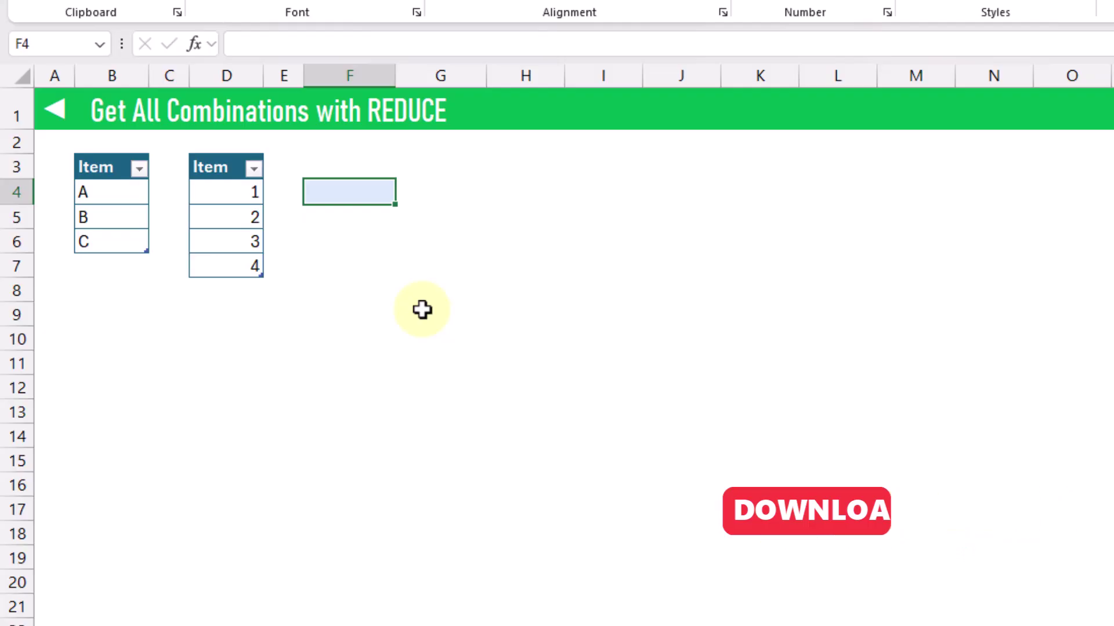
# Enter =HSTACK(B5,Numbers[Item]) in F4, spilling B beside 1–4 with #N/A below B.
pyautogui.click(126, 196)
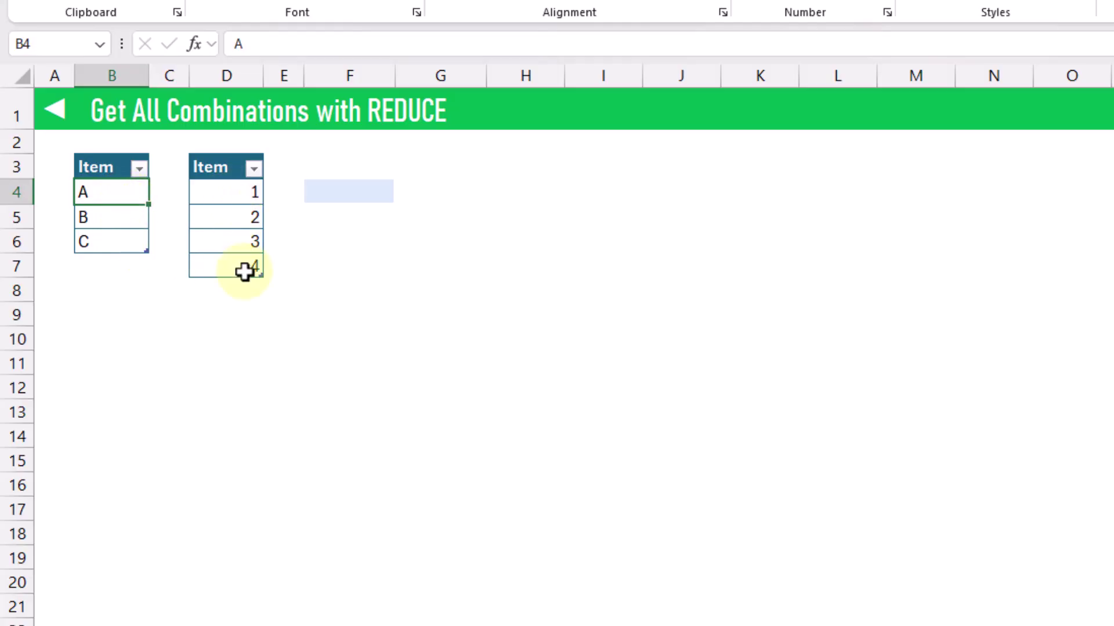
pyautogui.click(339, 197)
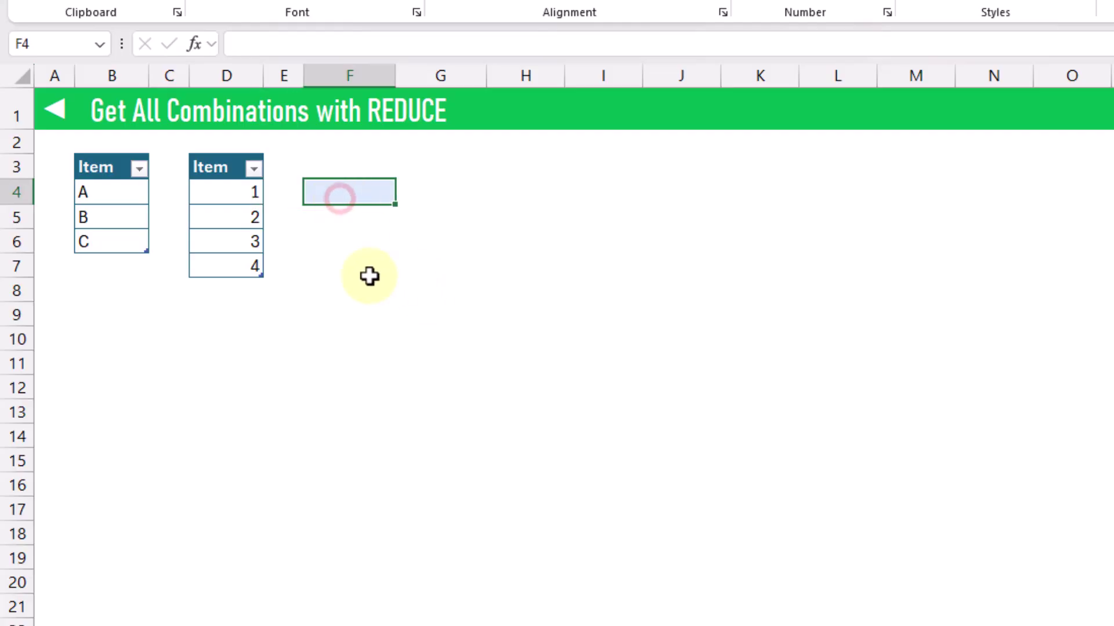
pyautogui.write('=hs')
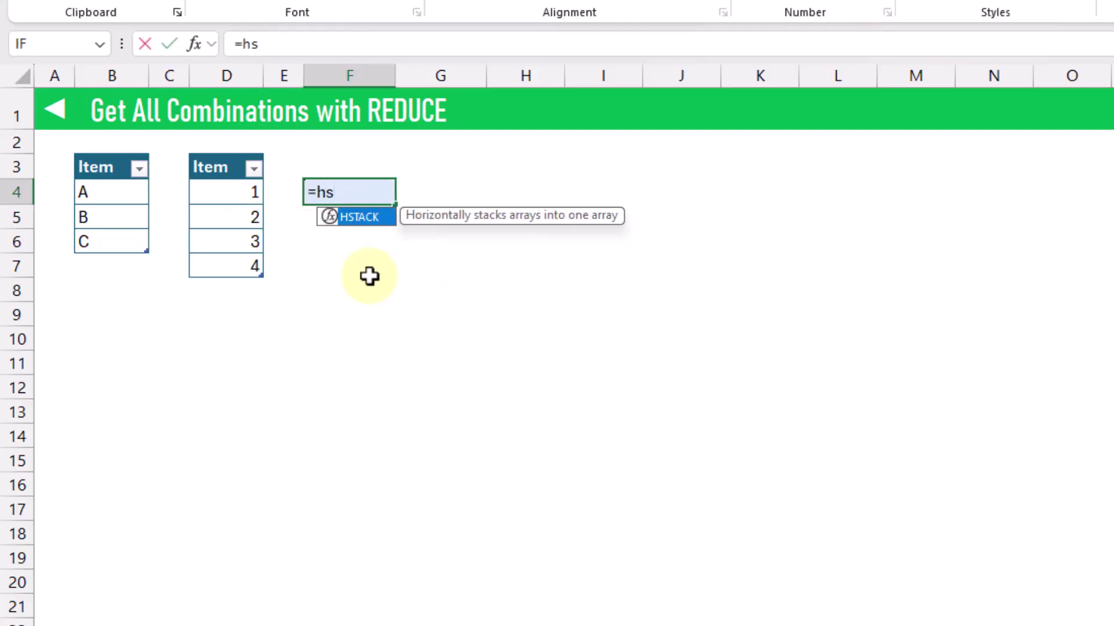
pyautogui.press('Tab')
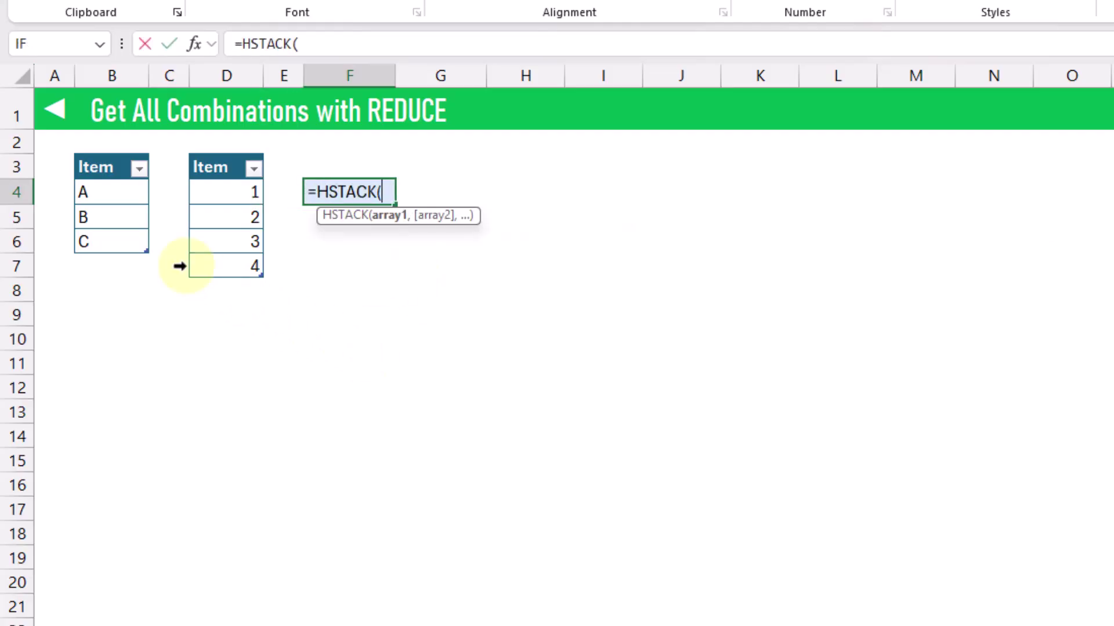
pyautogui.click(128, 223)
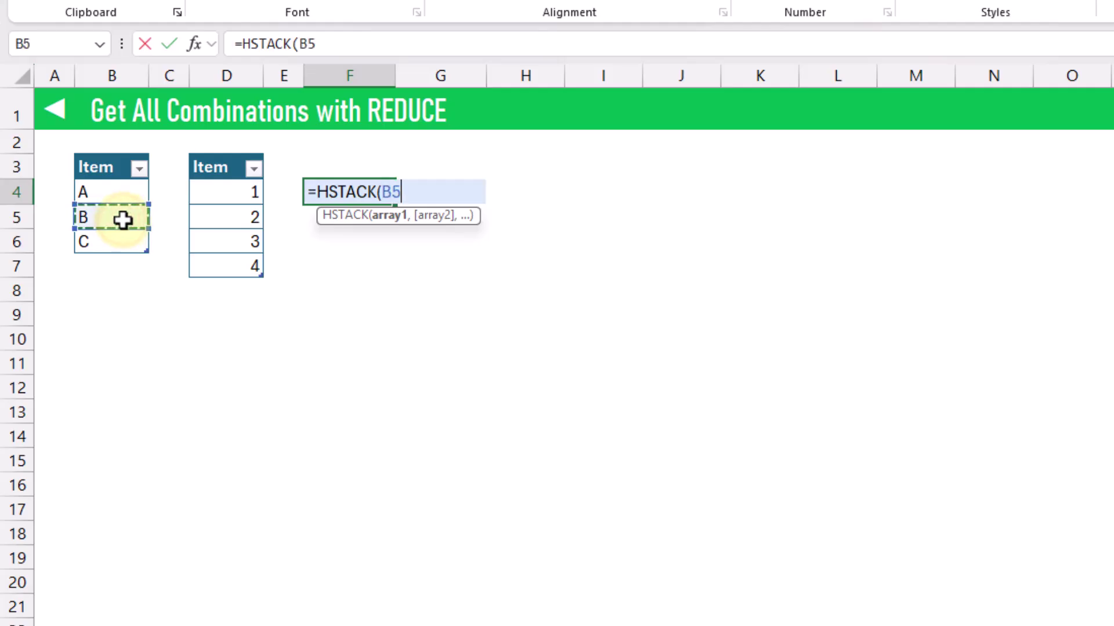
pyautogui.write(',')
pyautogui.click(226, 155)
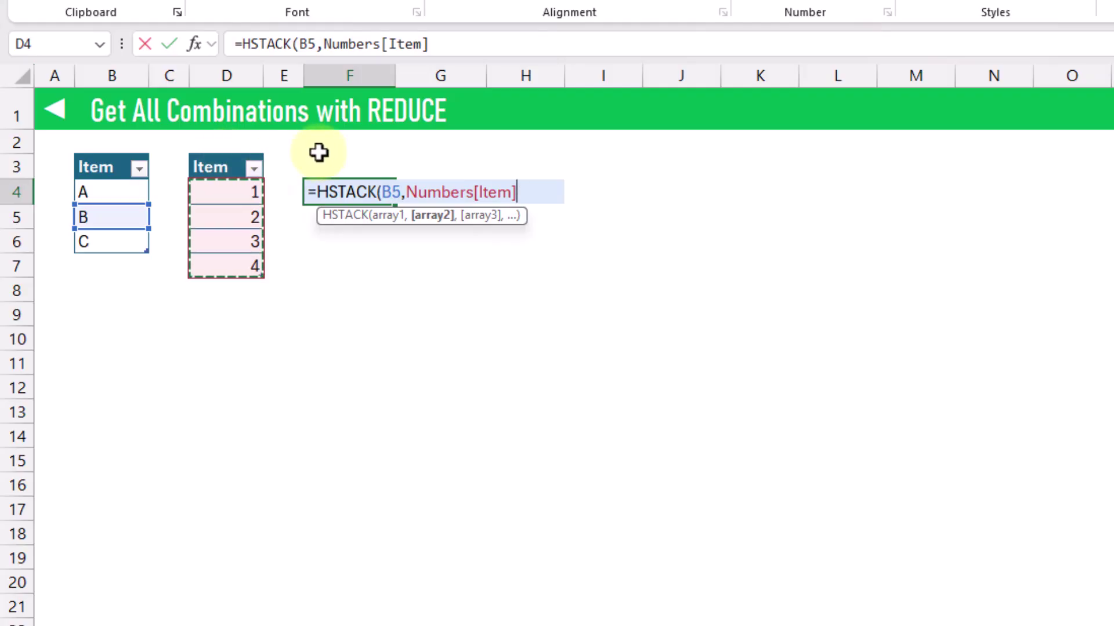
pyautogui.write(')')
pyautogui.press('Return')
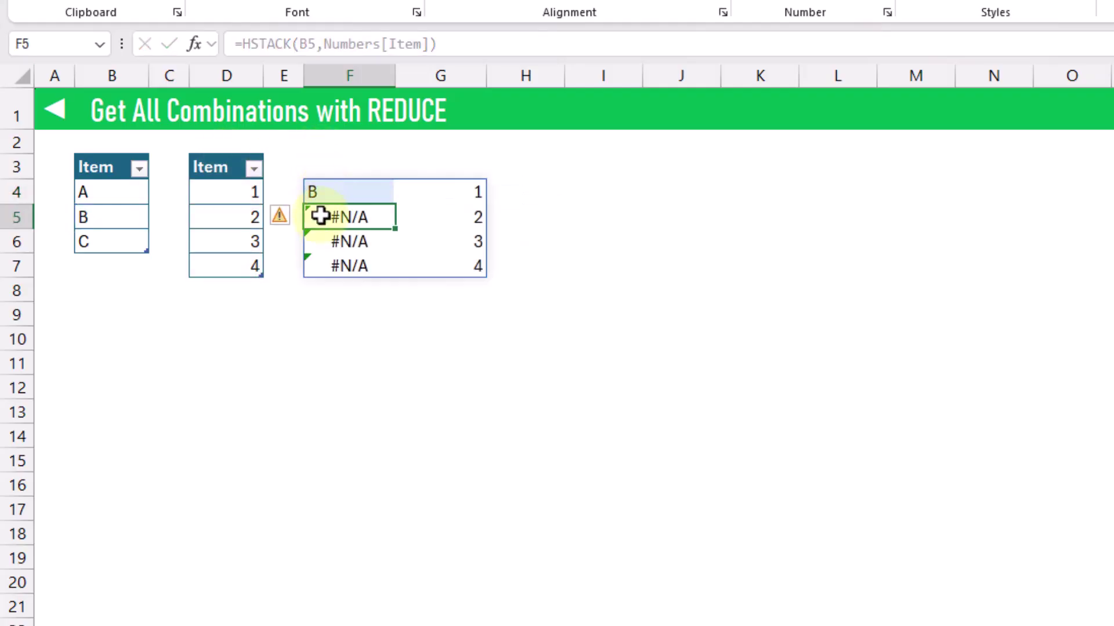
pyautogui.click(339, 191)
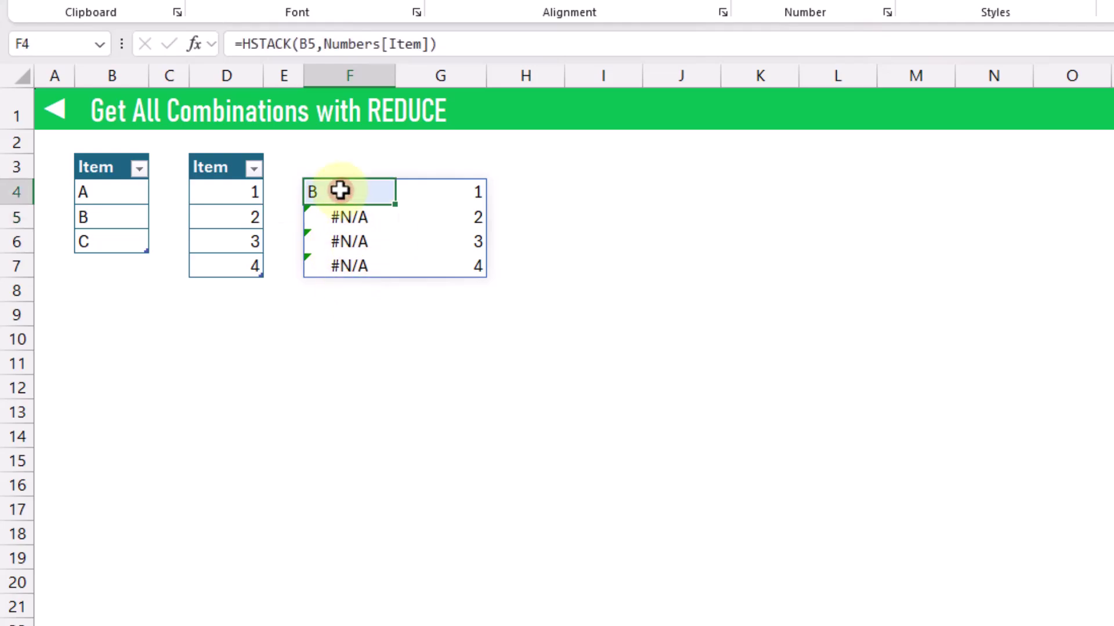
# Wrap F4's formula as =IFERROR(HSTACK(B5,Numbers[Item]),B5) so B fills all four rows.
pyautogui.click(240, 44)
pyautogui.write('if')
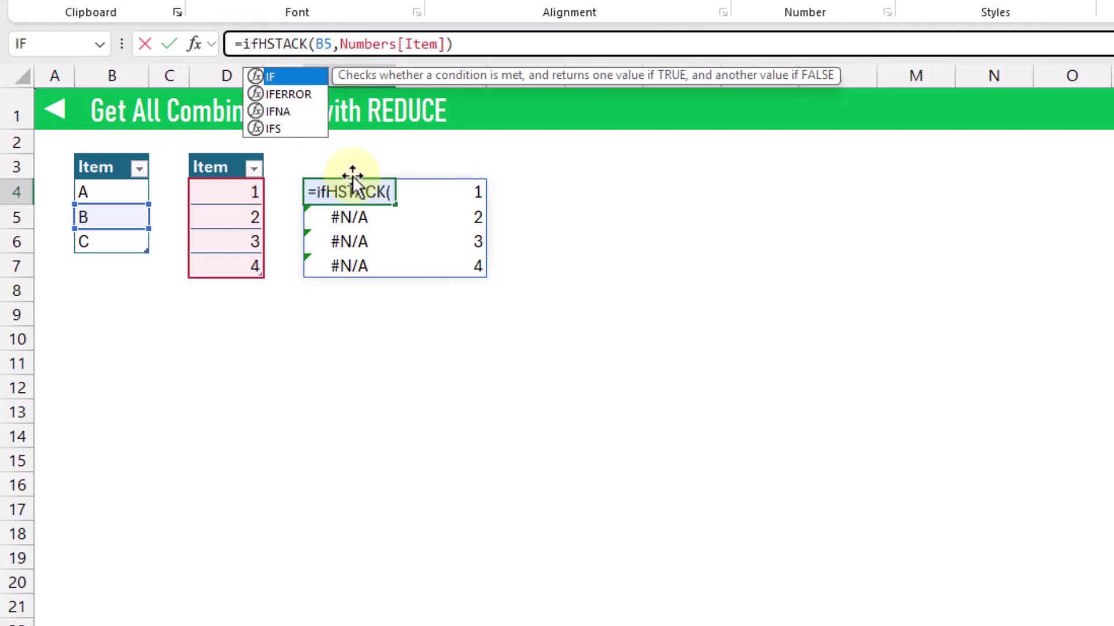
pyautogui.press('Down')
pyautogui.press('Tab')
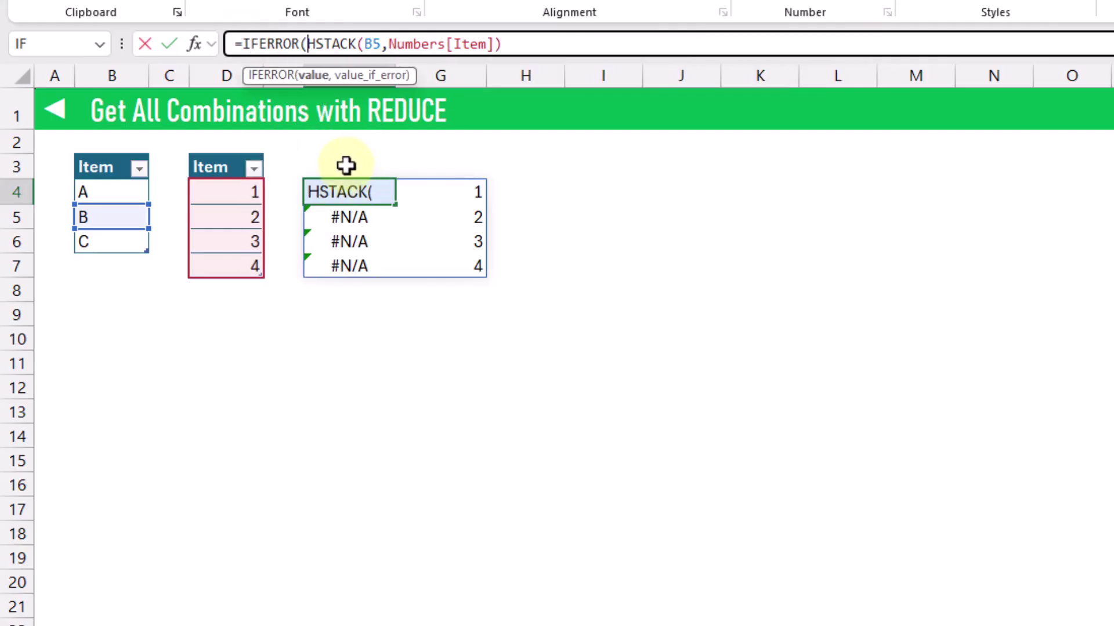
pyautogui.moveTo(308, 44); pyautogui.dragTo(519, 43)
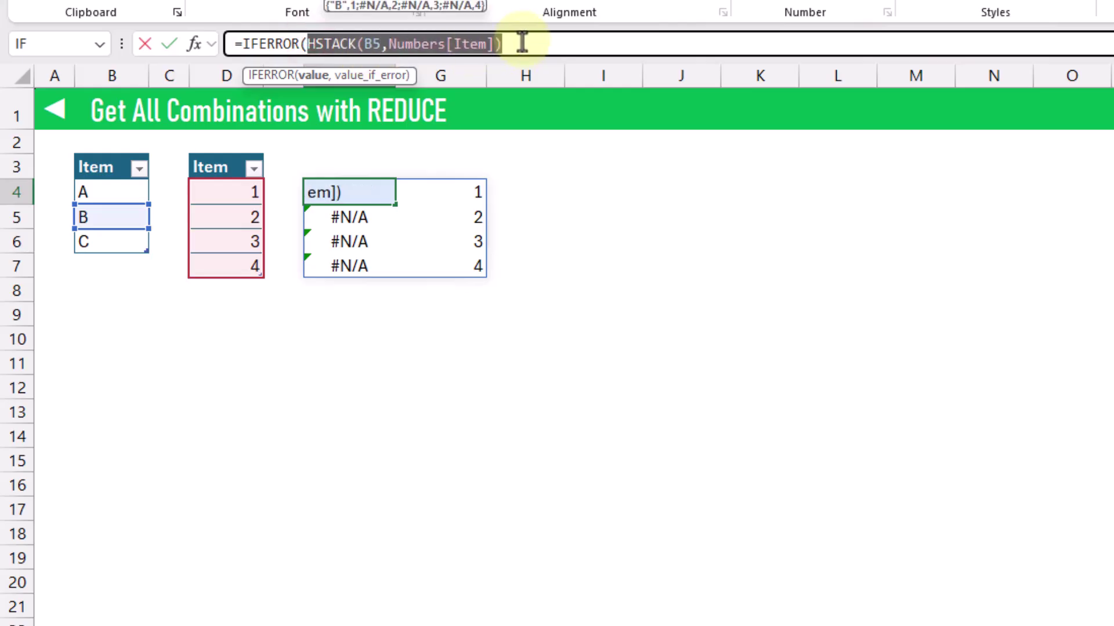
pyautogui.click(522, 43)
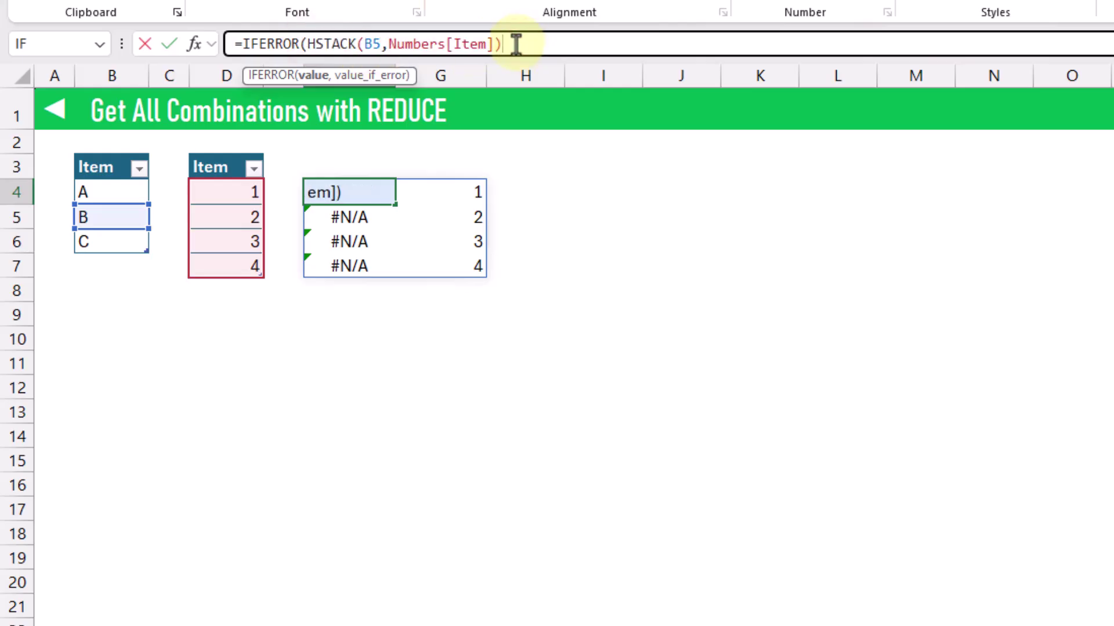
pyautogui.write(',')
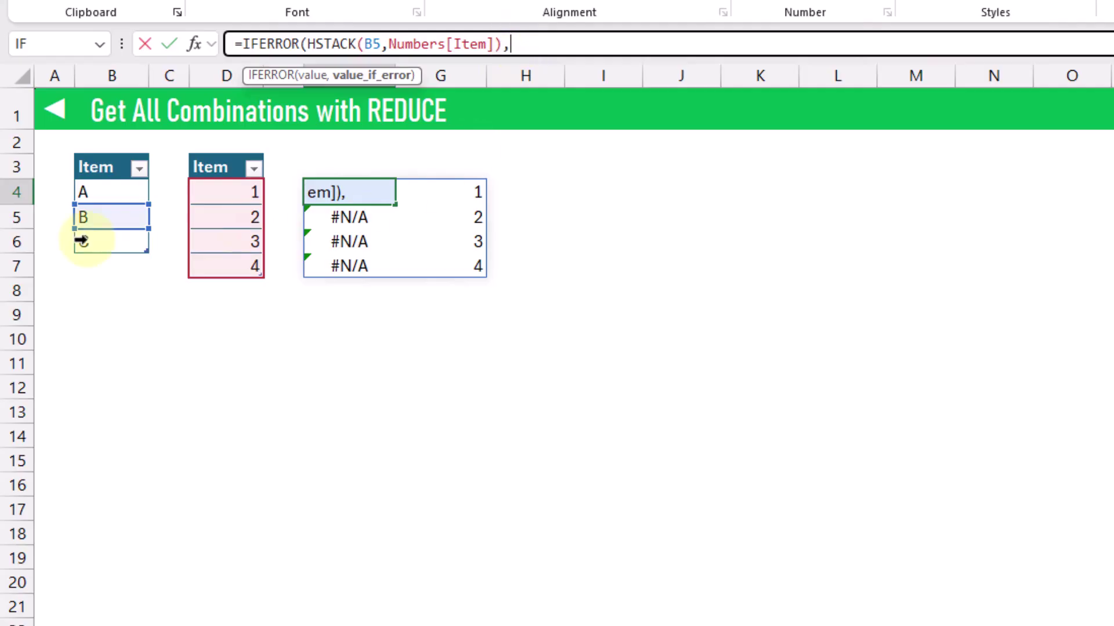
pyautogui.click(102, 220)
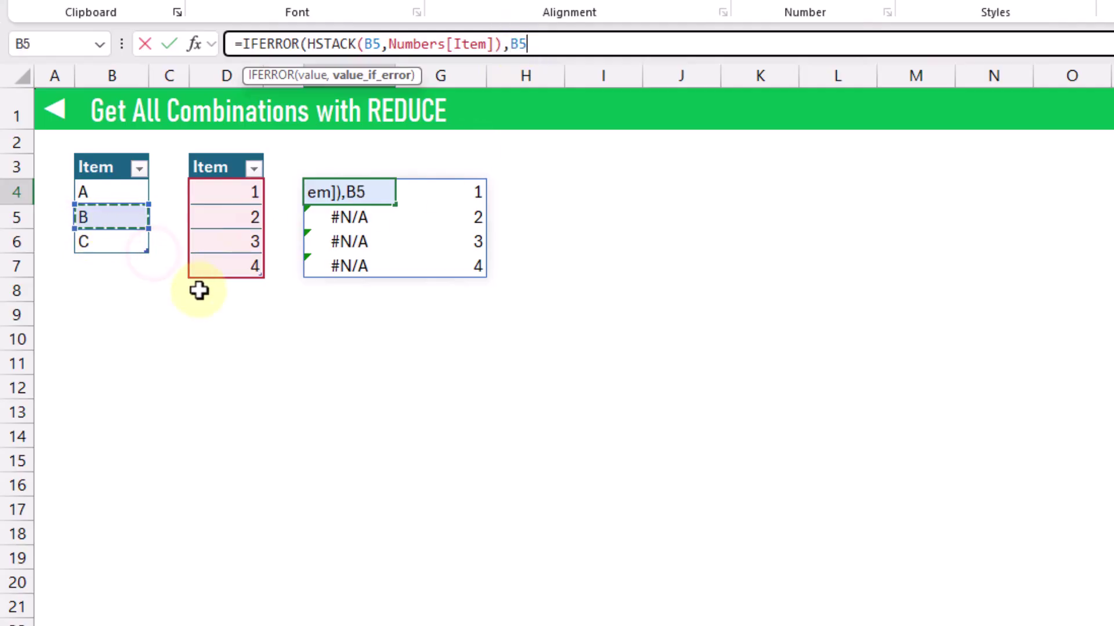
pyautogui.write(')')
pyautogui.press('Return')
pyautogui.press('Up')
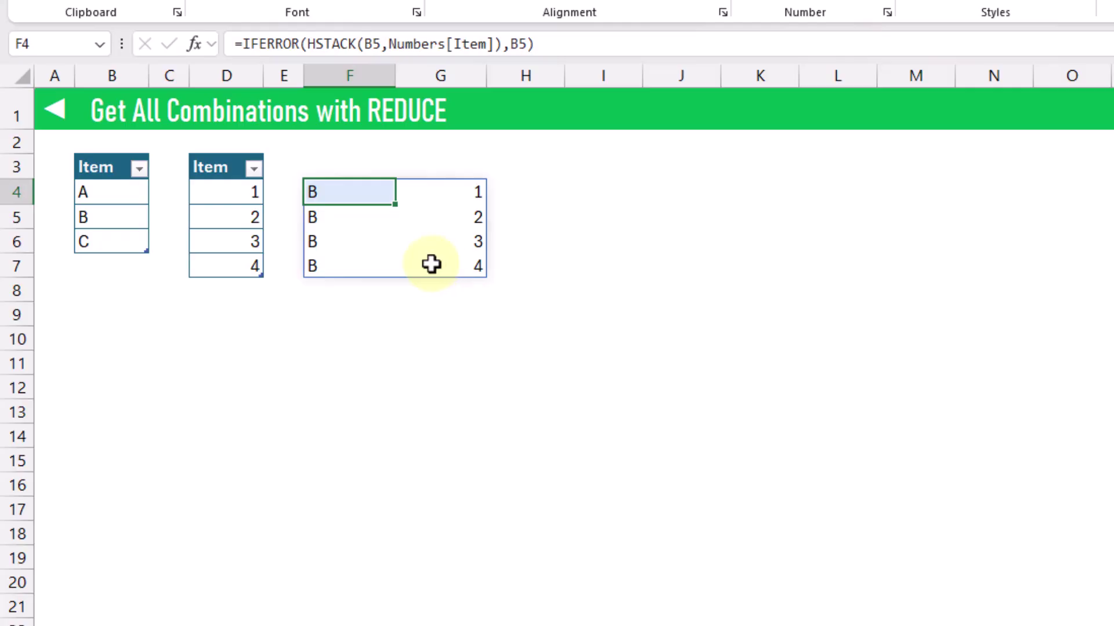
# Look over the letters A, B and C in cells B4 to B6.
pyautogui.click(104, 195)
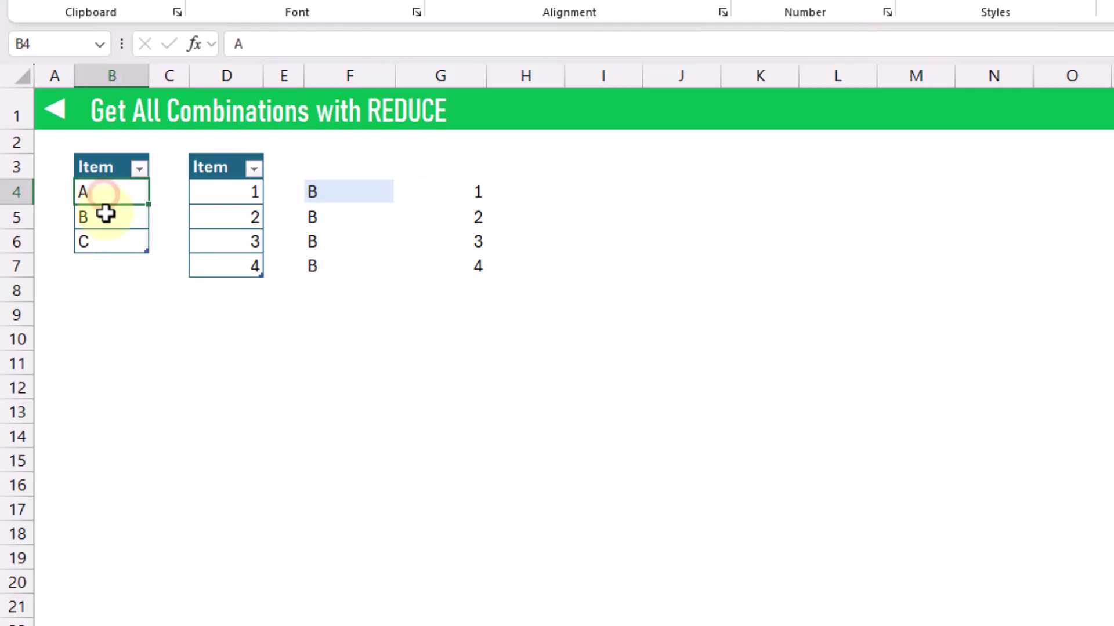
pyautogui.click(105, 215)
pyautogui.click(111, 240)
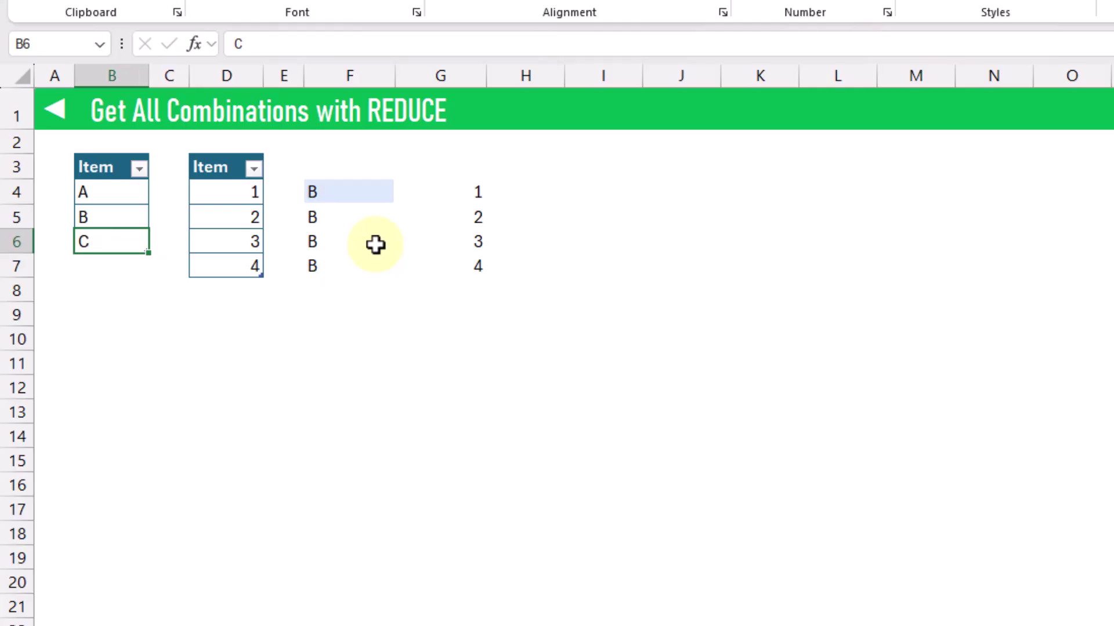
# Start F4's formula with =REDUCE("",Letters[Item],LAMBDA(a,v, before the IFERROR calculation.
pyautogui.click(325, 192)
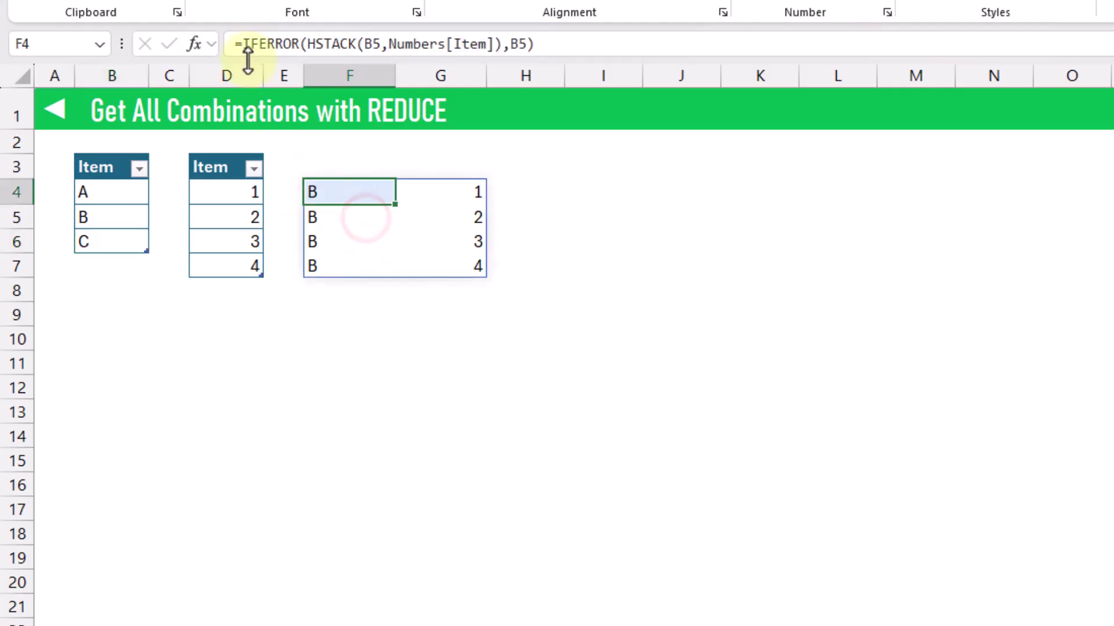
pyautogui.click(241, 43)
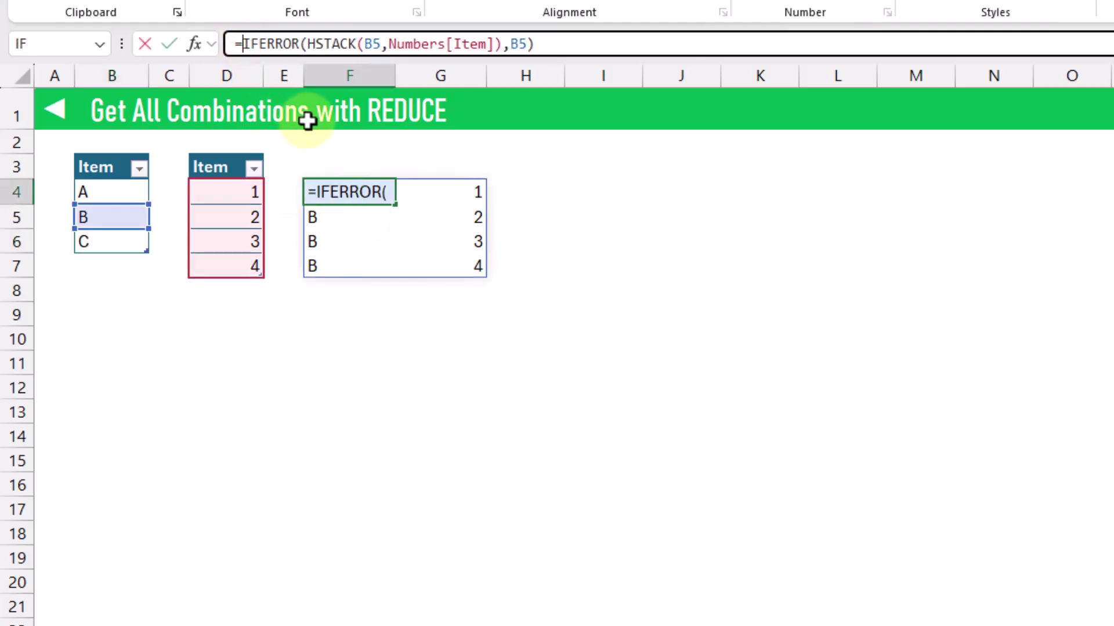
pyautogui.write('reduce')
pyautogui.press('Tab')
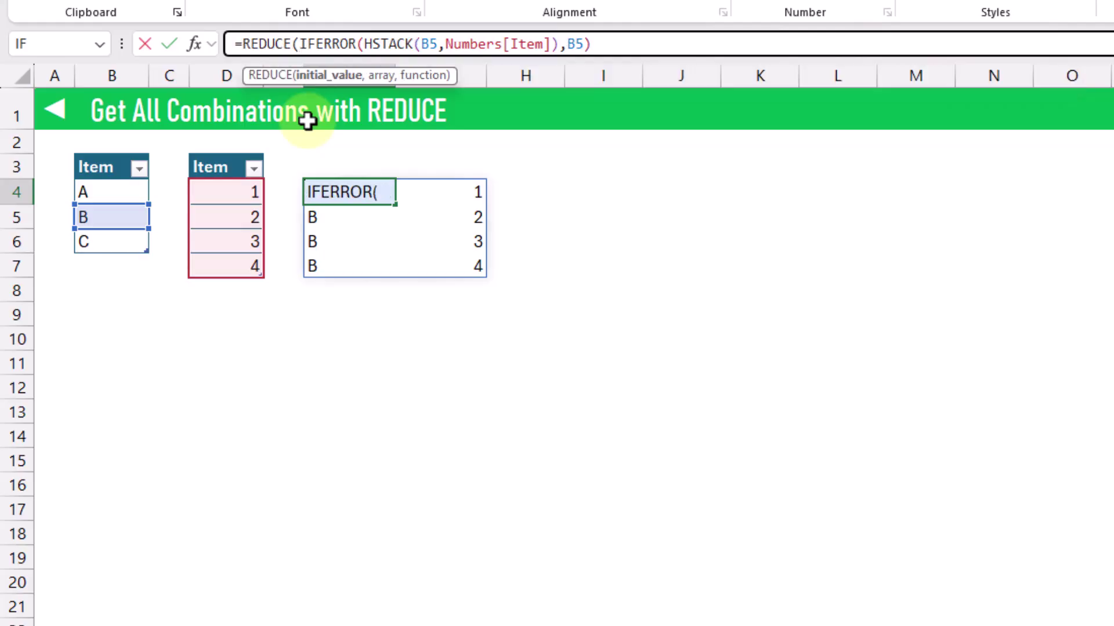
pyautogui.write('""')
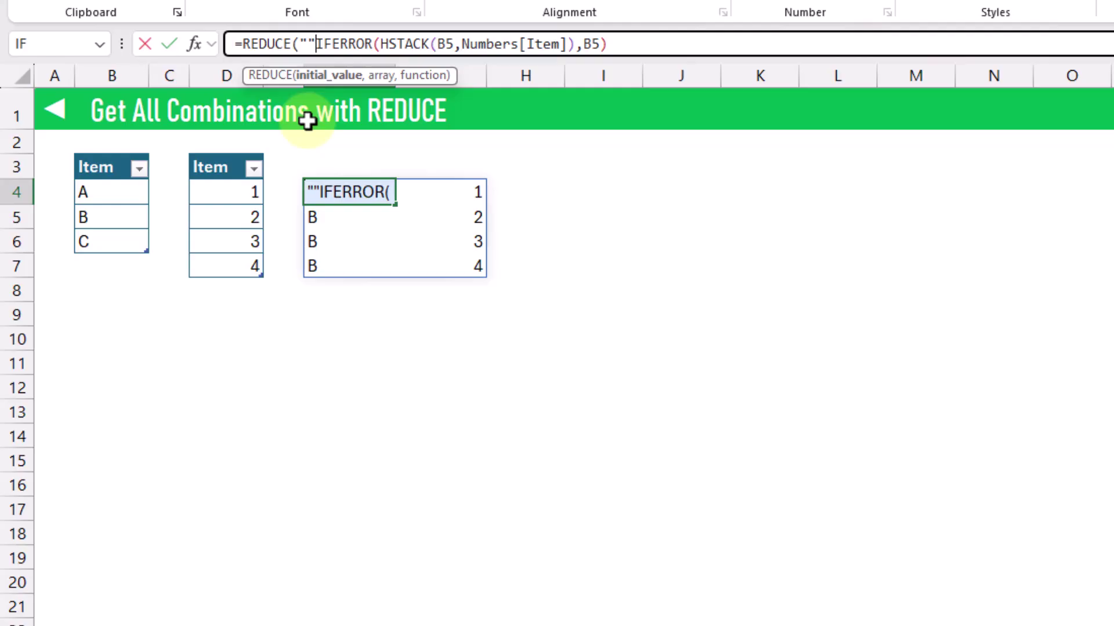
pyautogui.write(',')
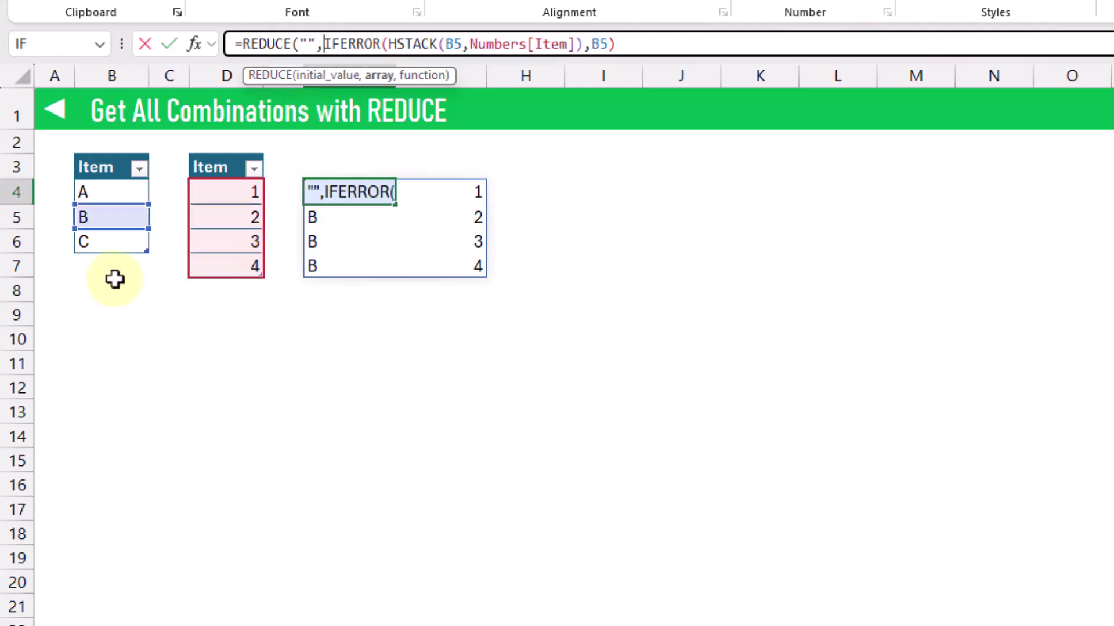
pyautogui.click(111, 150)
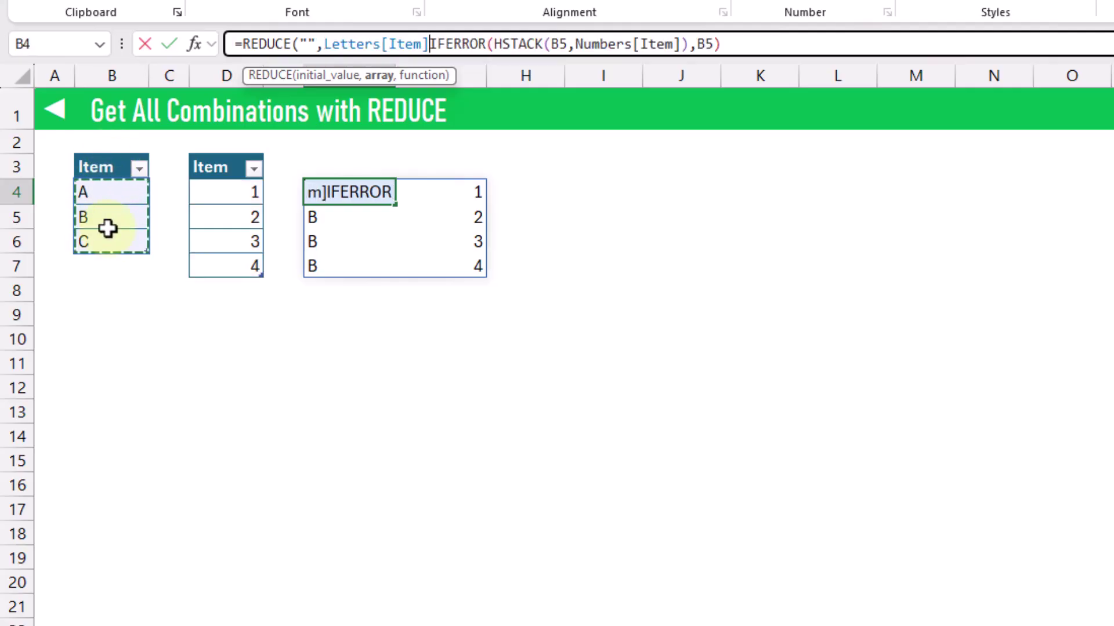
pyautogui.write(',')
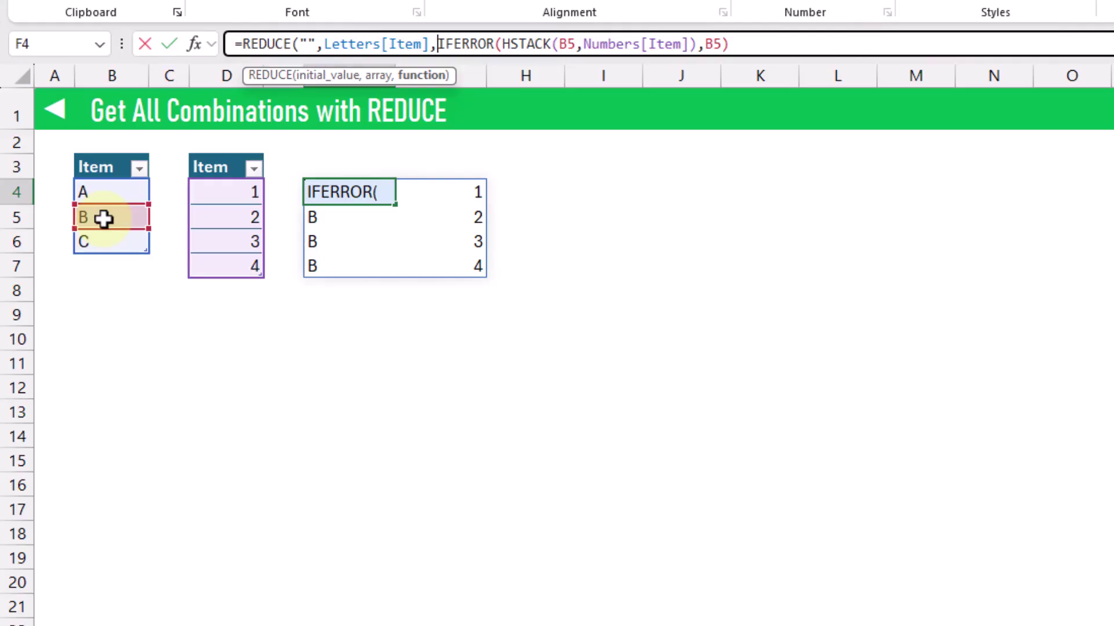
pyautogui.write('LAMBDA')
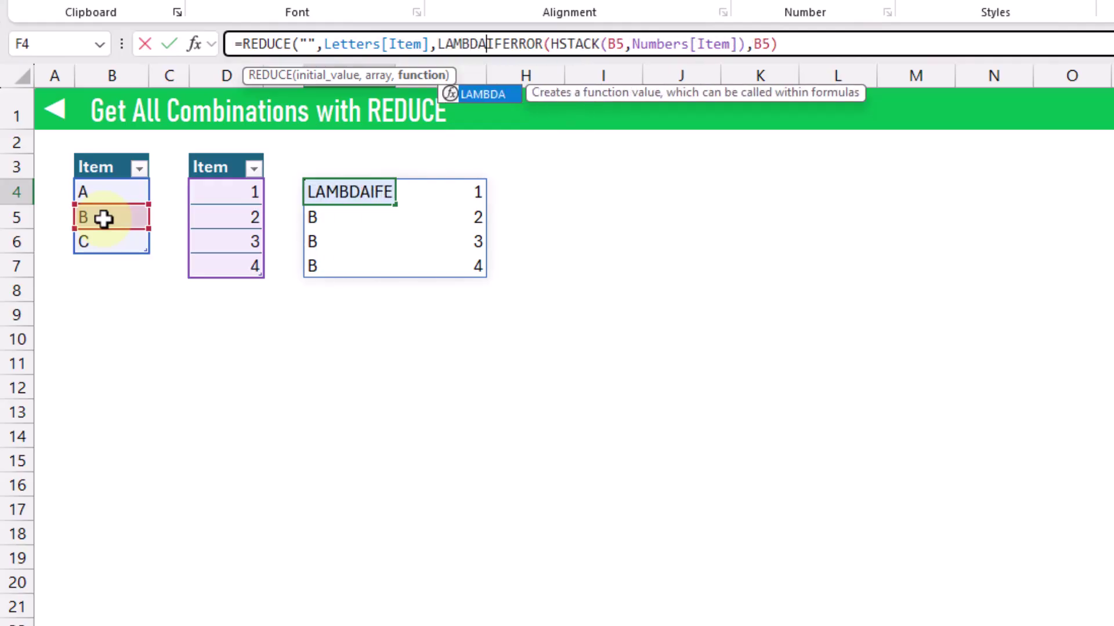
pyautogui.write('(')
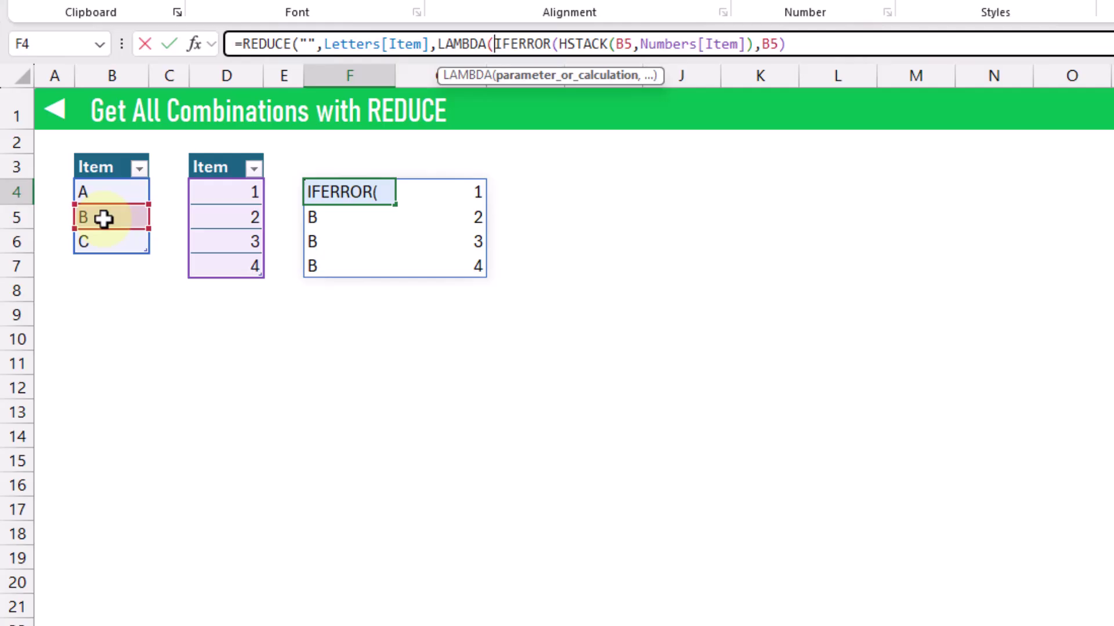
pyautogui.write('a')
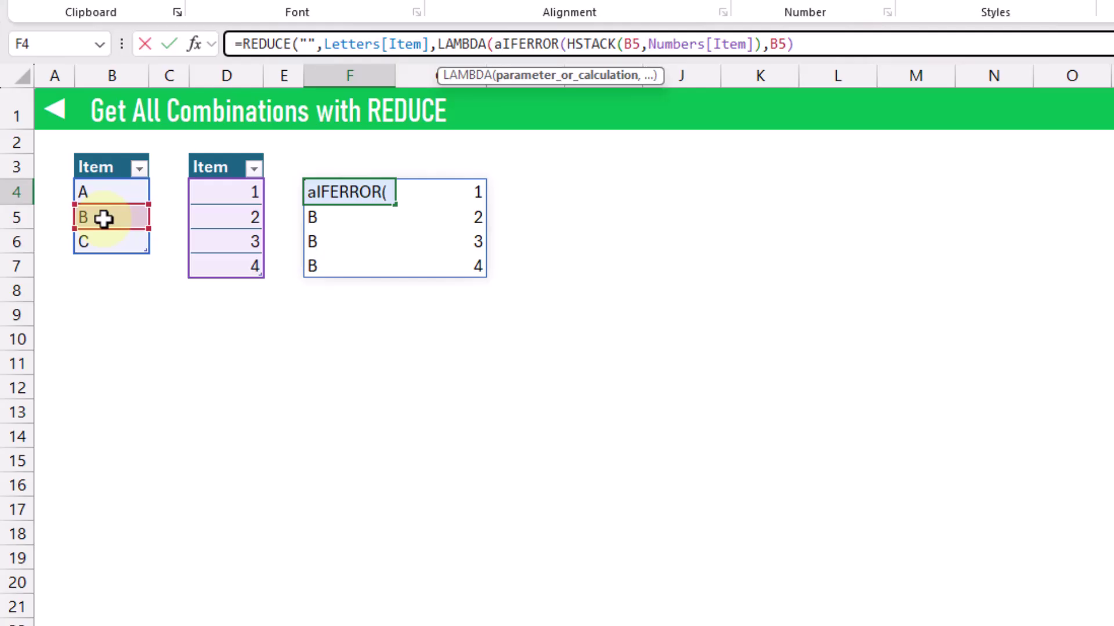
pyautogui.write(',')
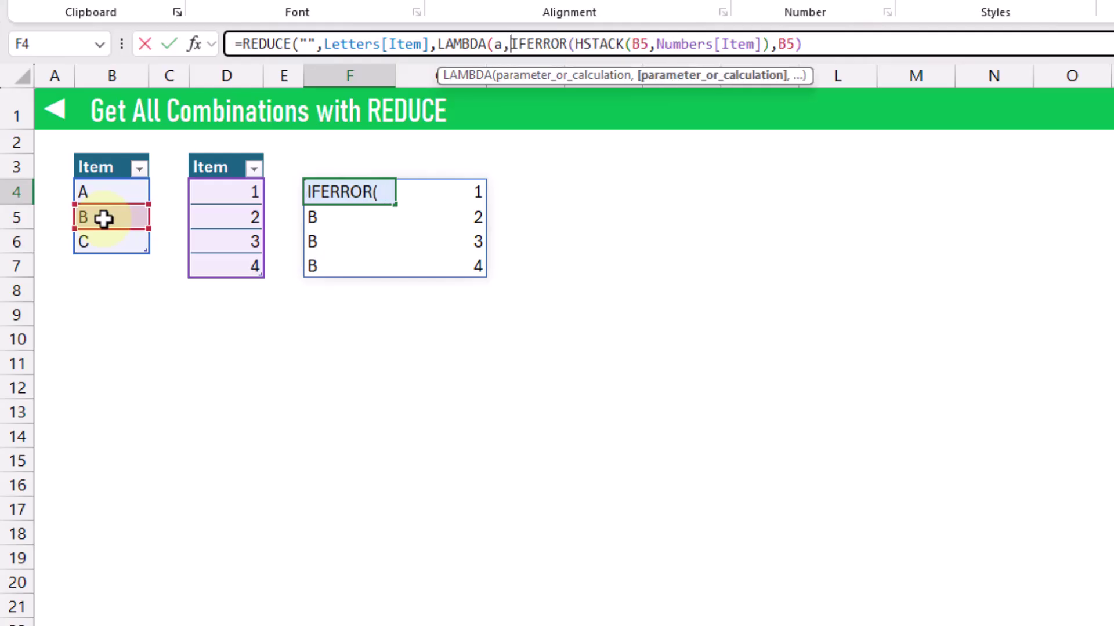
pyautogui.write('v')
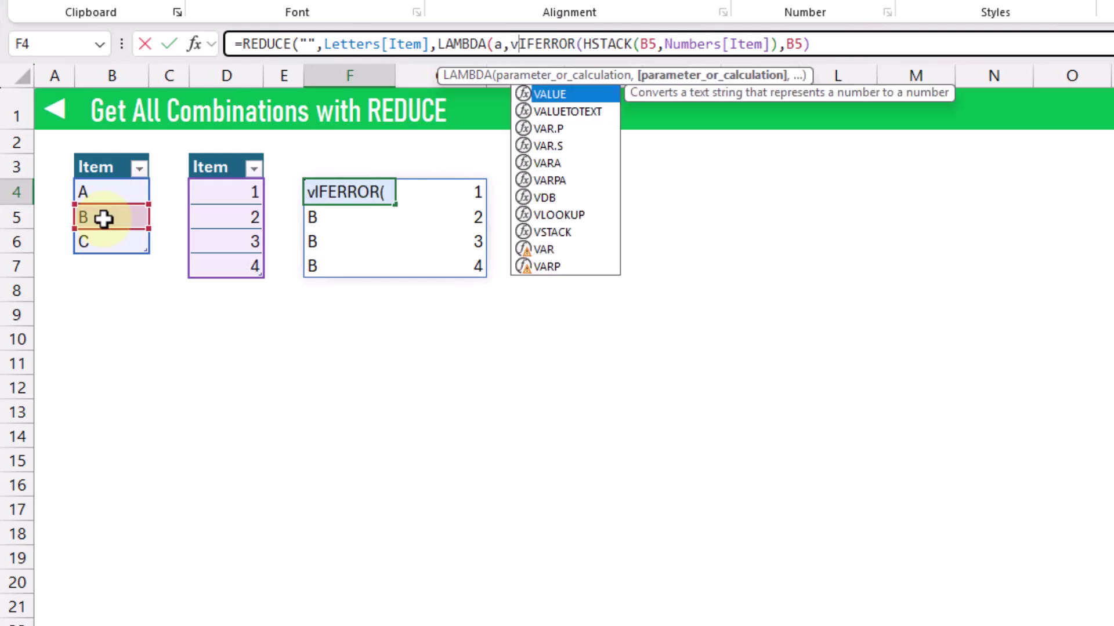
pyautogui.write(',')
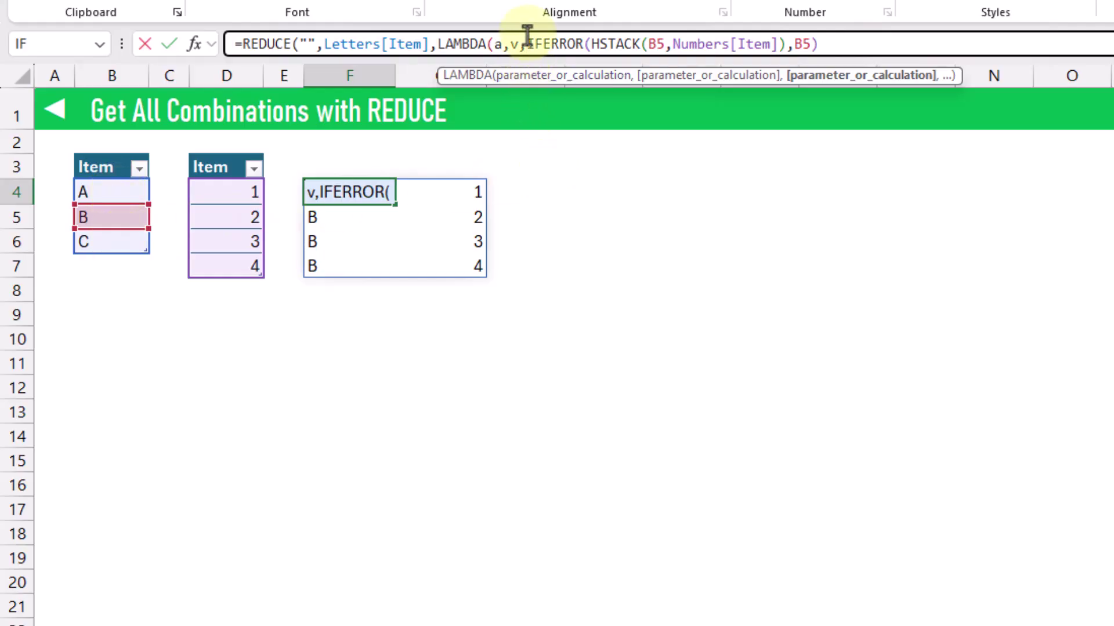
# Change both B5 references to v and commit, so F4 spills C beside 1–4.
pyautogui.doubleClick(652, 44)
pyautogui.doubleClick(652, 43)
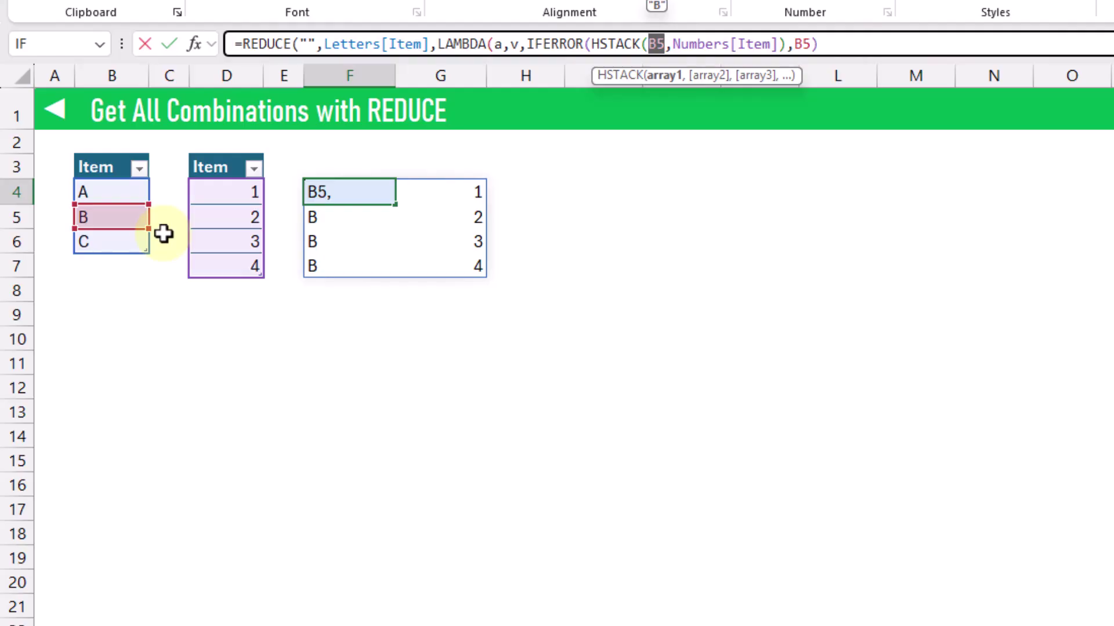
pyautogui.write('v')
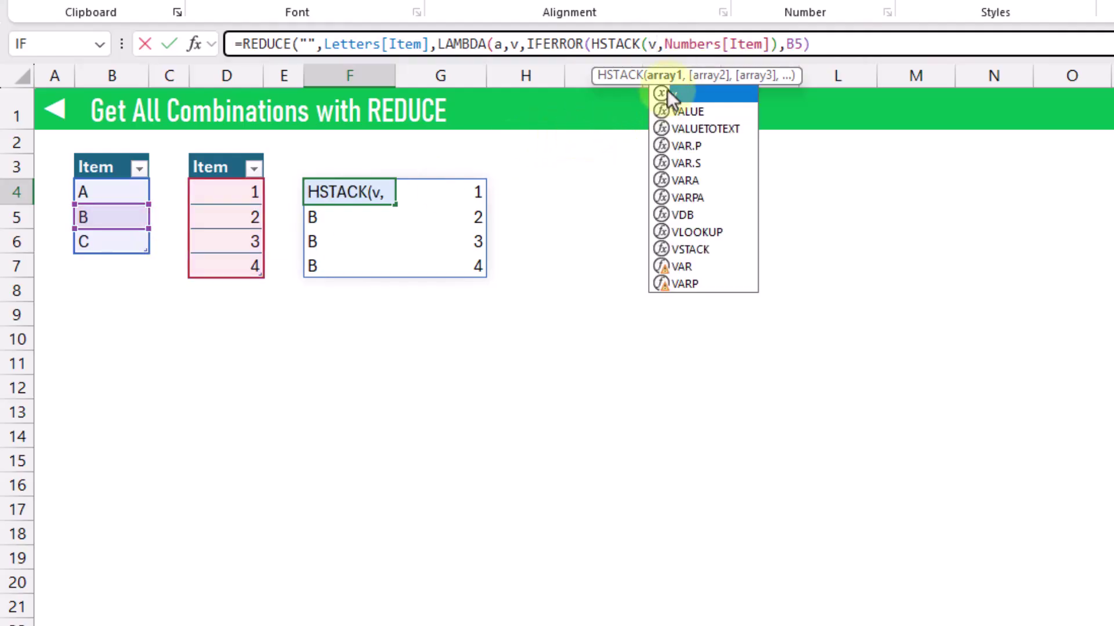
pyautogui.doubleClick(793, 44)
pyautogui.write('v')
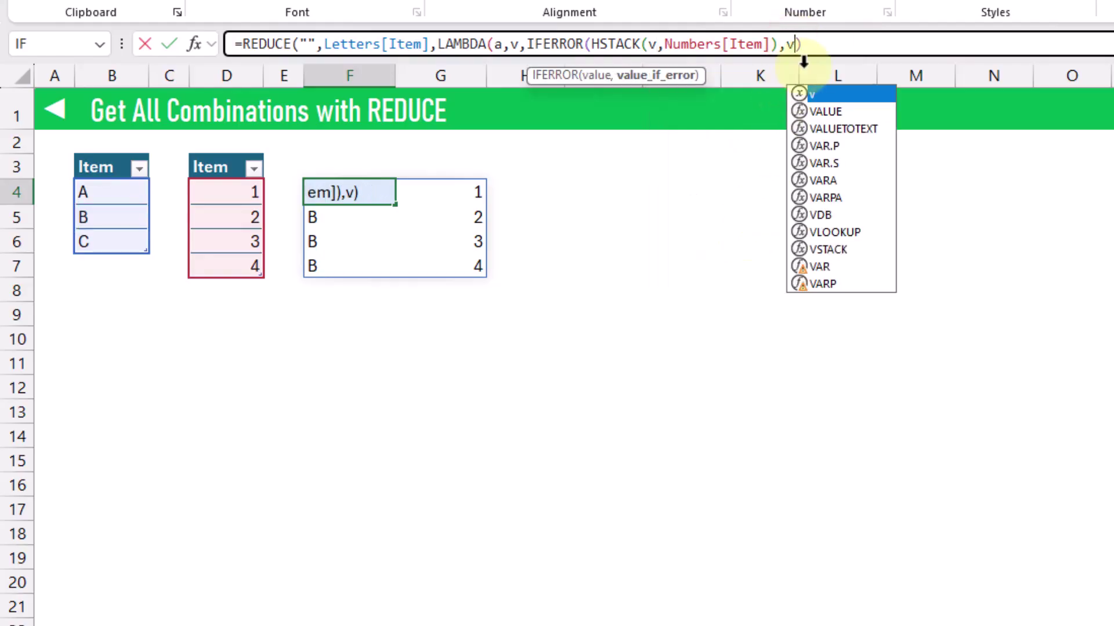
pyautogui.write(')')
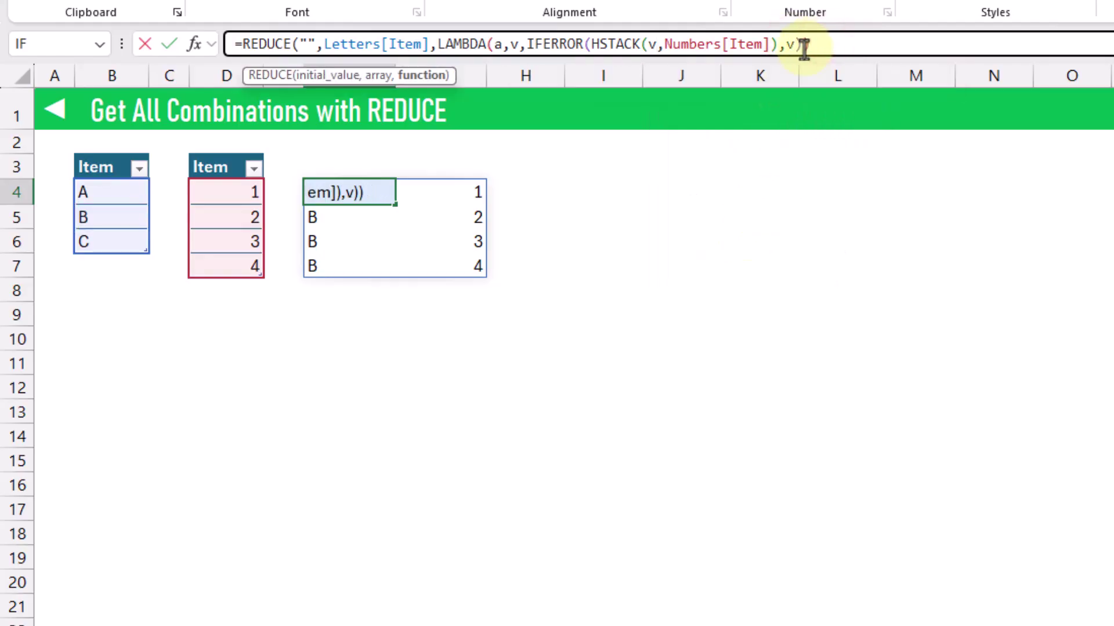
pyautogui.write(')')
pyautogui.press('Return')
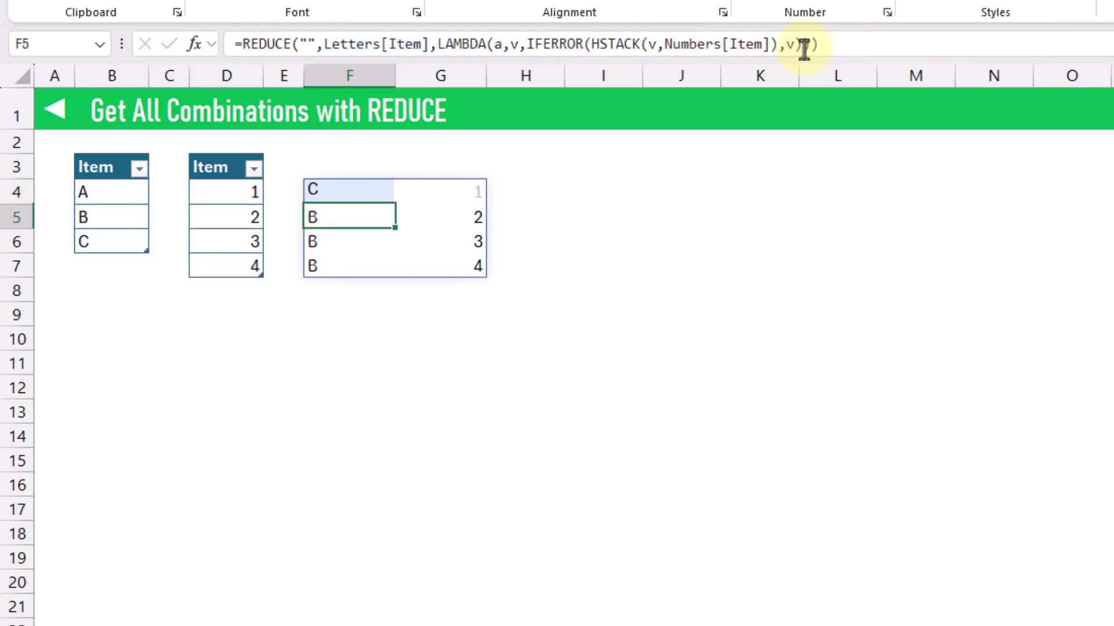
pyautogui.press('Up')
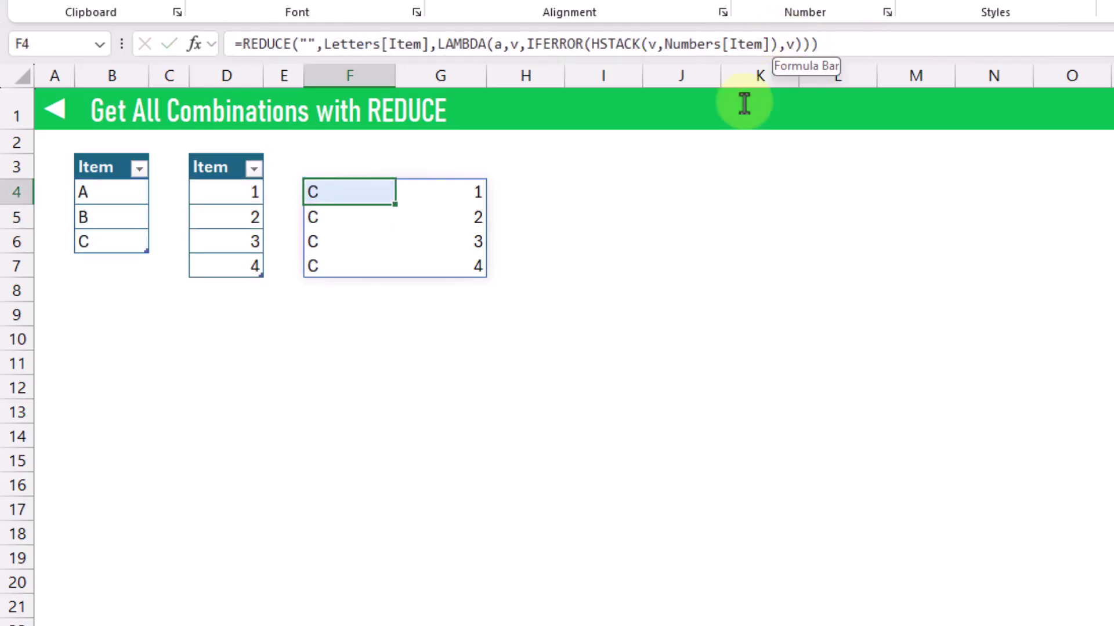
# Check the letters in B4, B5 and B6, then return to the REDUCE formula in F4.
pyautogui.click(134, 192)
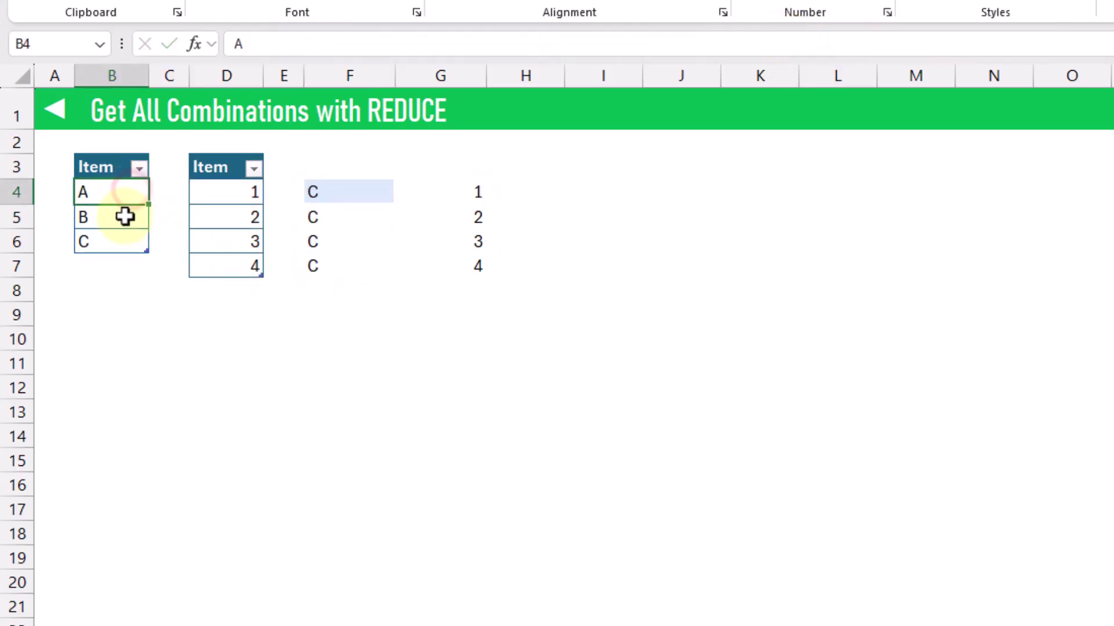
pyautogui.click(124, 216)
pyautogui.click(121, 238)
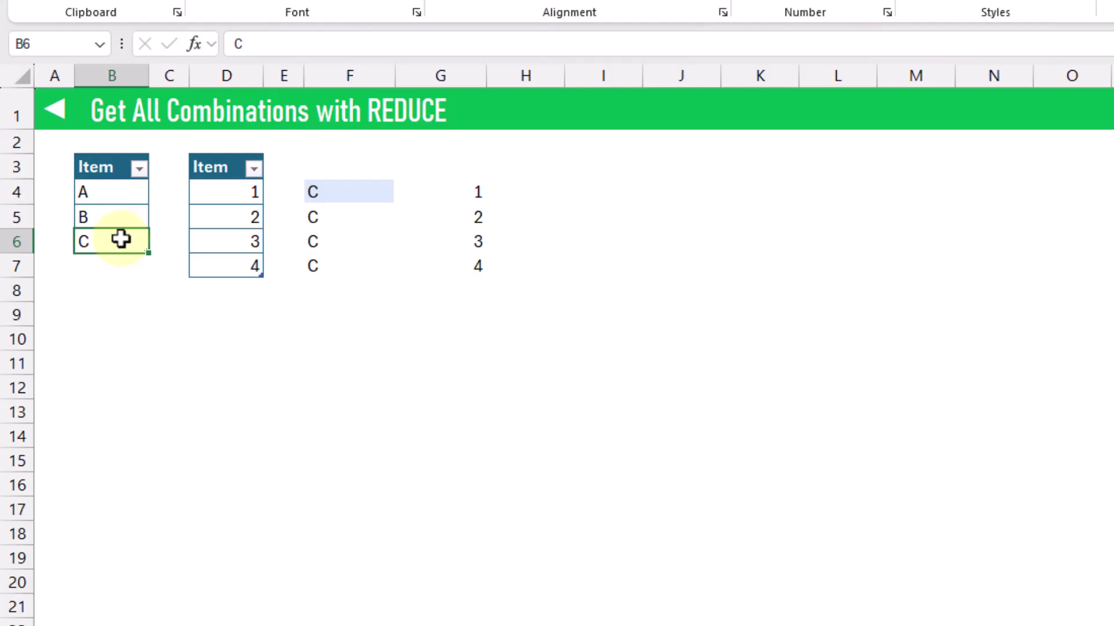
pyautogui.click(336, 191)
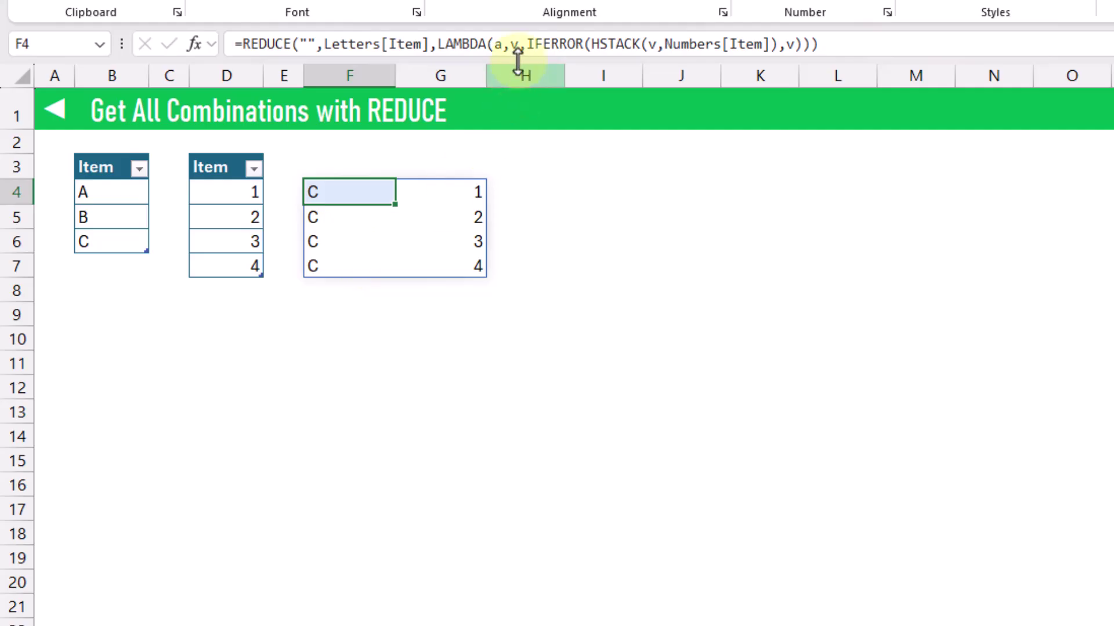
# Wrap the IFERROR part in VSTACK(a,…) and commit, spilling all 12 combinations.
pyautogui.click(526, 44)
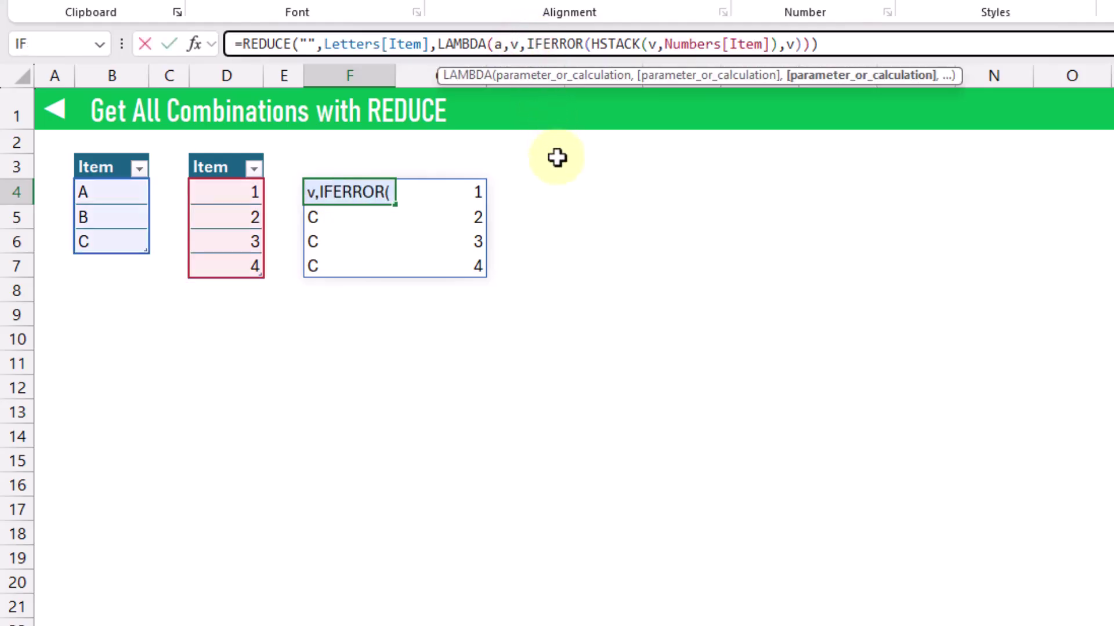
pyautogui.write('V')
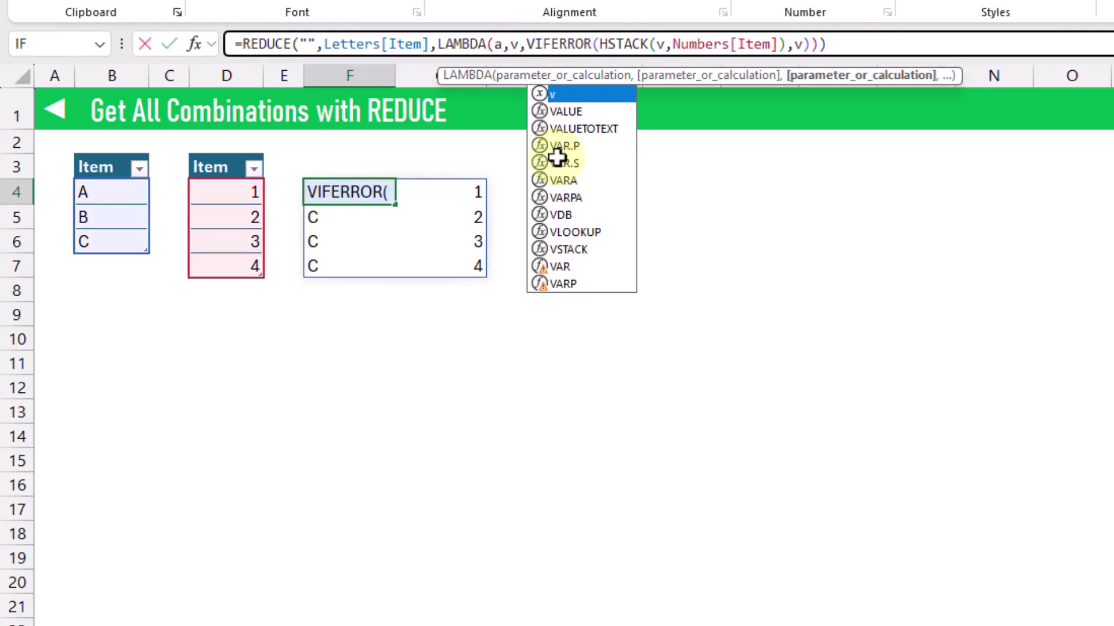
pyautogui.write('S')
pyautogui.press('Tab')
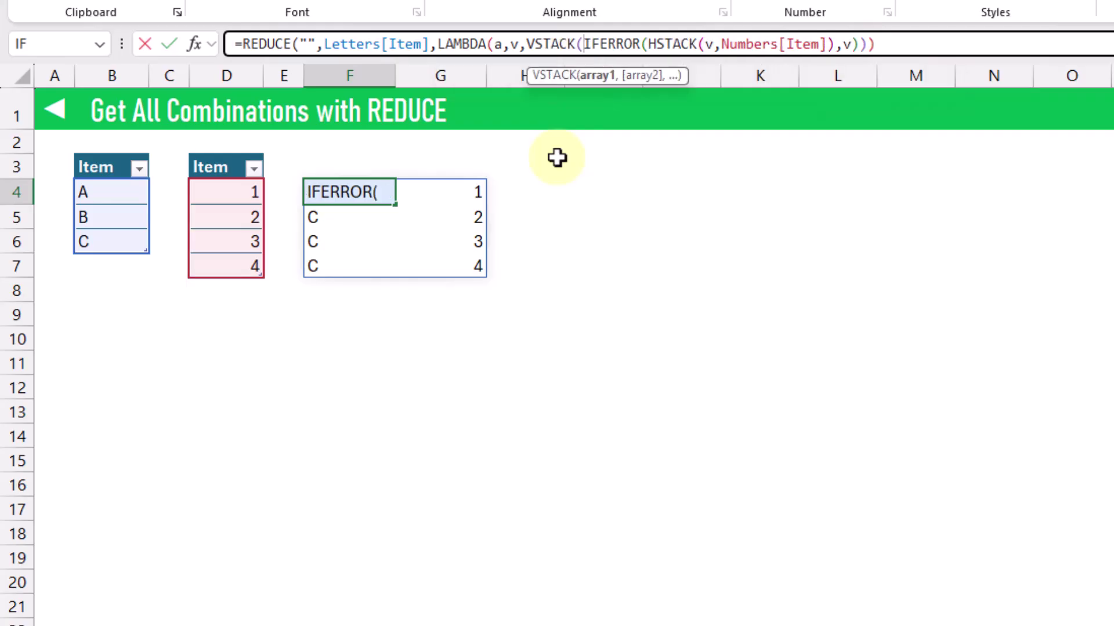
pyautogui.write('a')
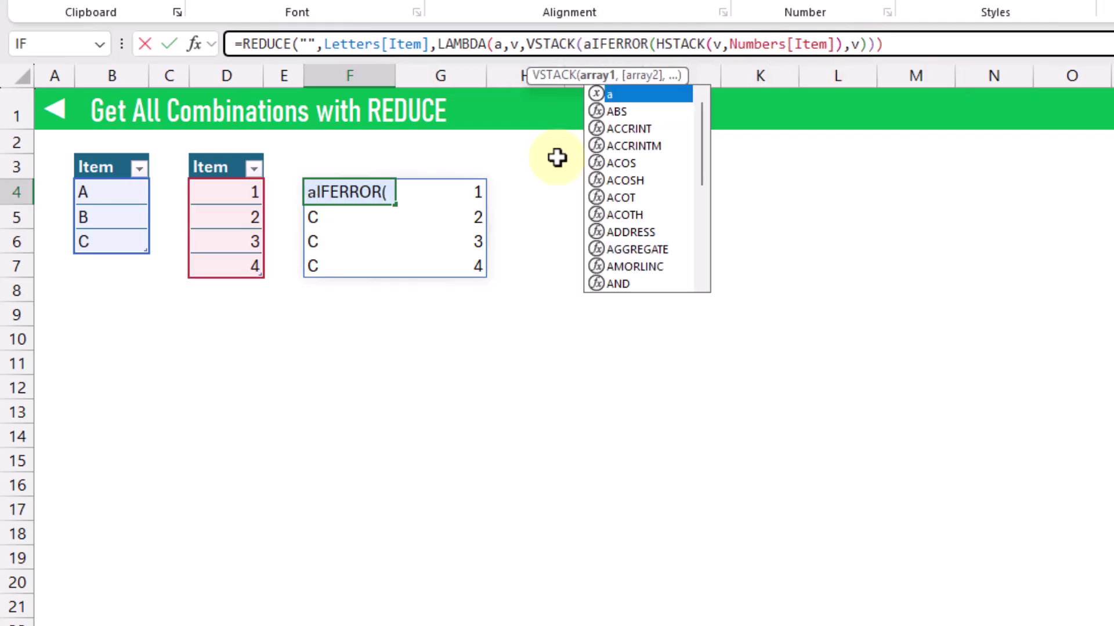
pyautogui.write(',')
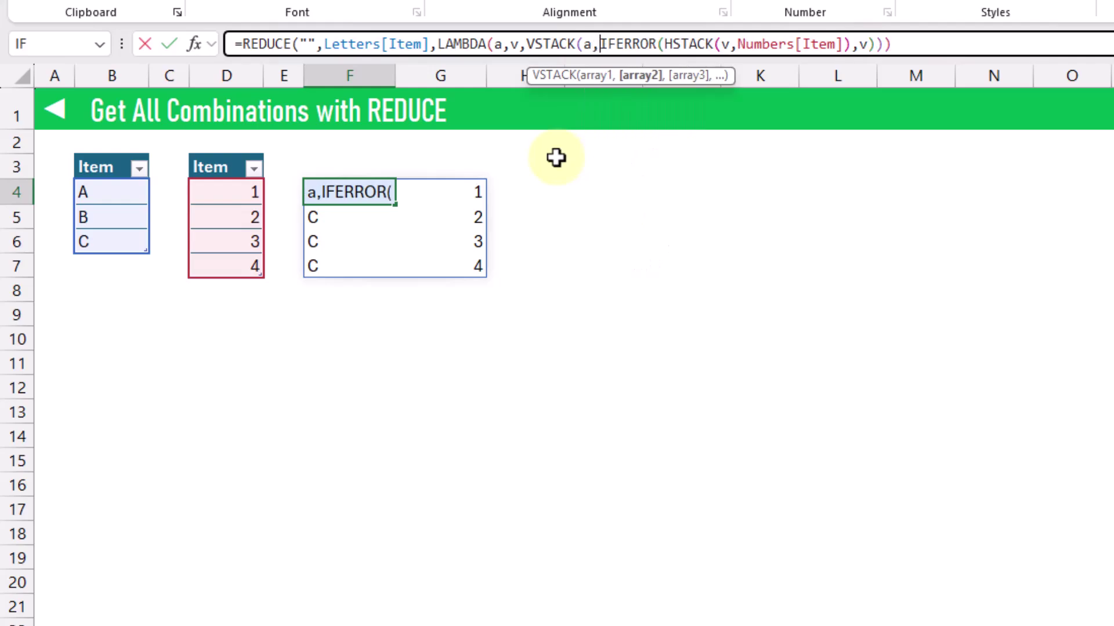
pyautogui.moveTo(601, 43); pyautogui.dragTo(876, 44)
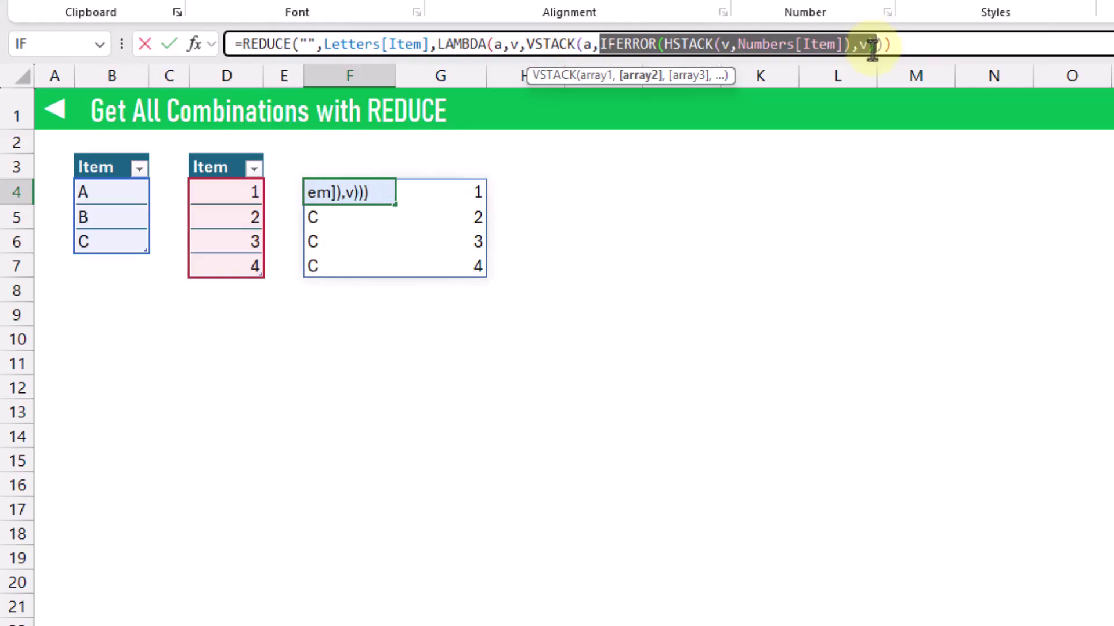
pyautogui.press('End')
pyautogui.write(')')
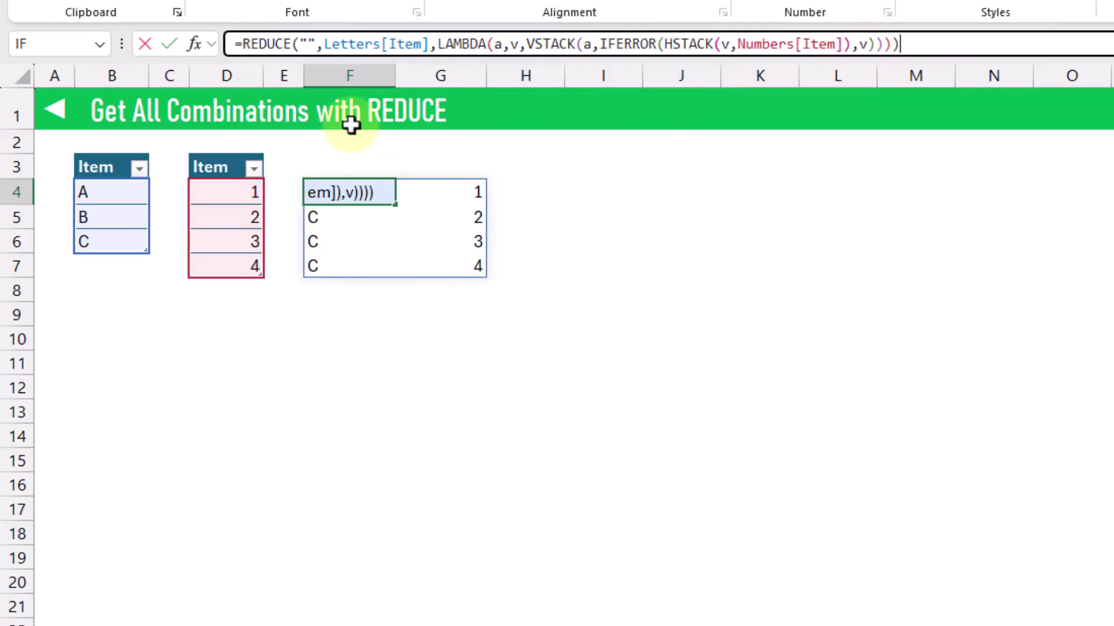
pyautogui.click(167, 45)
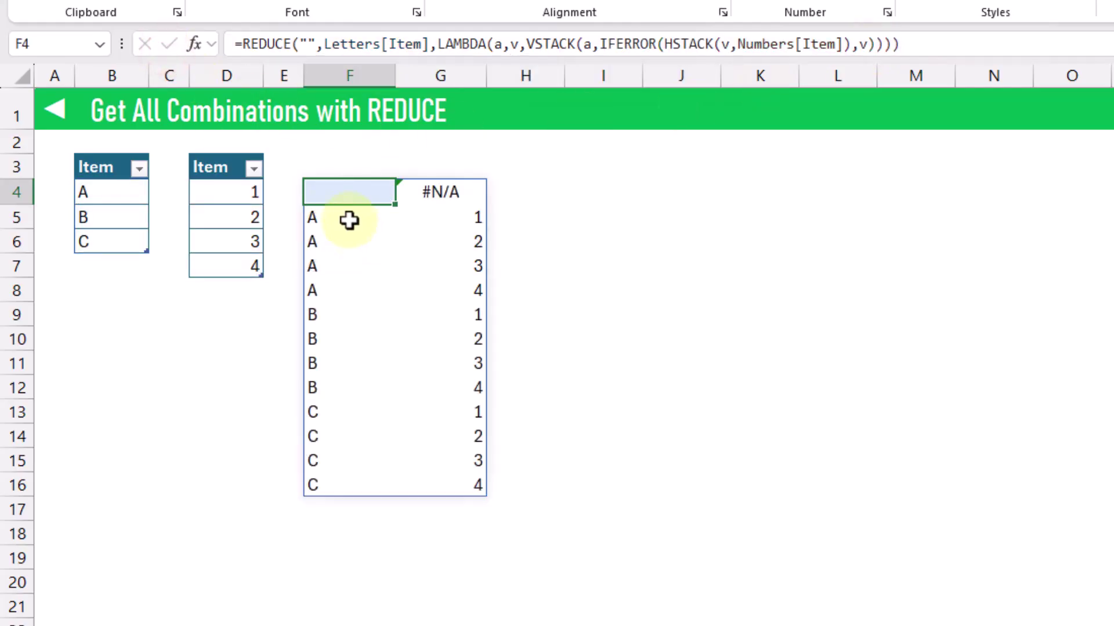
pyautogui.moveTo(350, 222); pyautogui.dragTo(470, 485)
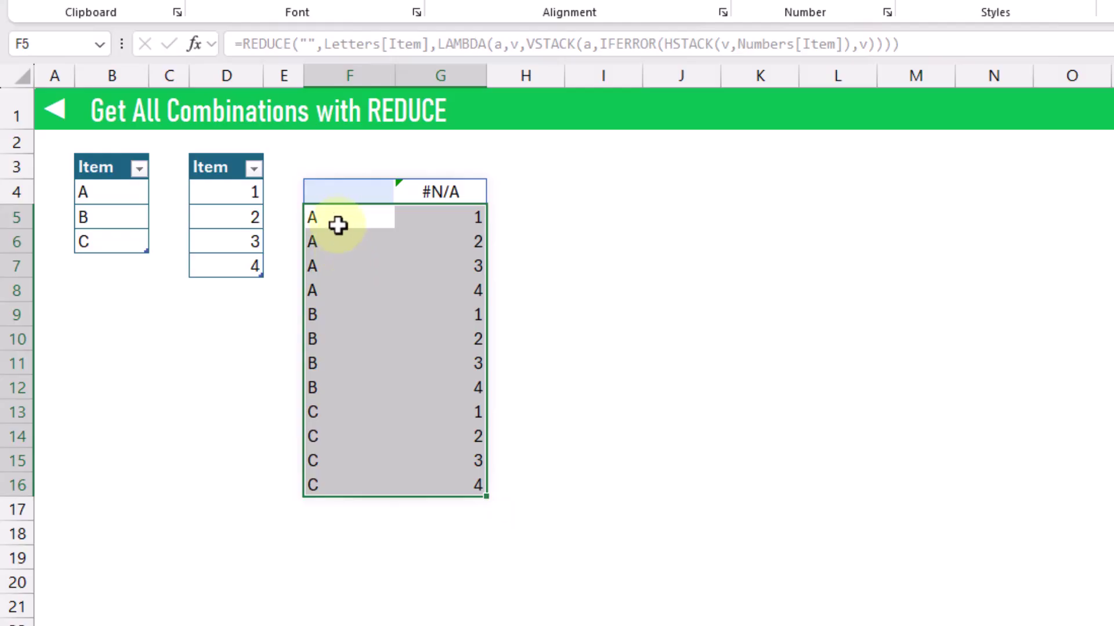
pyautogui.moveTo(330, 220); pyautogui.dragTo(333, 292)
pyautogui.moveTo(445, 223); pyautogui.dragTo(438, 290)
pyautogui.moveTo(318, 308); pyautogui.dragTo(331, 384)
pyautogui.moveTo(450, 314); pyautogui.dragTo(448, 385)
pyautogui.moveTo(324, 415); pyautogui.dragTo(378, 474)
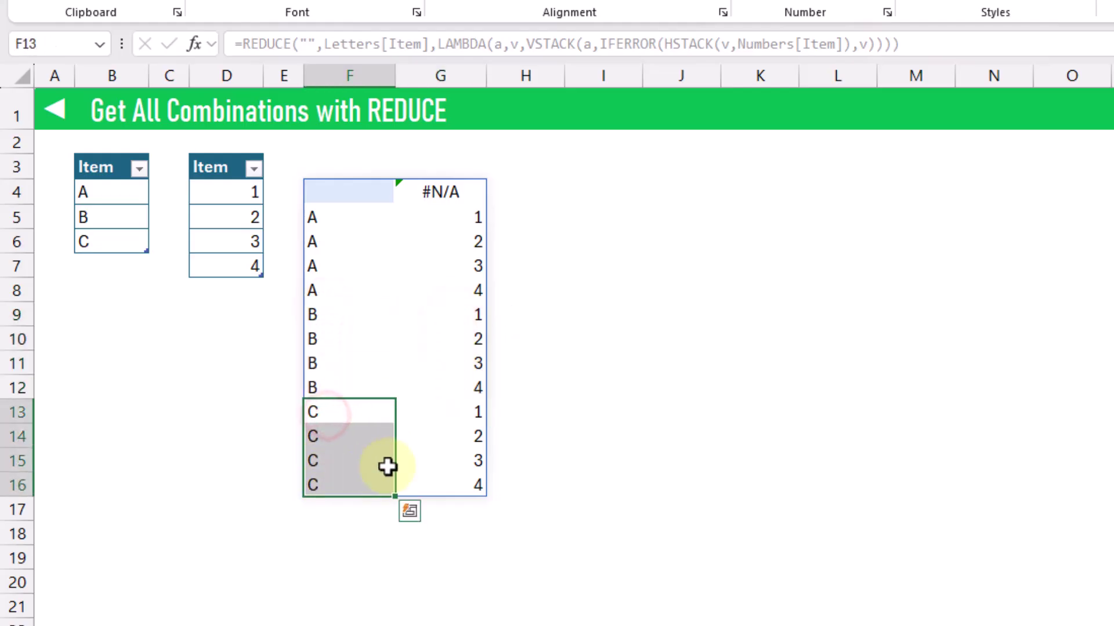
pyautogui.moveTo(438, 415); pyautogui.dragTo(437, 479)
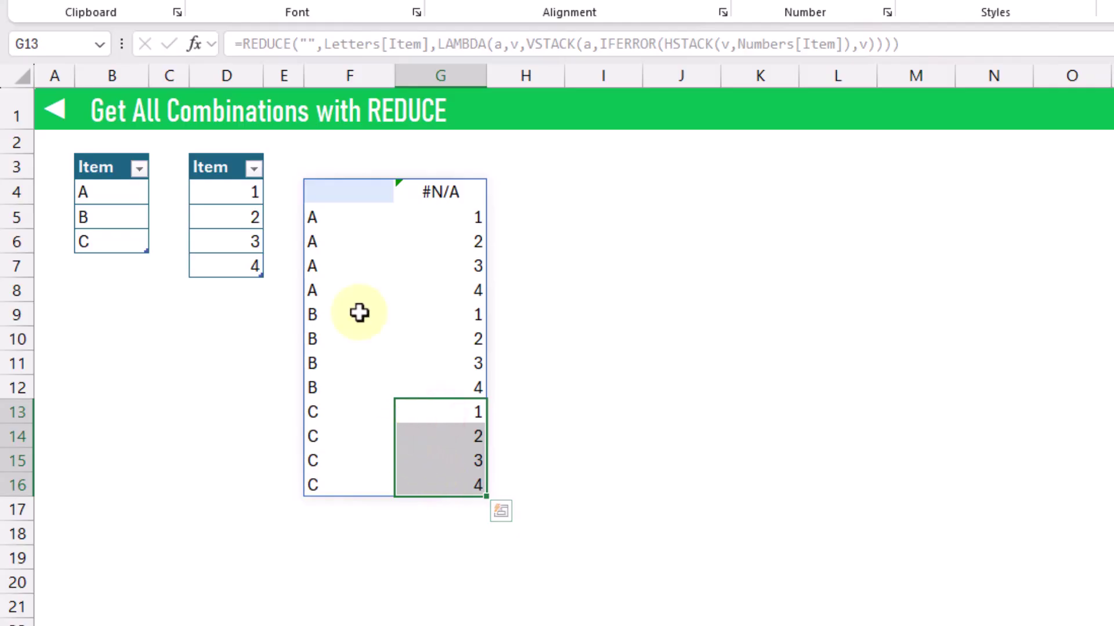
pyautogui.moveTo(330, 192); pyautogui.dragTo(434, 192)
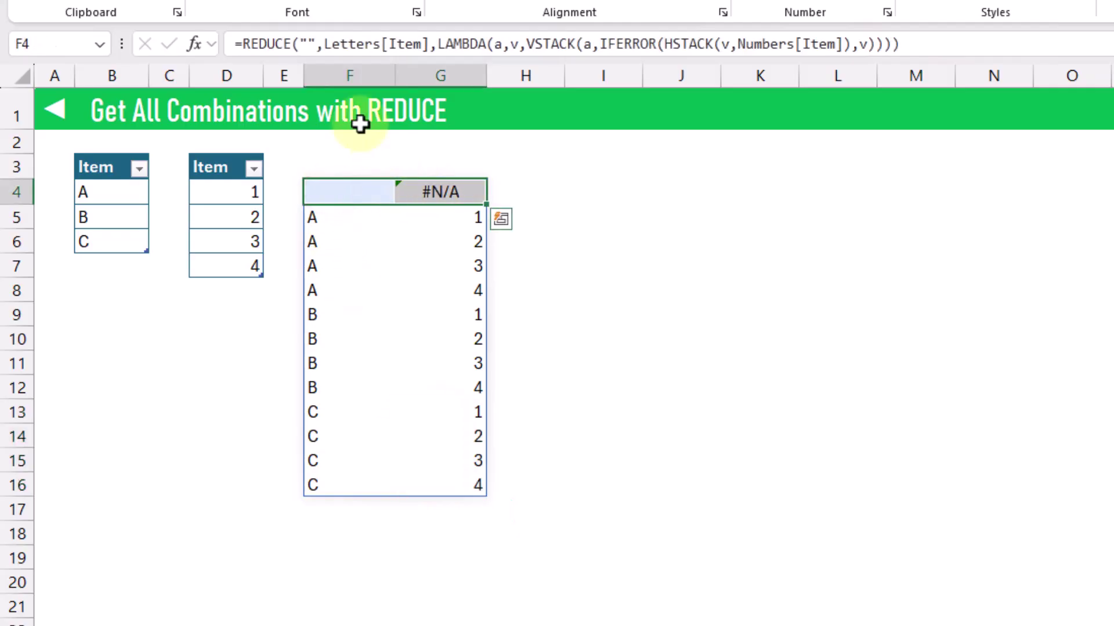
# Wrap the REDUCE formula in DROP(…,1) to remove the blank top row.
pyautogui.click(301, 44)
pyautogui.doubleClick(301, 44)
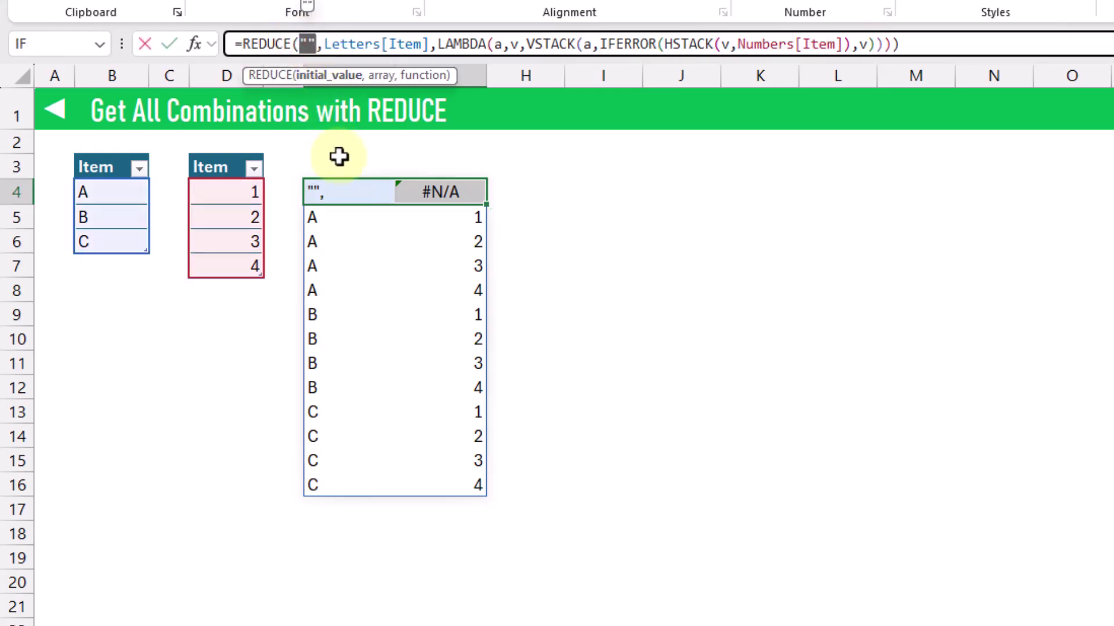
pyautogui.press('Escape')
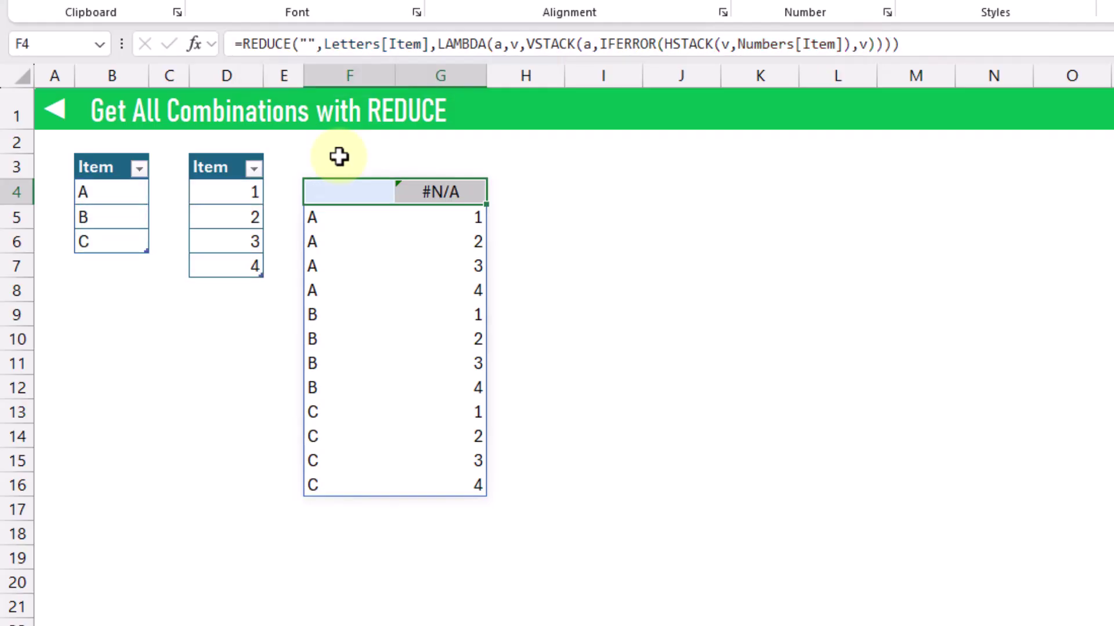
pyautogui.click(243, 43)
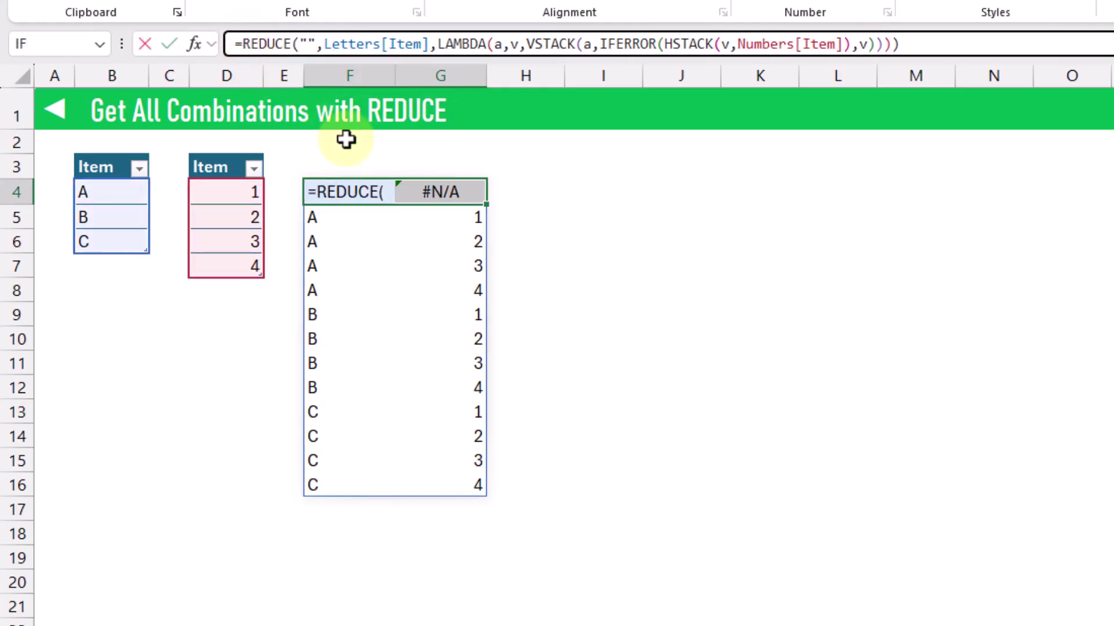
pyautogui.write('drop')
pyautogui.press('Tab')
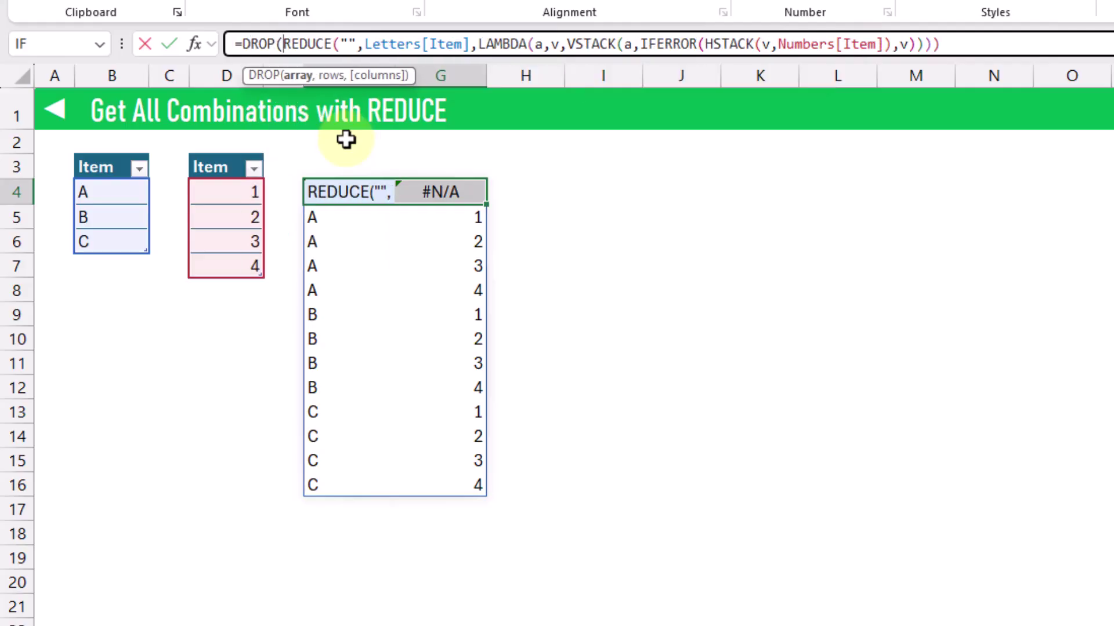
pyautogui.click(982, 44)
pyautogui.write(',')
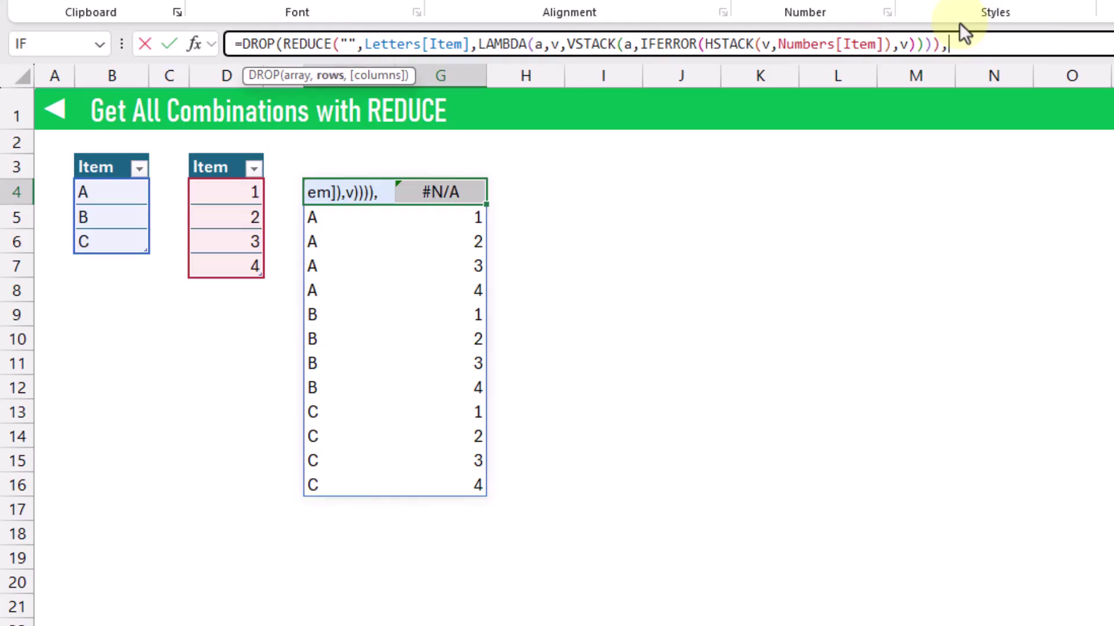
pyautogui.write('1)')
pyautogui.hotkey('ctrl', 'Return')
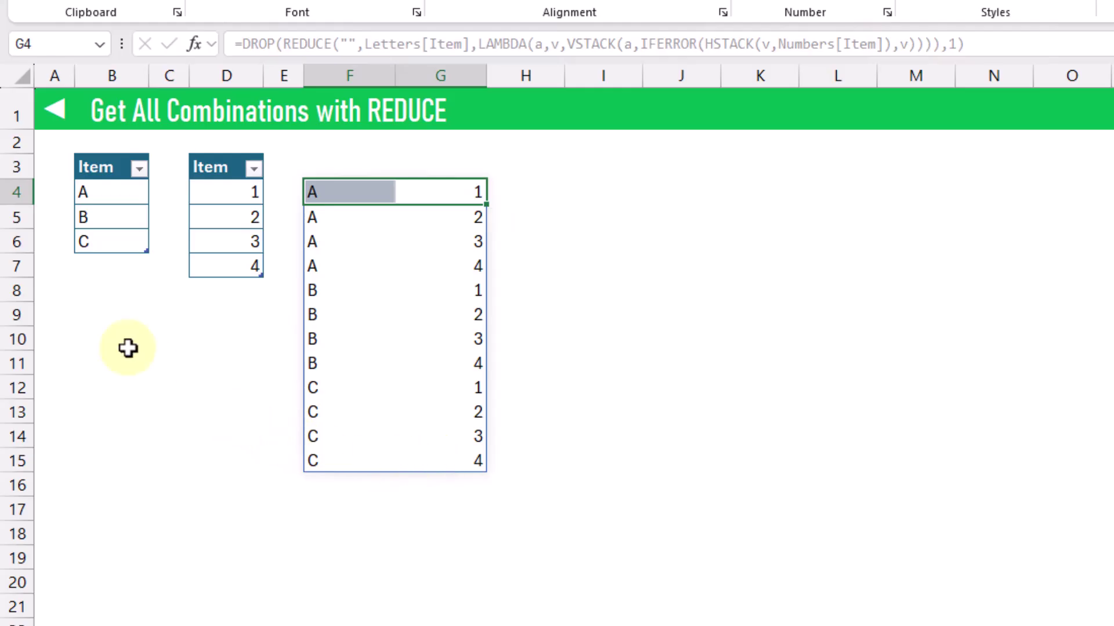
# Add D in B7 under the Letters table and 5 in D8 under the Numbers table.
pyautogui.click(112, 270)
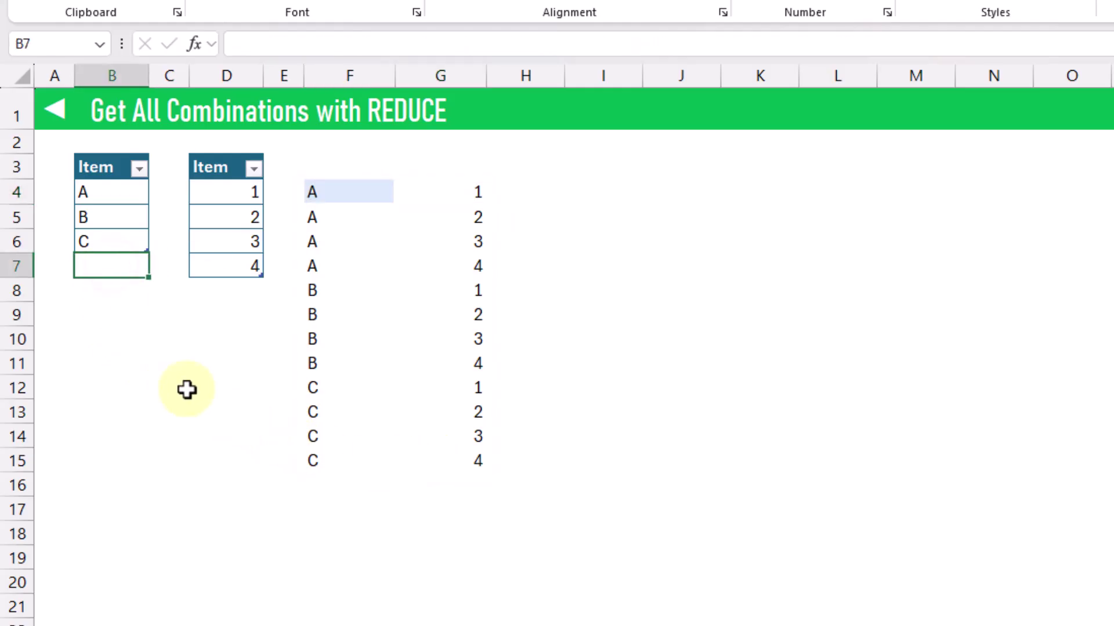
pyautogui.write('D')
pyautogui.press('Return')
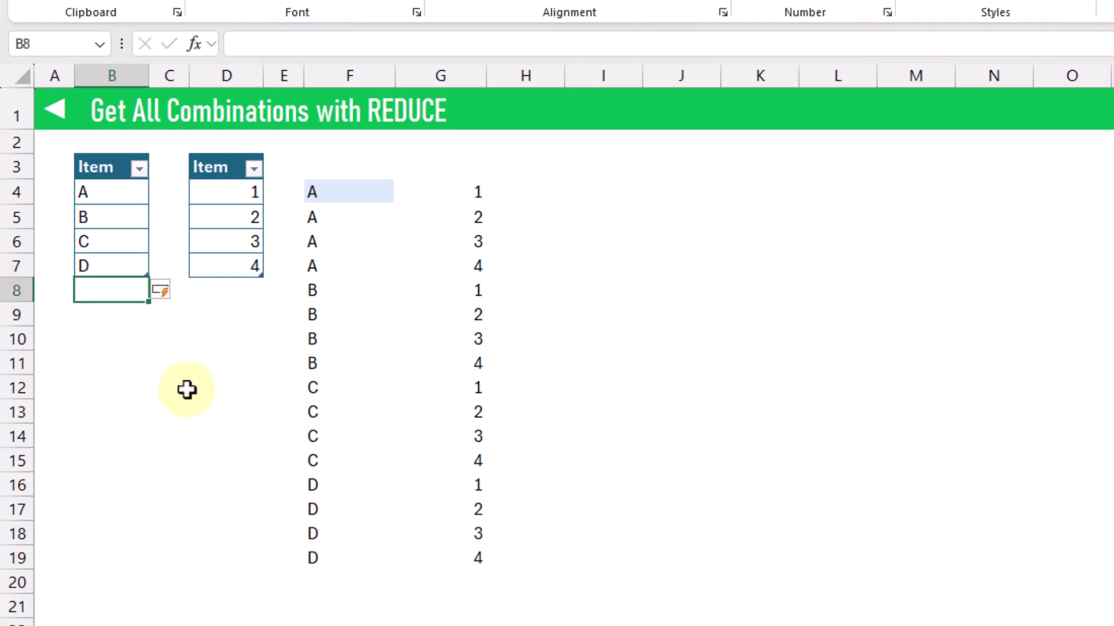
pyautogui.press('Up')
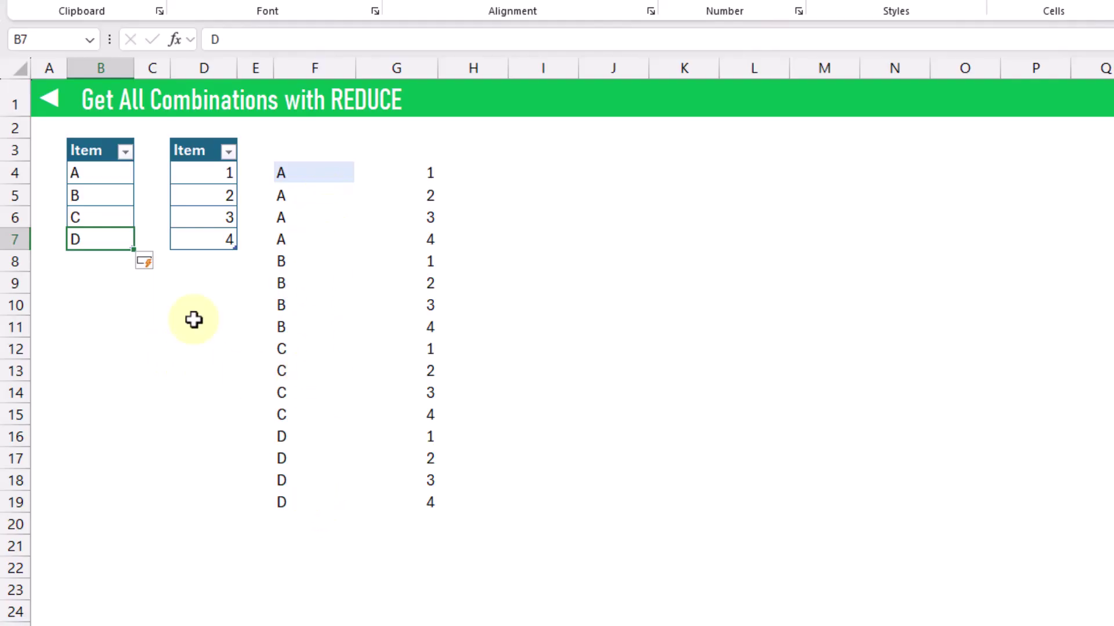
pyautogui.click(192, 258)
pyautogui.write('5')
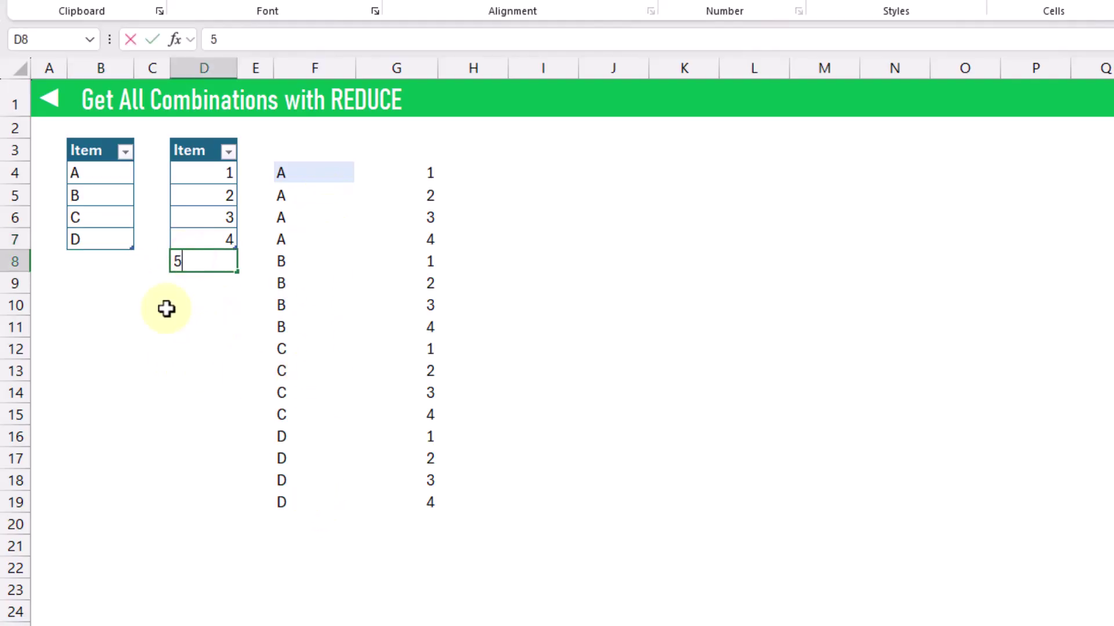
pyautogui.press('Return')
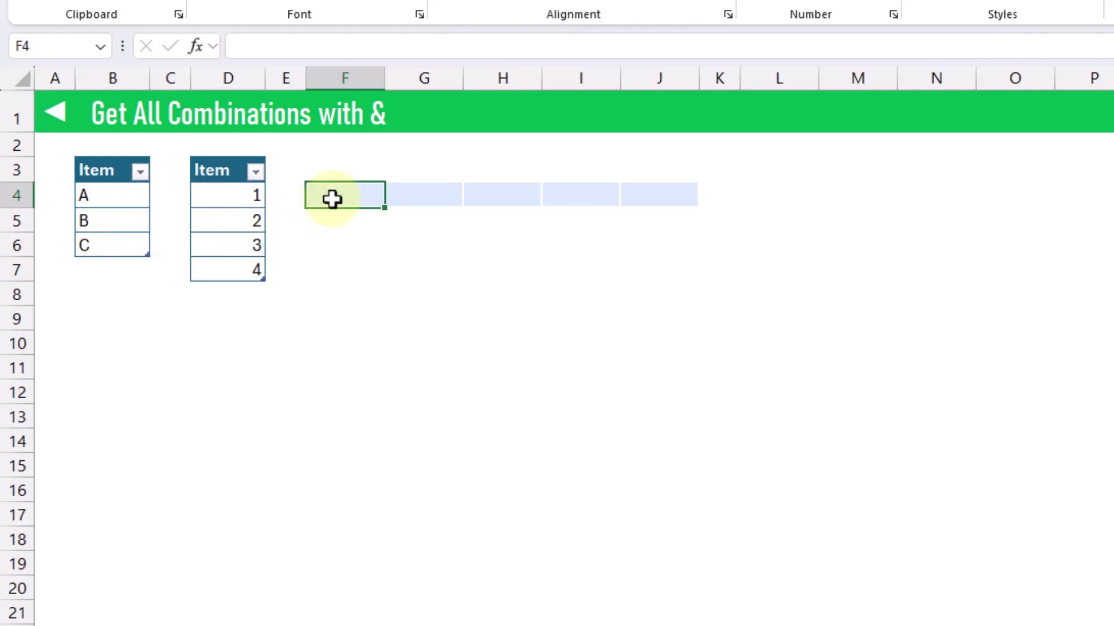
# Enter =TOROW(Numbers2[Item]) in F4 to spill the numbers across a row.
pyautogui.write('=')
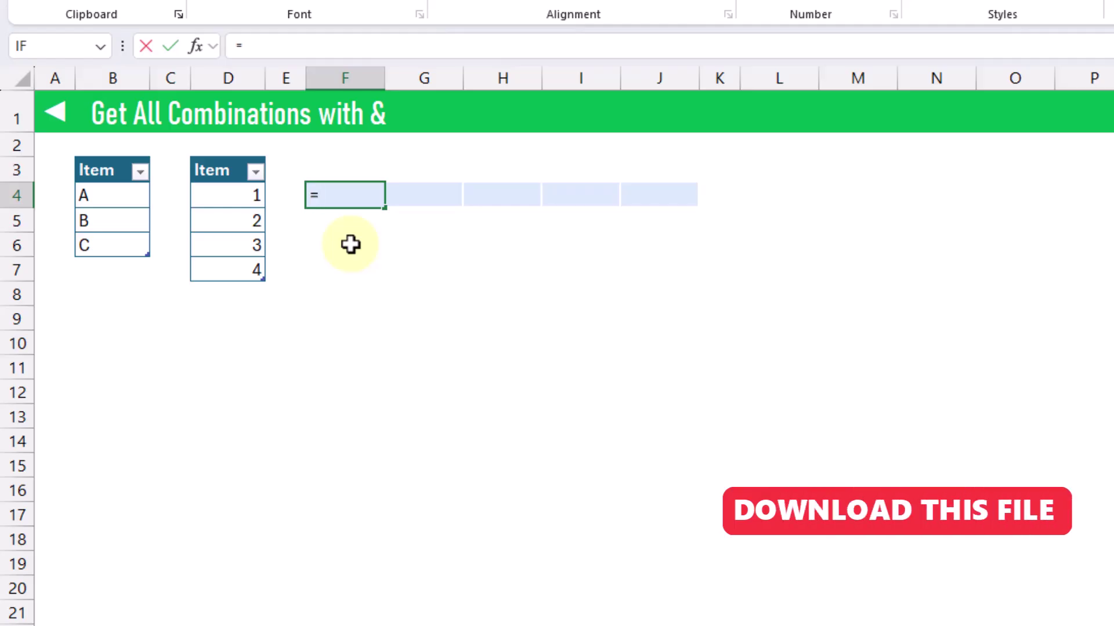
pyautogui.write('torow')
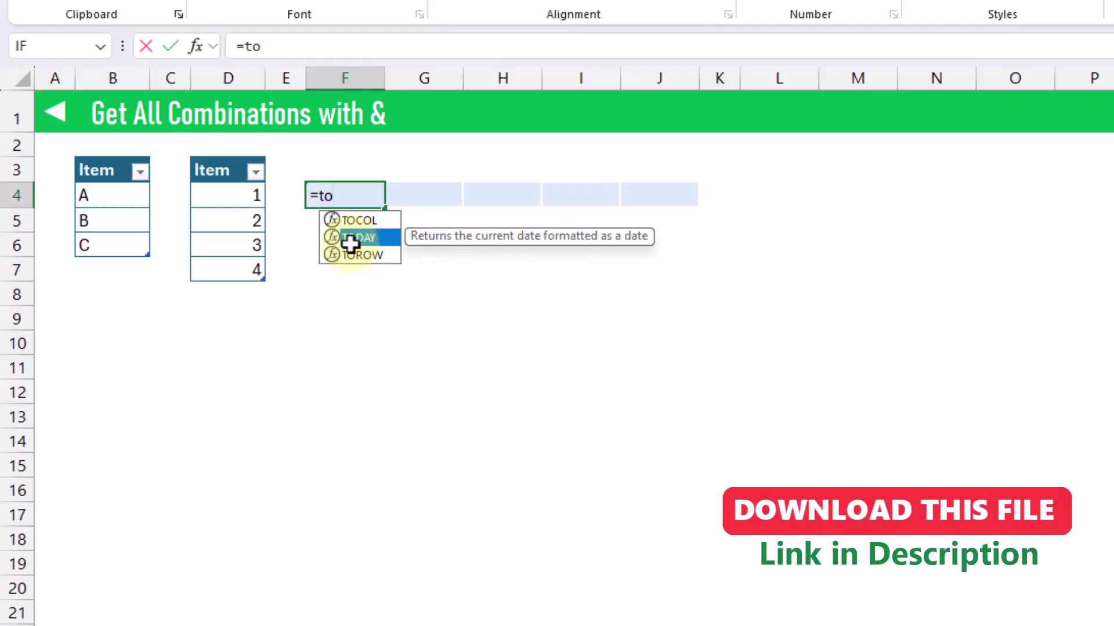
pyautogui.press('Tab')
pyautogui.click(230, 158)
pyautogui.write(')')
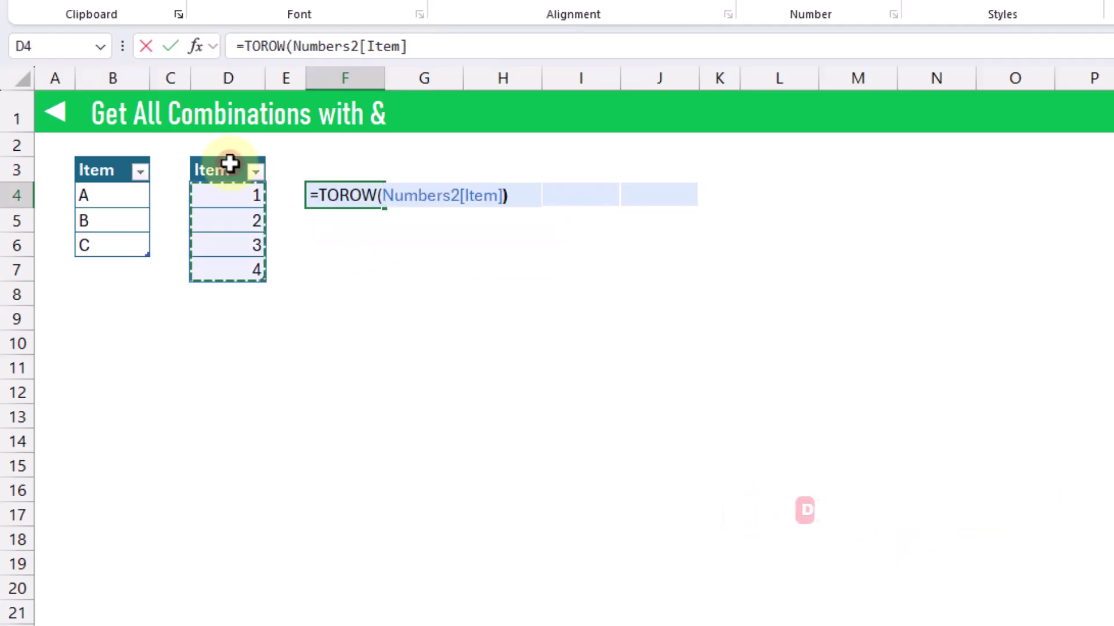
pyautogui.press('Return')
pyautogui.press('Up')
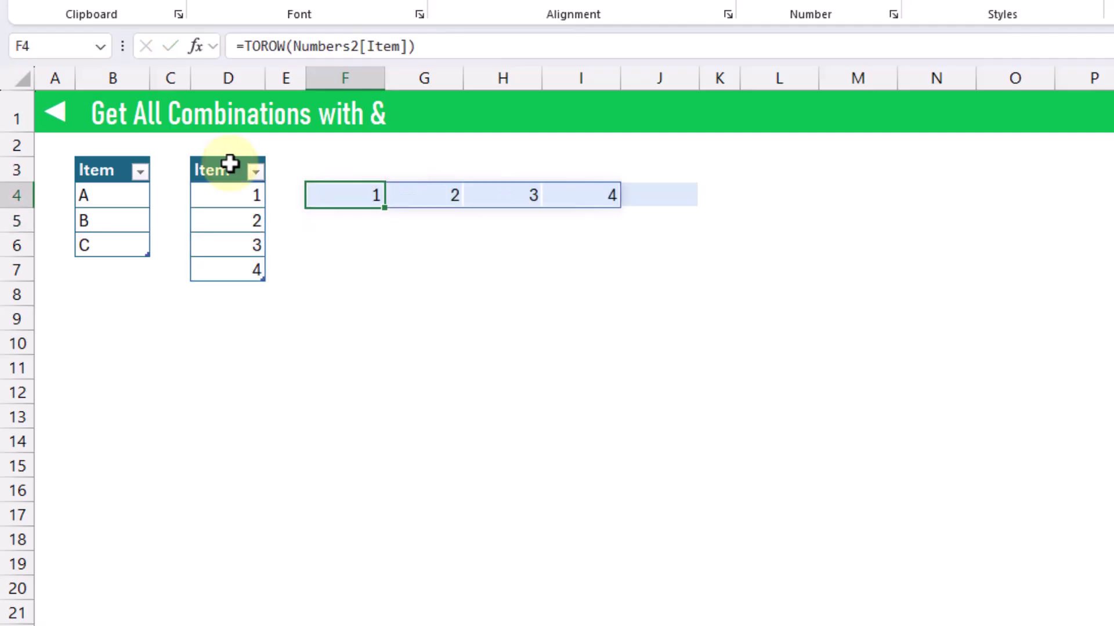
# Prefix the formula with Letters2[Item]& to spill the 3×4 grid A1 to C4.
pyautogui.click(243, 45)
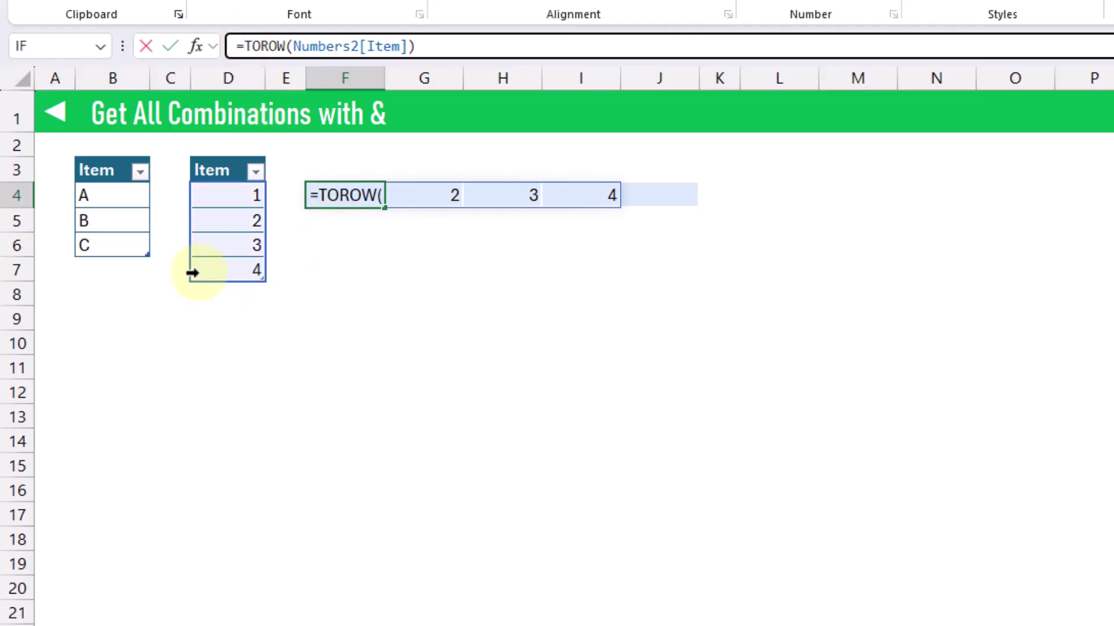
pyautogui.click(112, 157)
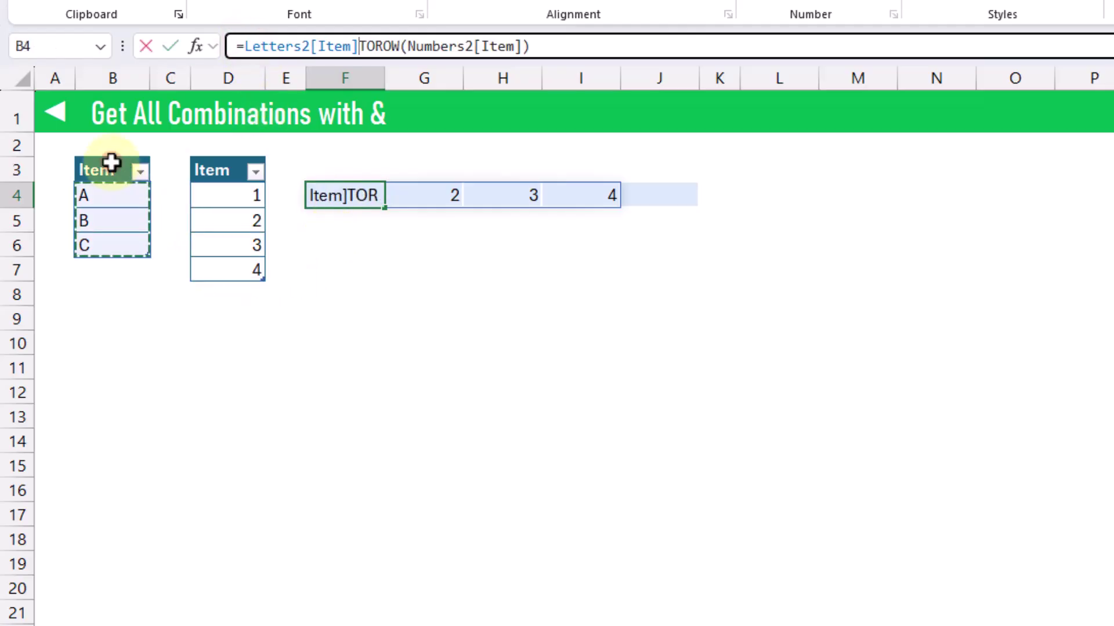
pyautogui.write('&')
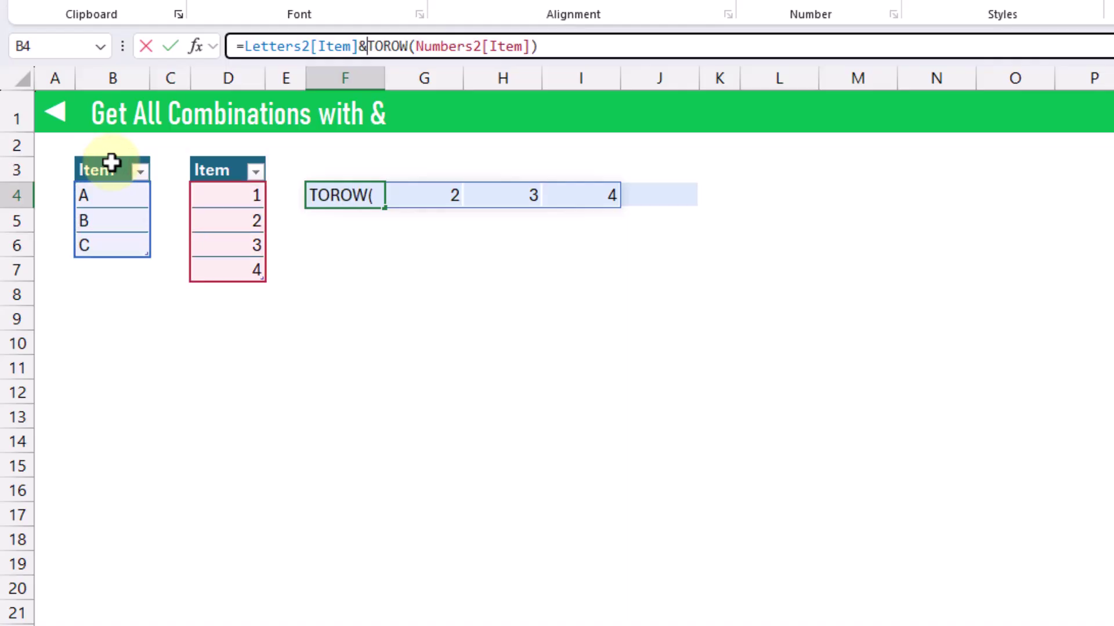
pyautogui.press('Return')
pyautogui.press('Up')
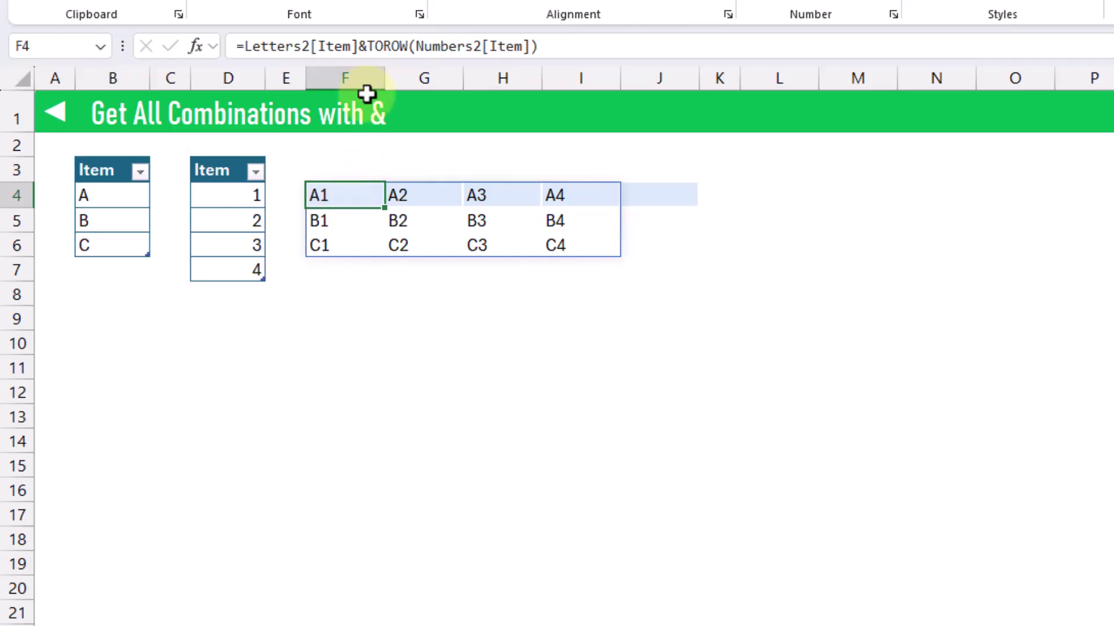
# Insert "|"& into the joining formula so each pair reads like A|1.
pyautogui.click(365, 45)
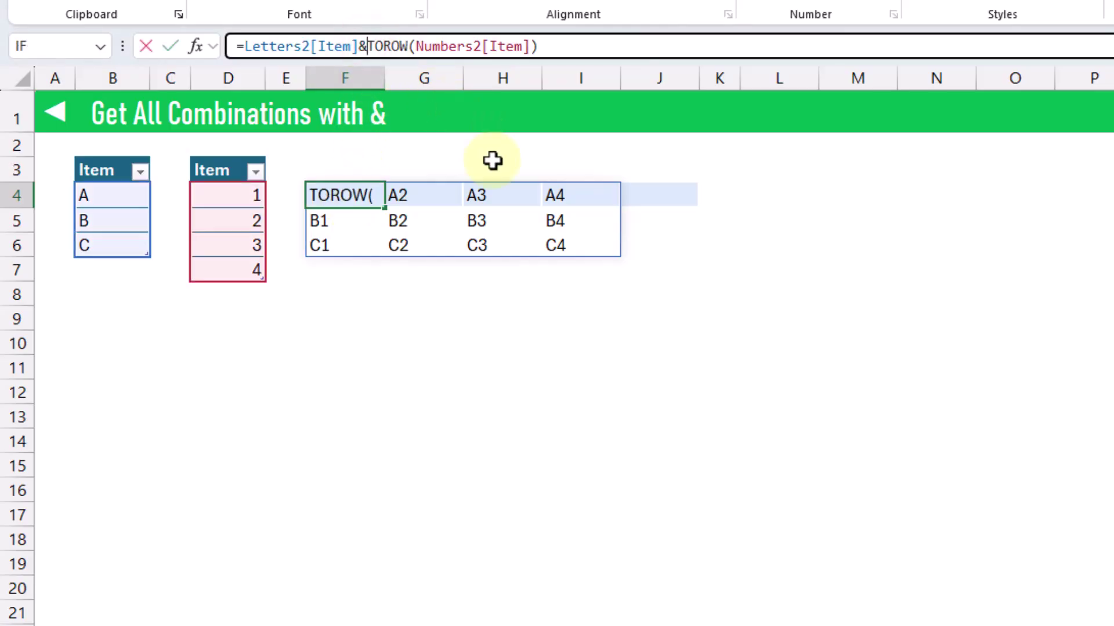
pyautogui.write('"|"&')
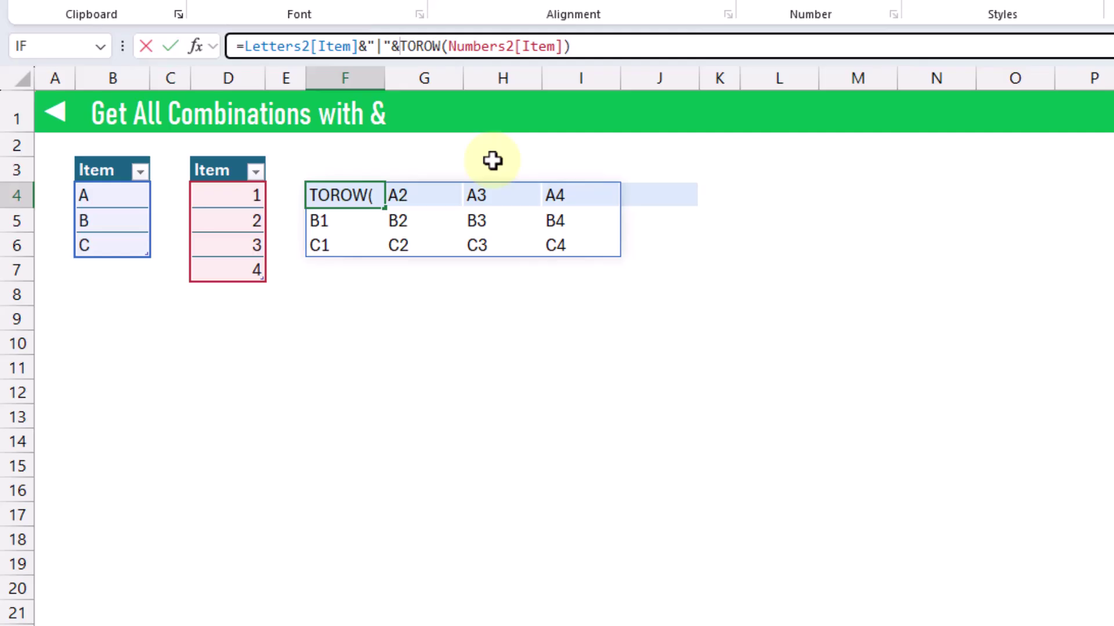
pyautogui.press('Return')
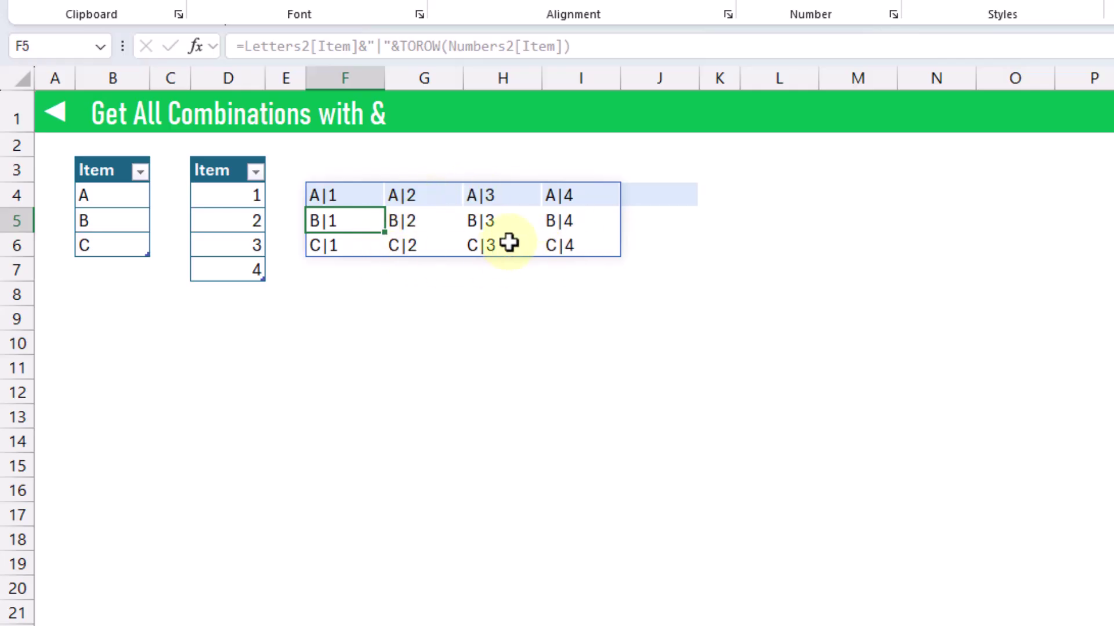
# Wrap F4's formula in TOCOL to list the 12 pairs in one column.
pyautogui.click(352, 194)
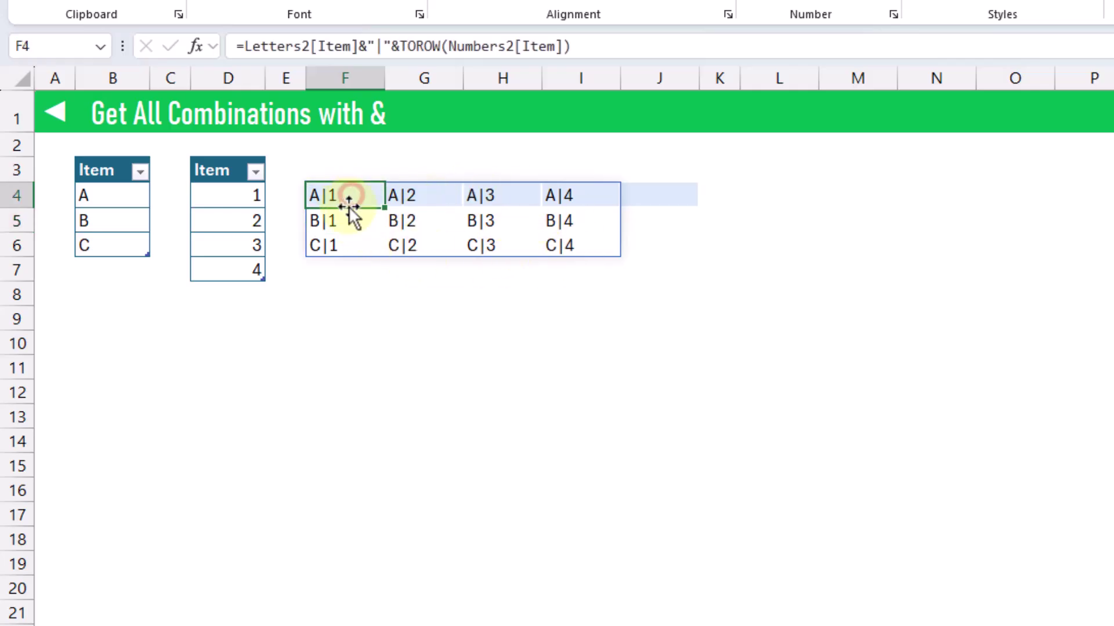
pyautogui.click(243, 46)
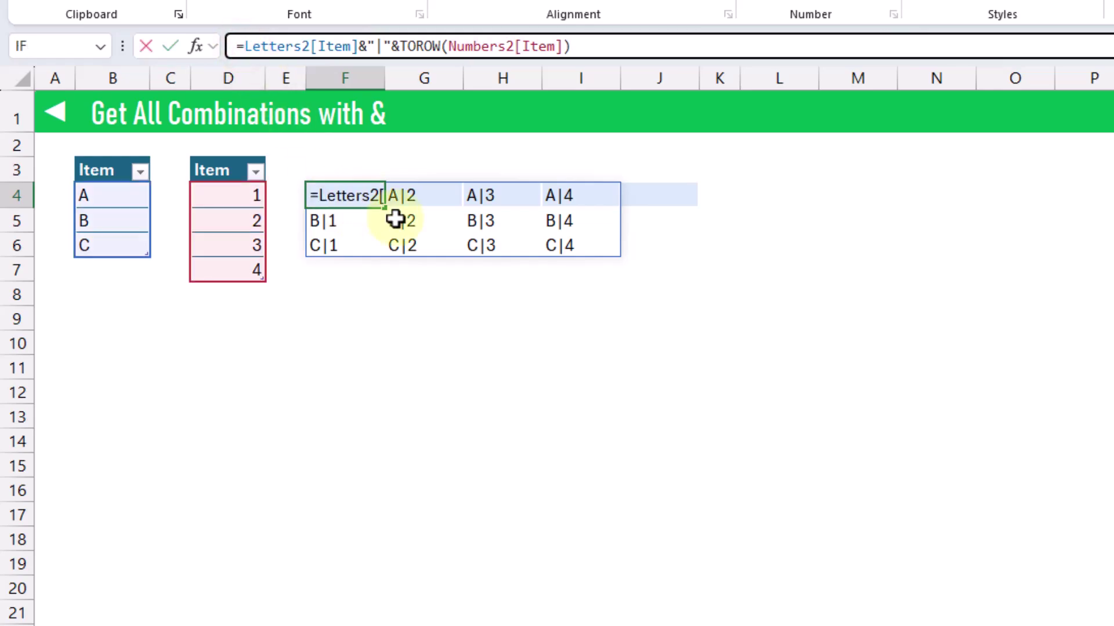
pyautogui.write('tocol')
pyautogui.press('Tab')
pyautogui.click(657, 49)
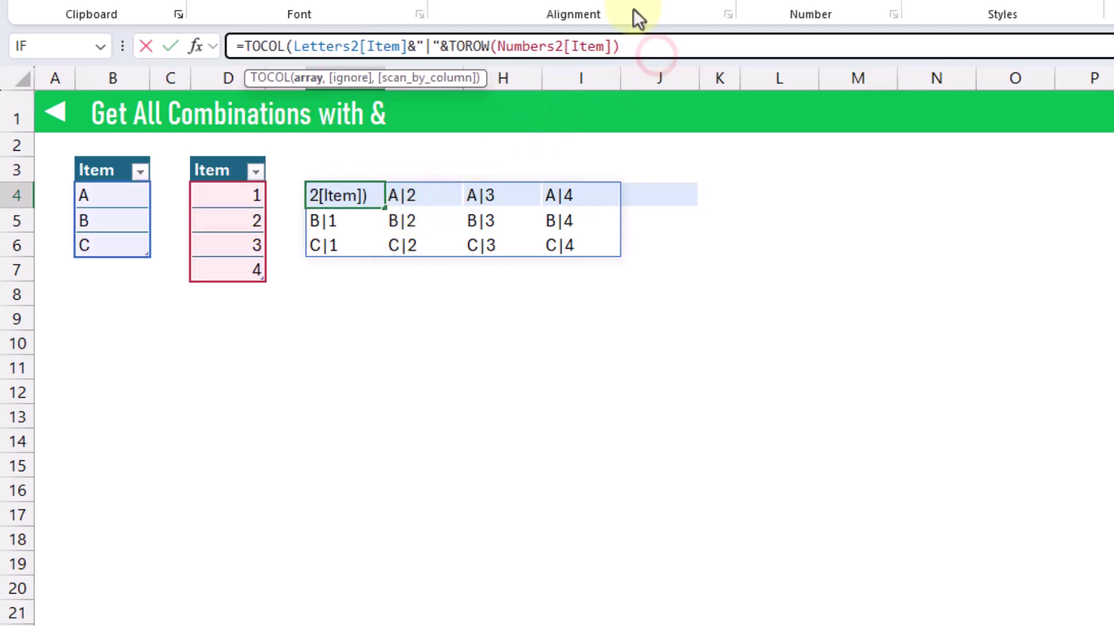
pyautogui.write(')')
pyautogui.hotkey('ctrl', 'Return')
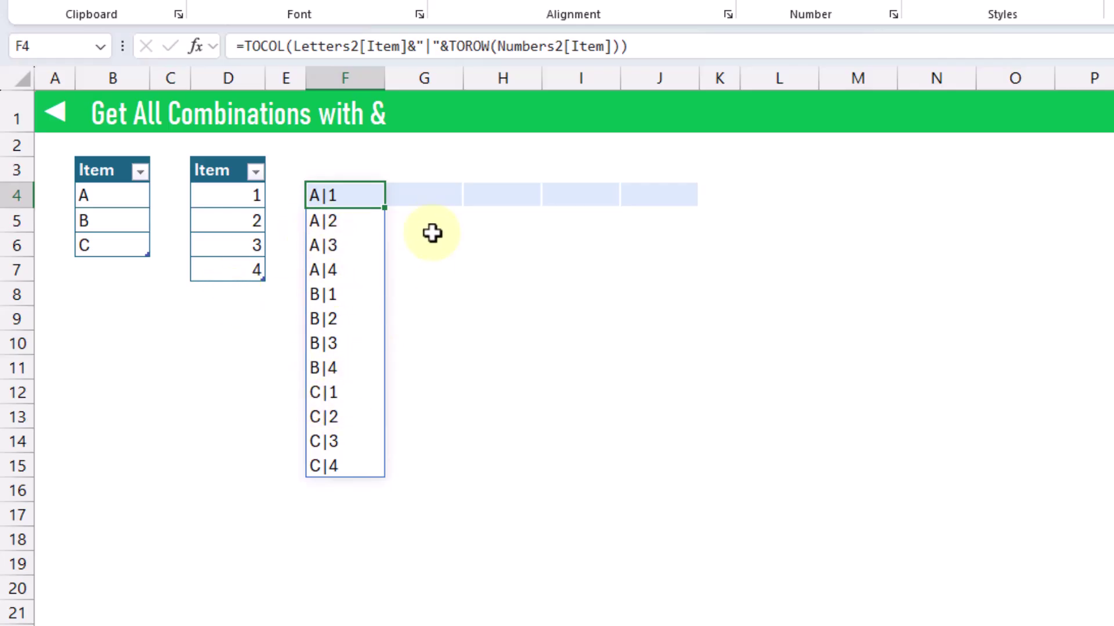
# Enter =TEXTBEFORE(F4#,"|") in G4 to spill each pair's letter.
pyautogui.click(433, 197)
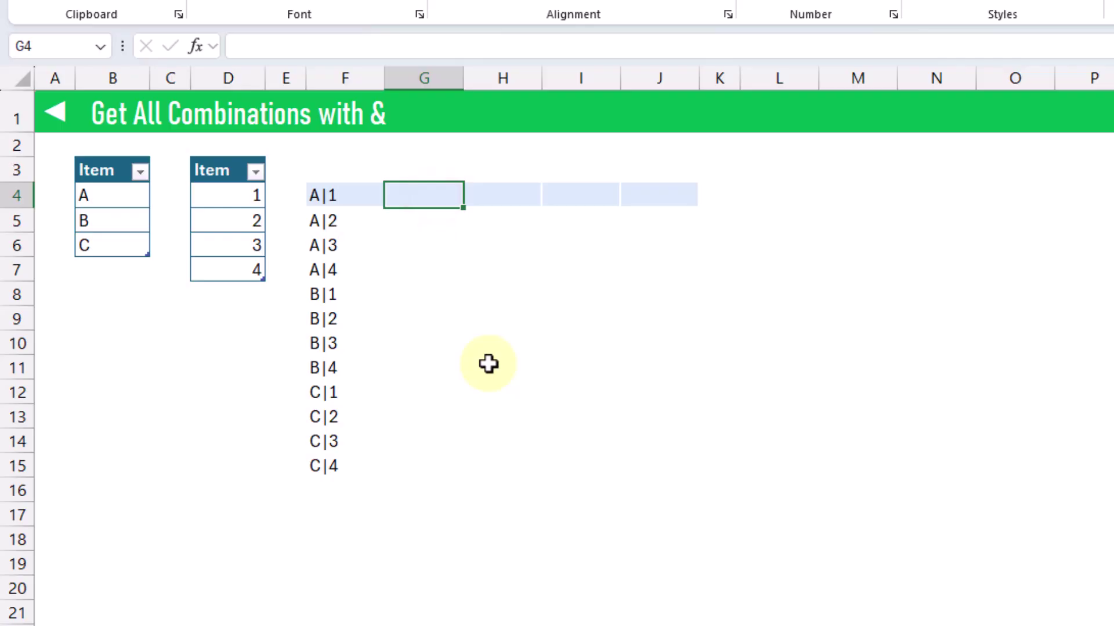
pyautogui.write('=te')
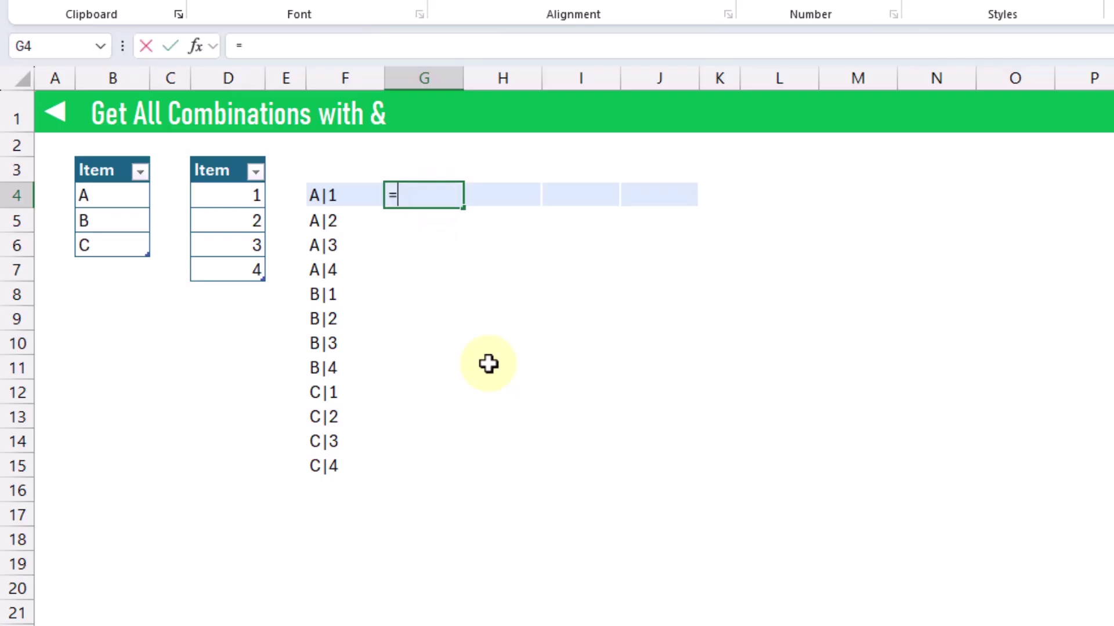
pyautogui.press('Down')
pyautogui.press('Down')
pyautogui.press('Tab')
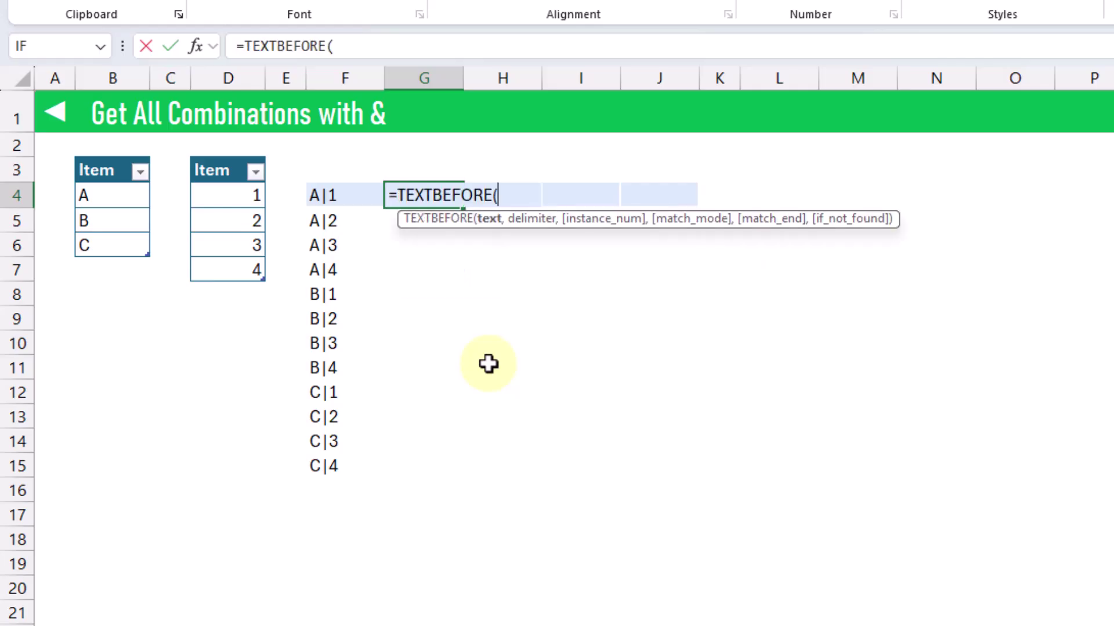
pyautogui.moveTo(340, 197); pyautogui.dragTo(337, 467)
pyautogui.write(',')
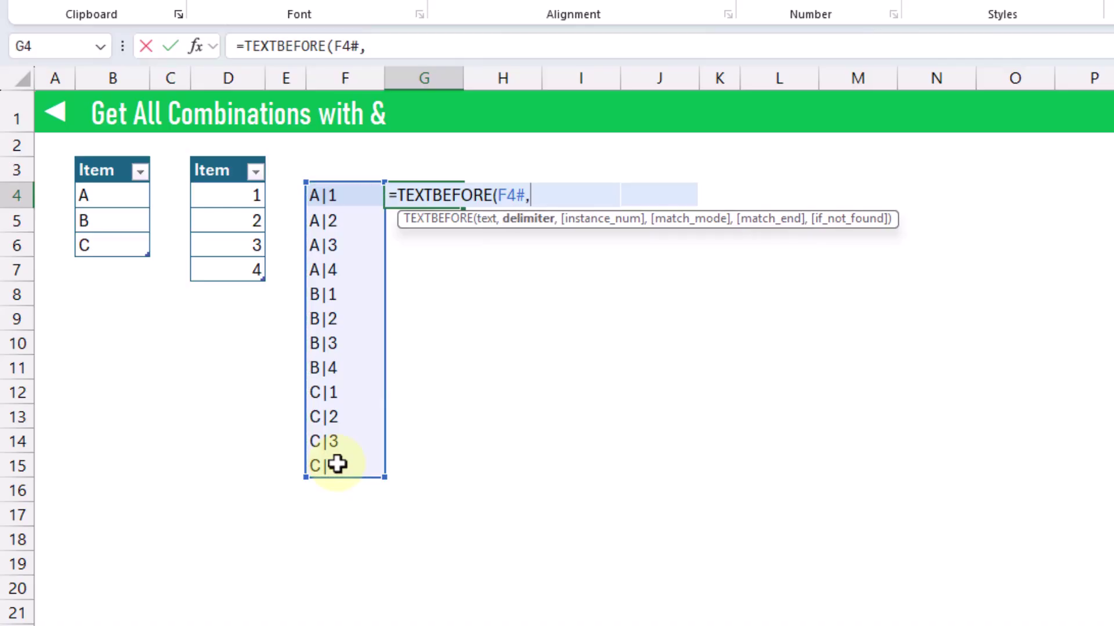
pyautogui.write('"|")')
pyautogui.press('Return')
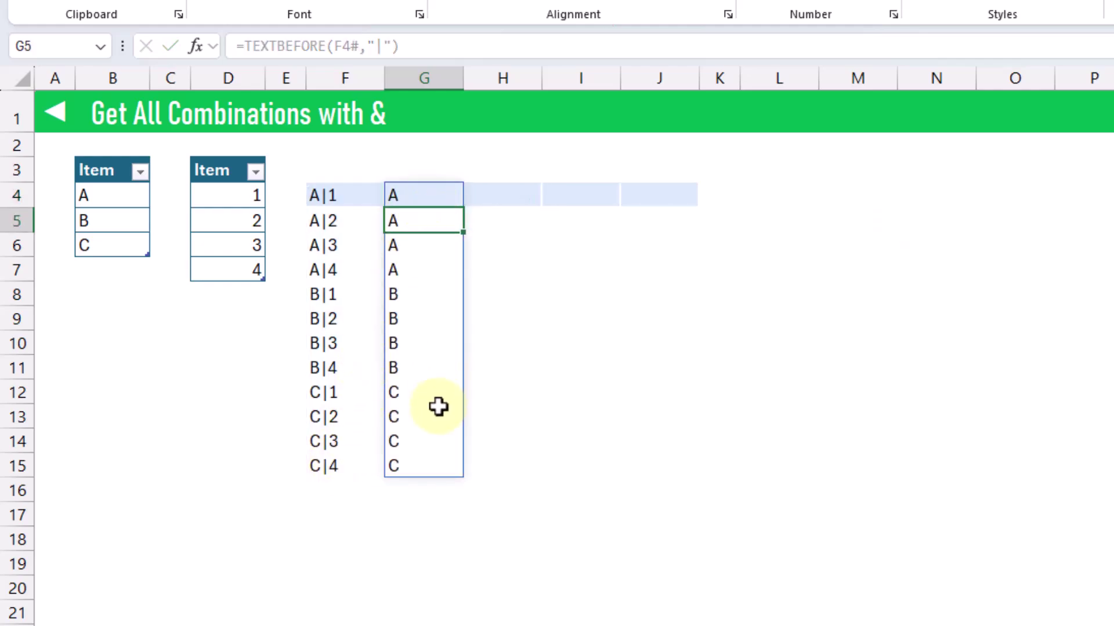
pyautogui.click(493, 196)
# Enter =TEXTAFTER(G4#,"|") in H4.
pyautogui.write('=te')
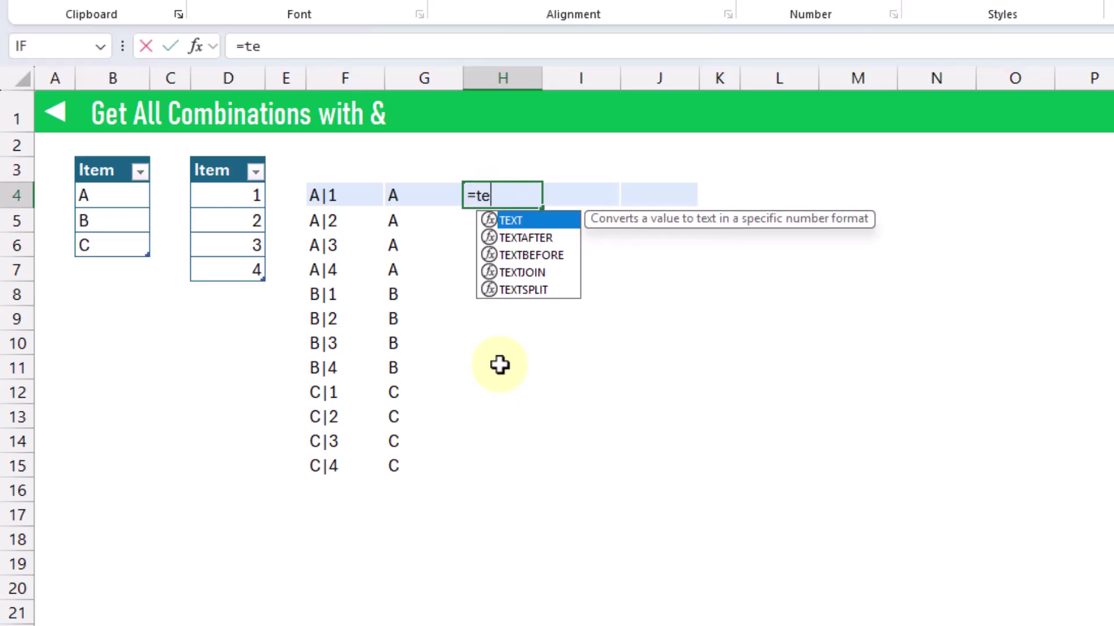
pyautogui.press('Down')
pyautogui.press('Tab')
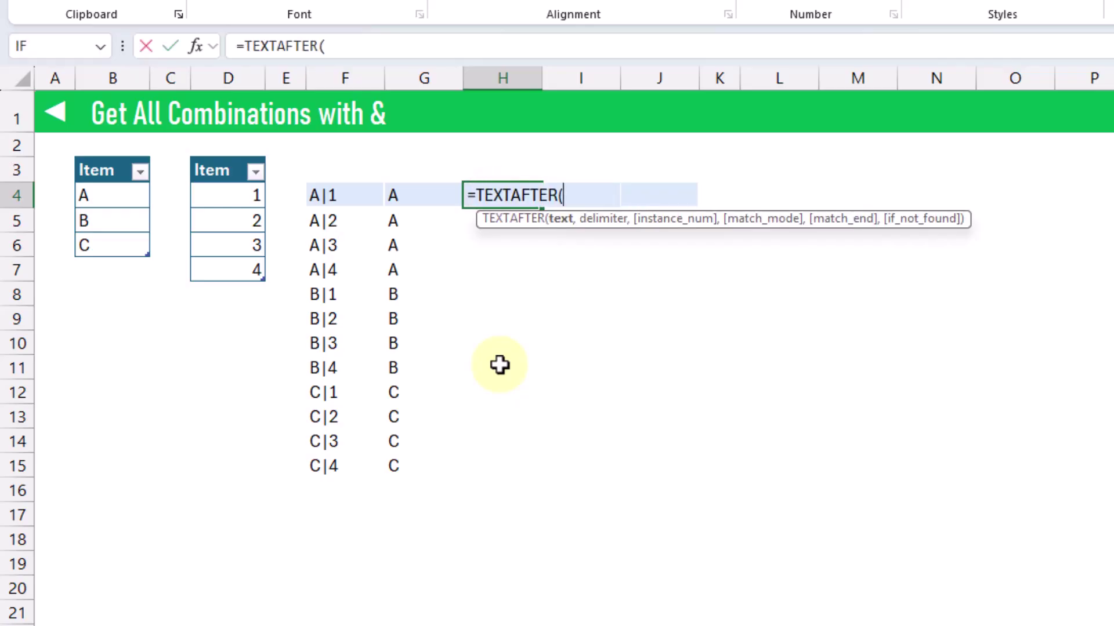
pyautogui.moveTo(417, 191); pyautogui.dragTo(429, 459)
pyautogui.write(',"|"')
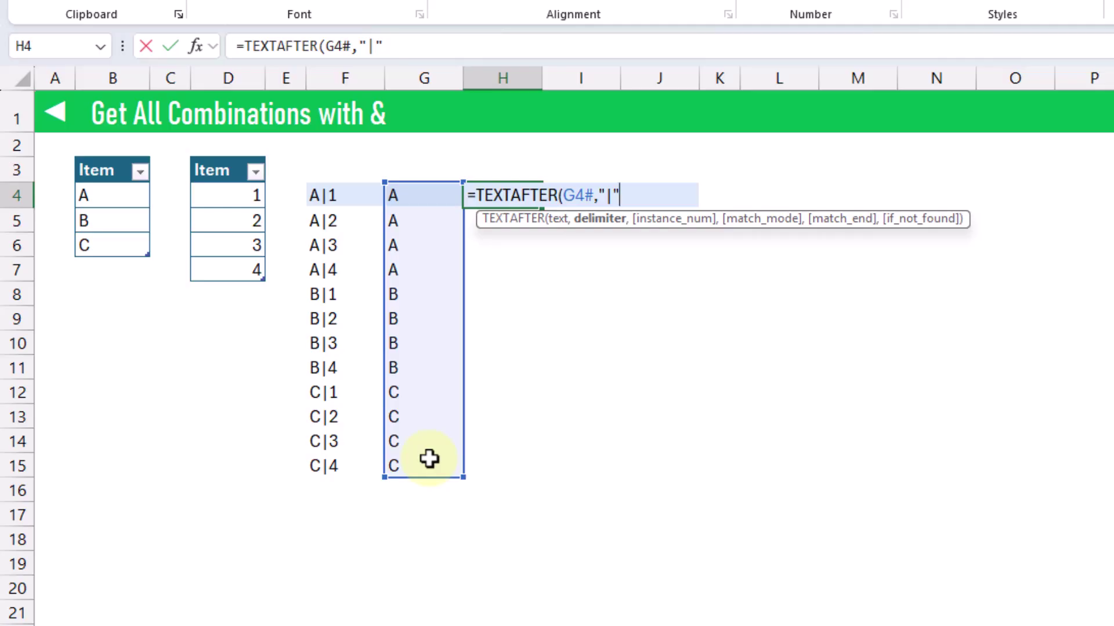
pyautogui.write(')')
pyautogui.press('Return')
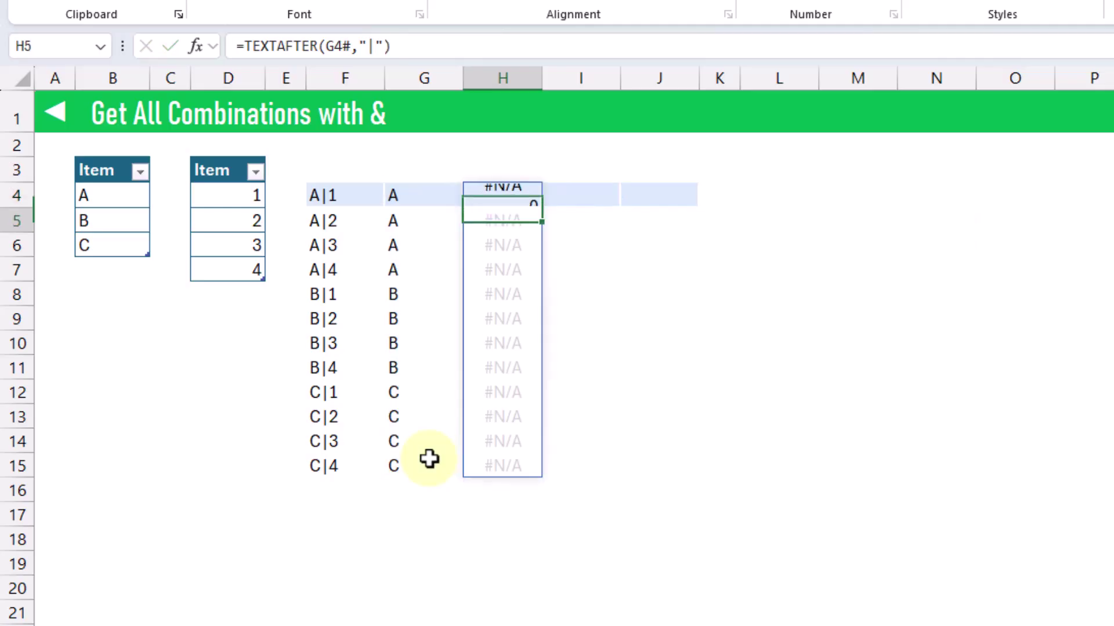
# Correct H4 to =TEXTAFTER(F4#,"|") so it spills the numbers 1–4 for each letter.
pyautogui.press('Up')
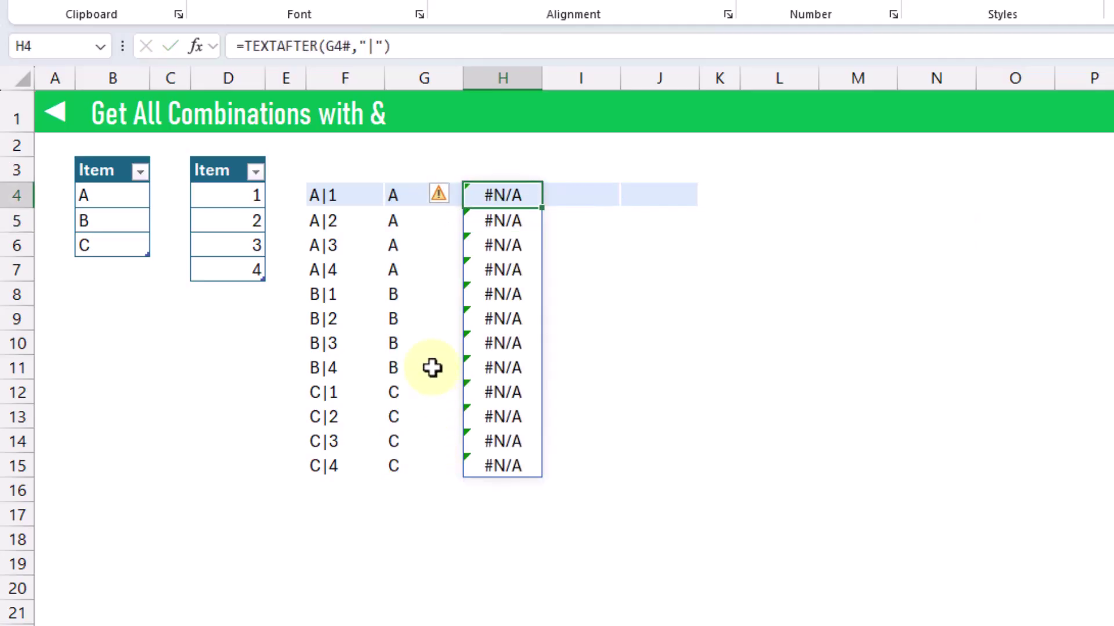
pyautogui.click(423, 46)
pyautogui.moveTo(383, 241); pyautogui.dragTo(336, 245)
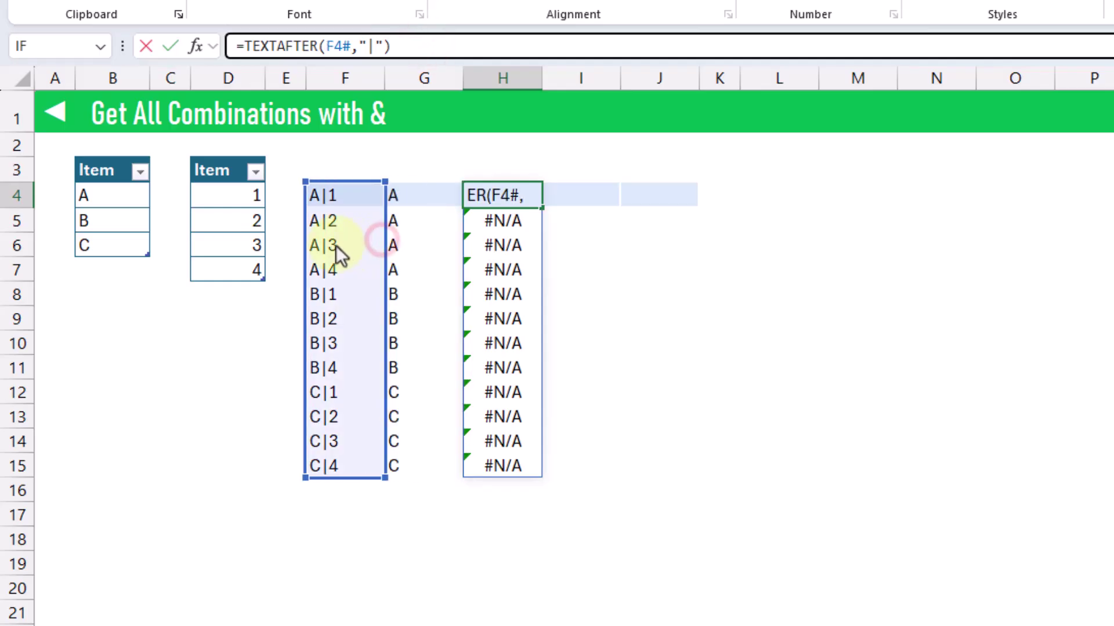
pyautogui.press('Return')
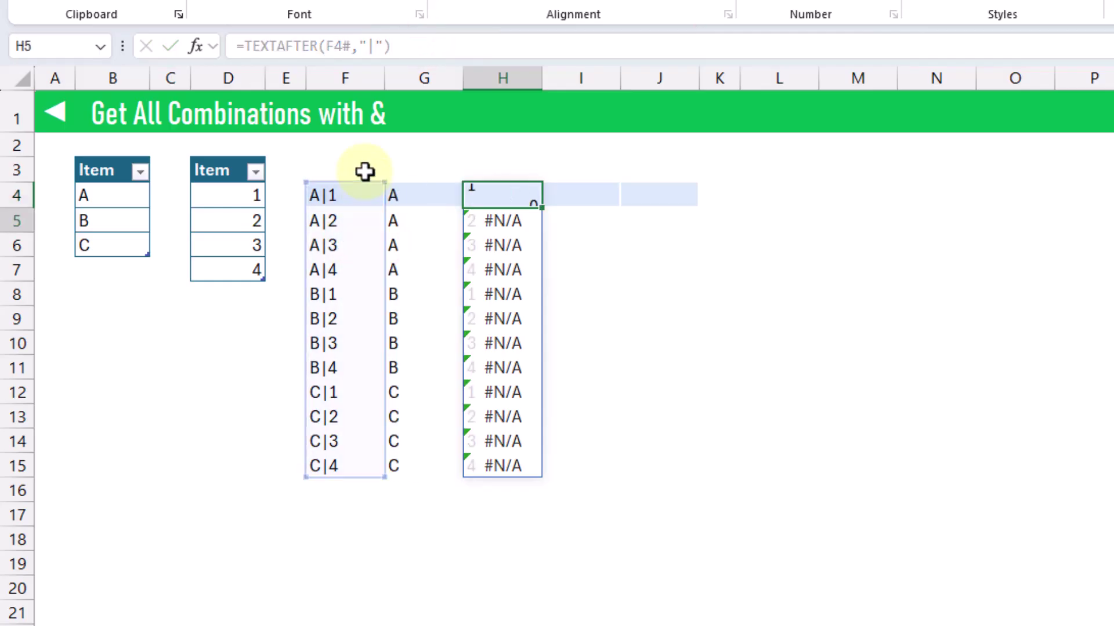
pyautogui.press('Up')
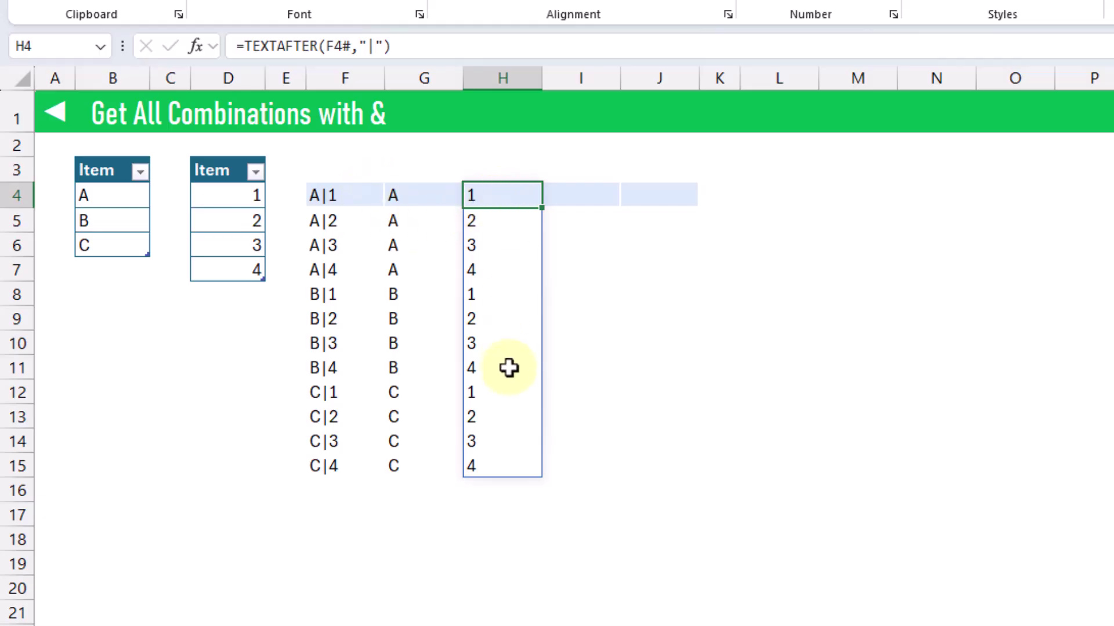
pyautogui.click(598, 201)
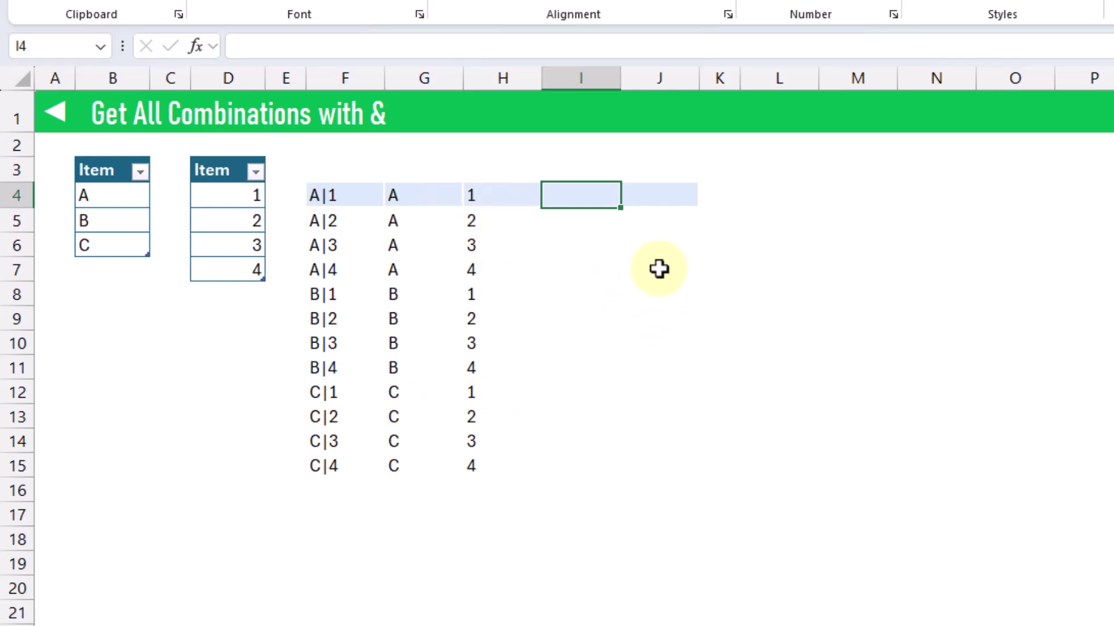
# Enter =HSTACK(G4#,H4#) in I4 to spill letters and numbers side by side.
pyautogui.write('=hs')
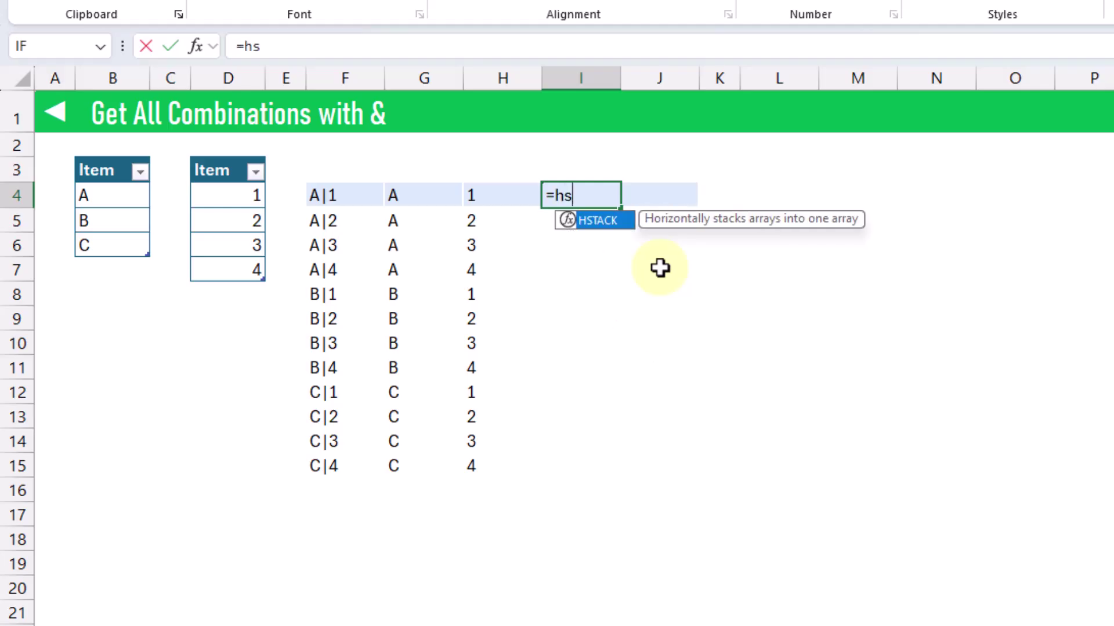
pyautogui.press('Tab')
pyautogui.click(399, 202)
pyautogui.moveTo(404, 209); pyautogui.dragTo(428, 462)
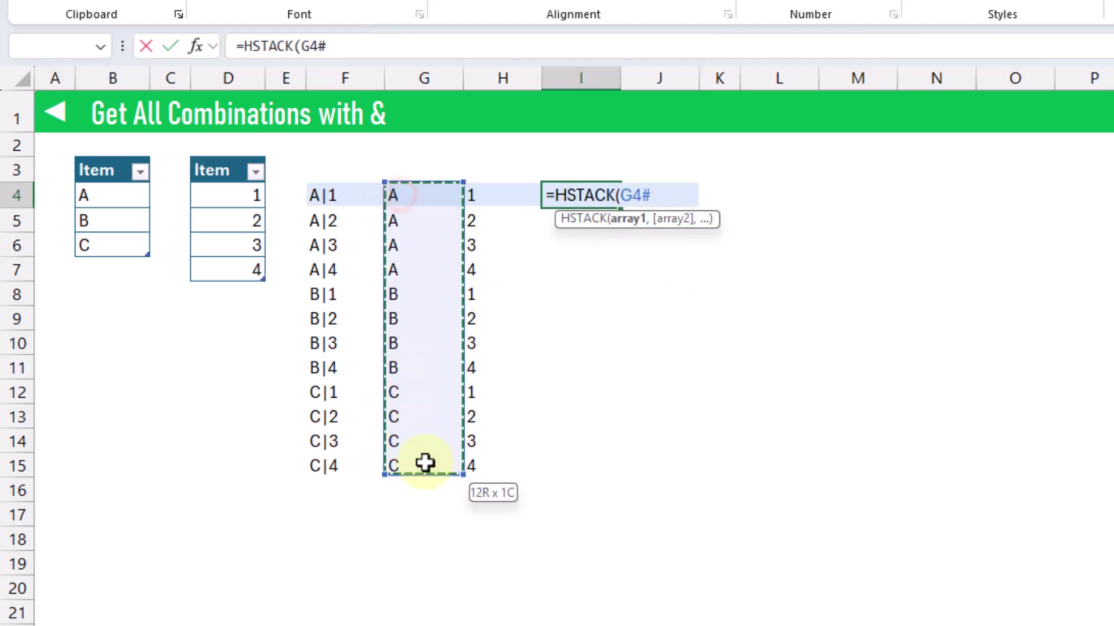
pyautogui.write(',')
pyautogui.moveTo(509, 198); pyautogui.dragTo(517, 452)
pyautogui.write(')')
pyautogui.press('Return')
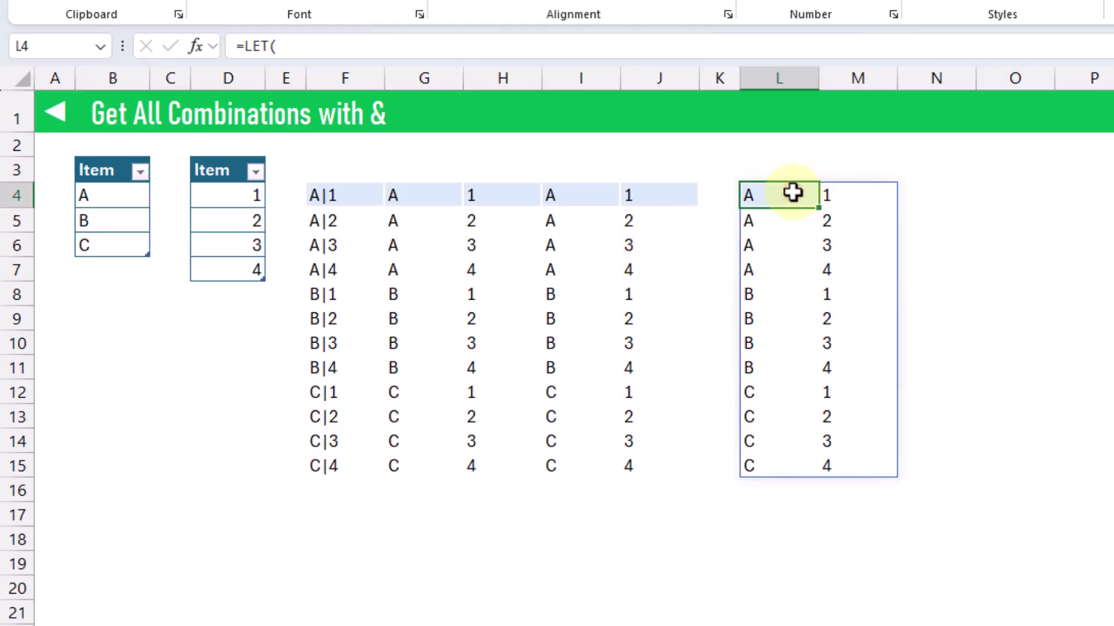
pyautogui.moveTo(287, 61); pyautogui.dragTo(253, 231)
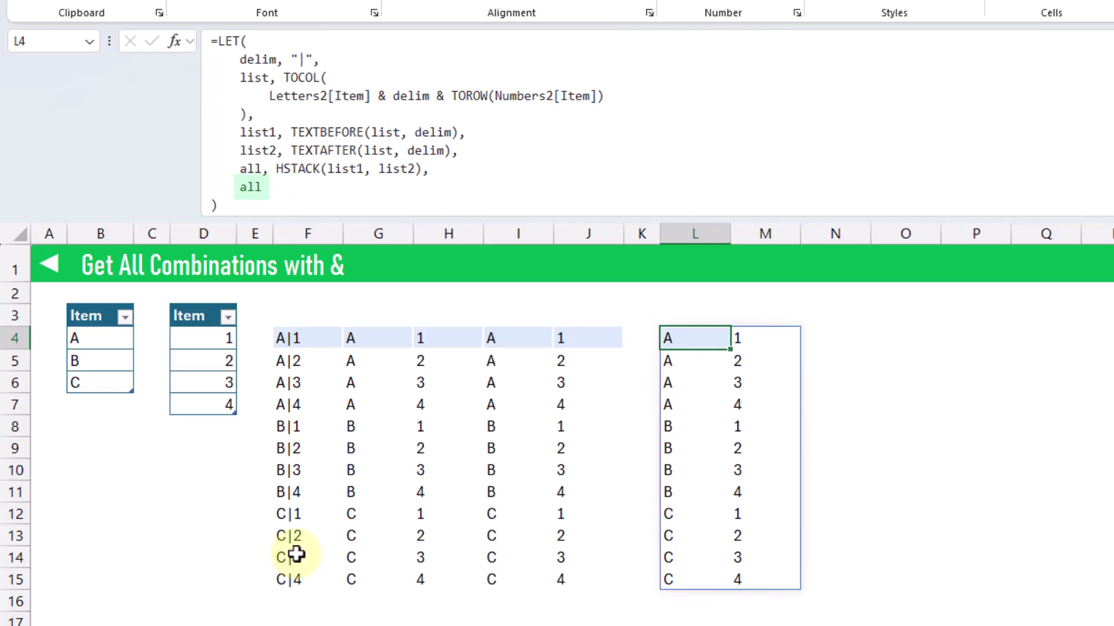
pyautogui.moveTo(595, 220); pyautogui.dragTo(574, 57)
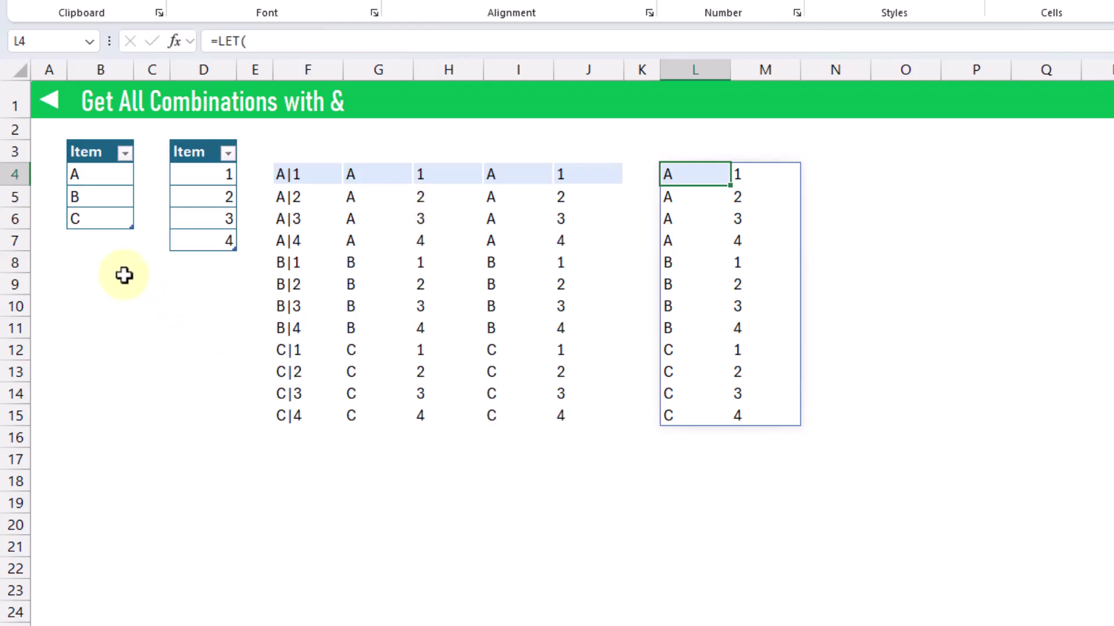
# Add letter D in B7 and number 5 in D8 to extend the source lists.
pyautogui.click(110, 247)
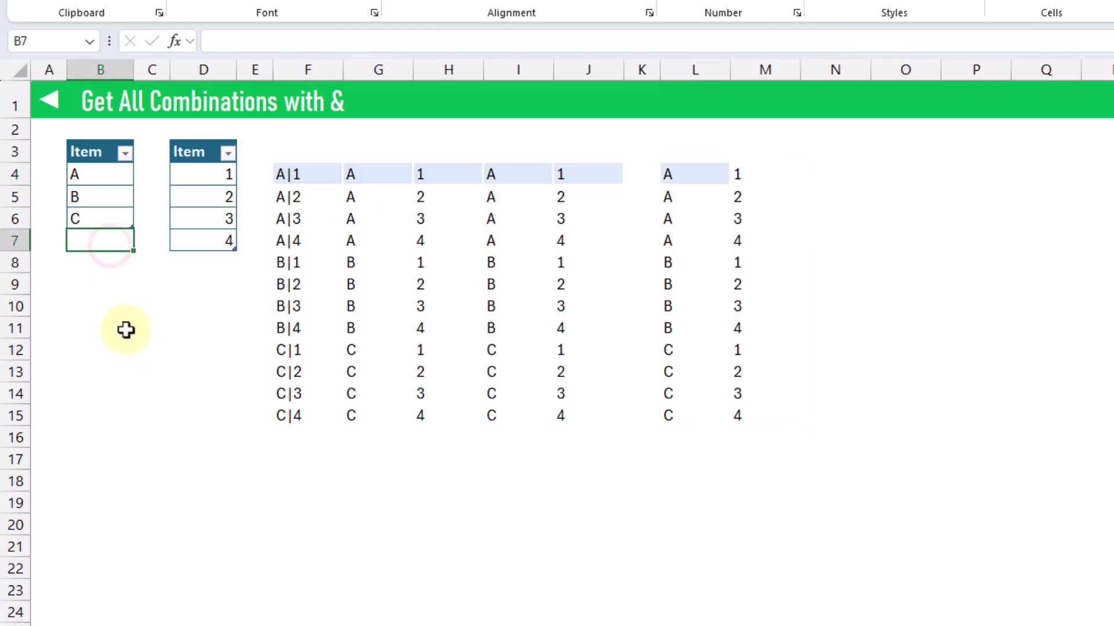
pyautogui.write('D')
pyautogui.press('Return')
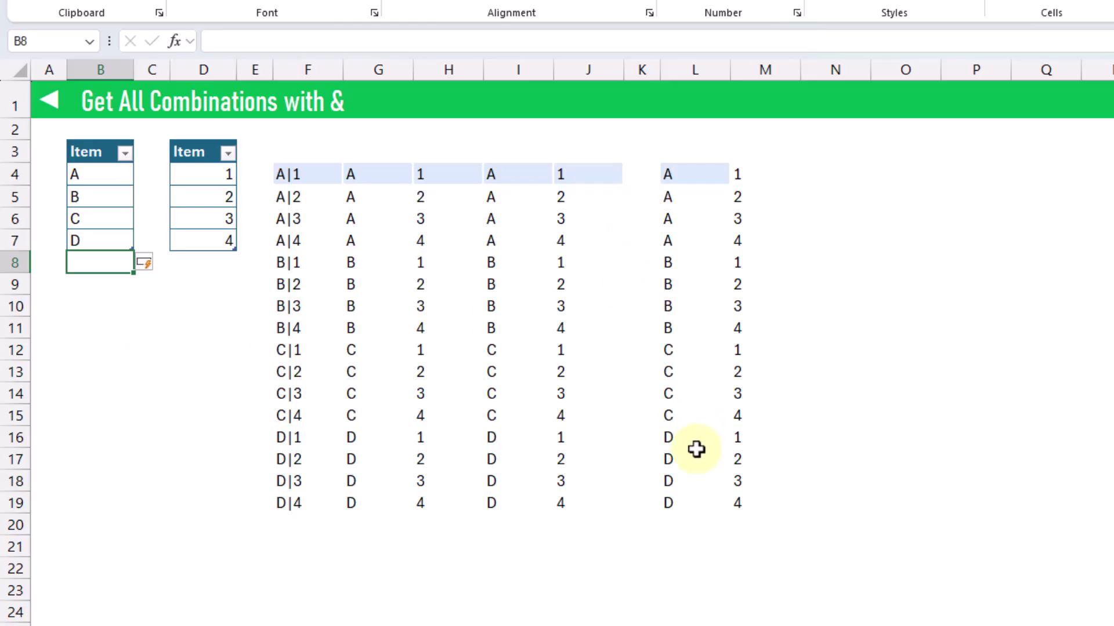
pyautogui.click(216, 261)
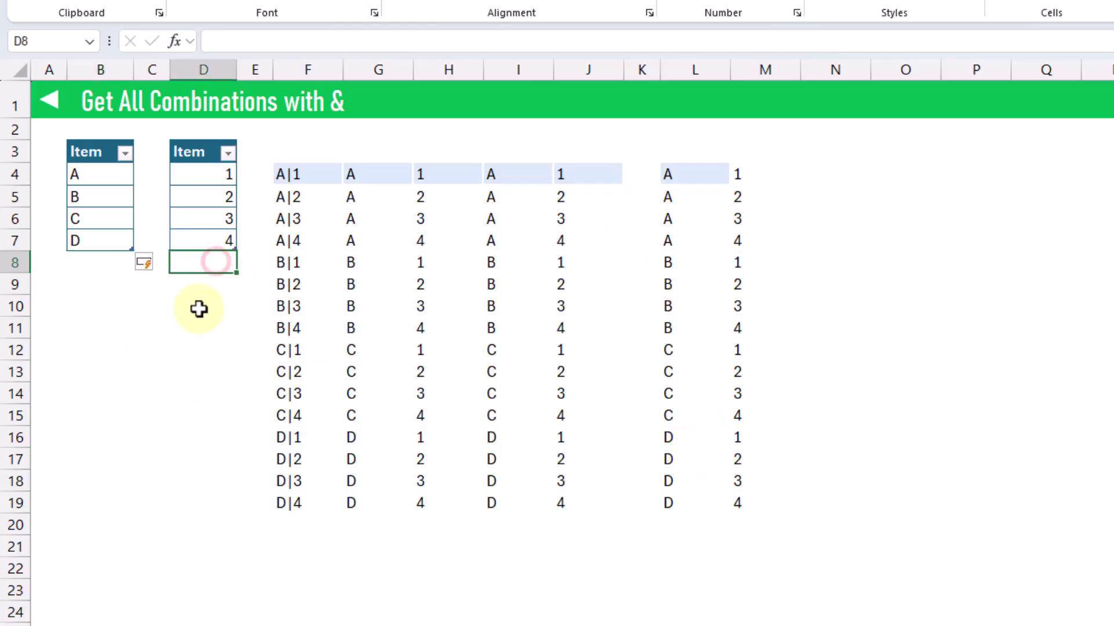
pyautogui.write('5')
pyautogui.press('Return')
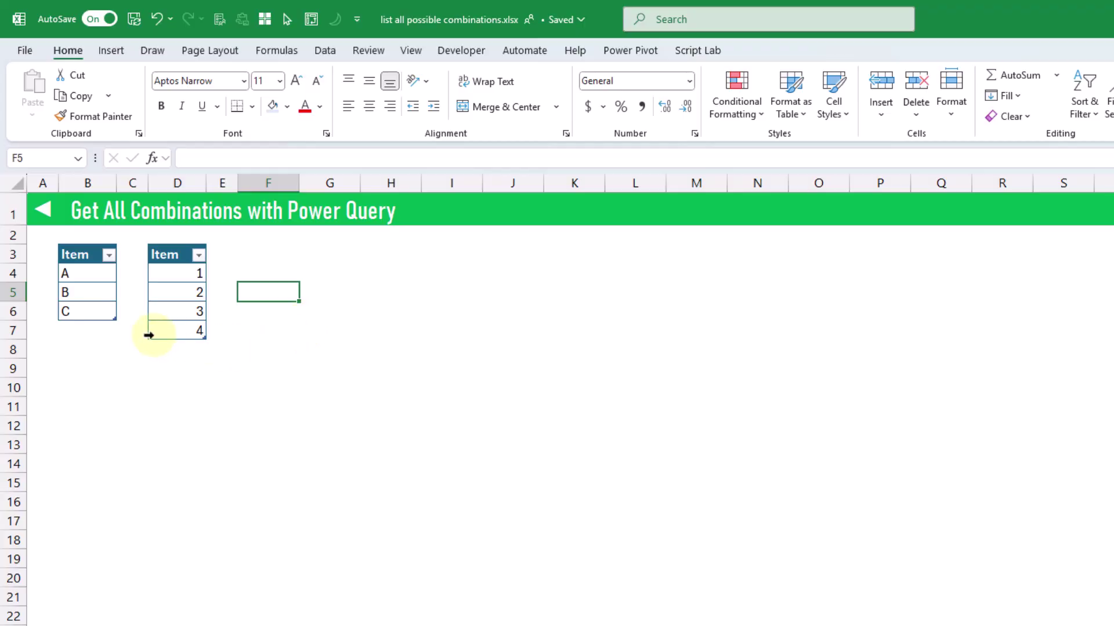
# Load the letters table into Power Query as the connection-only query Letters3.
pyautogui.click(96, 293)
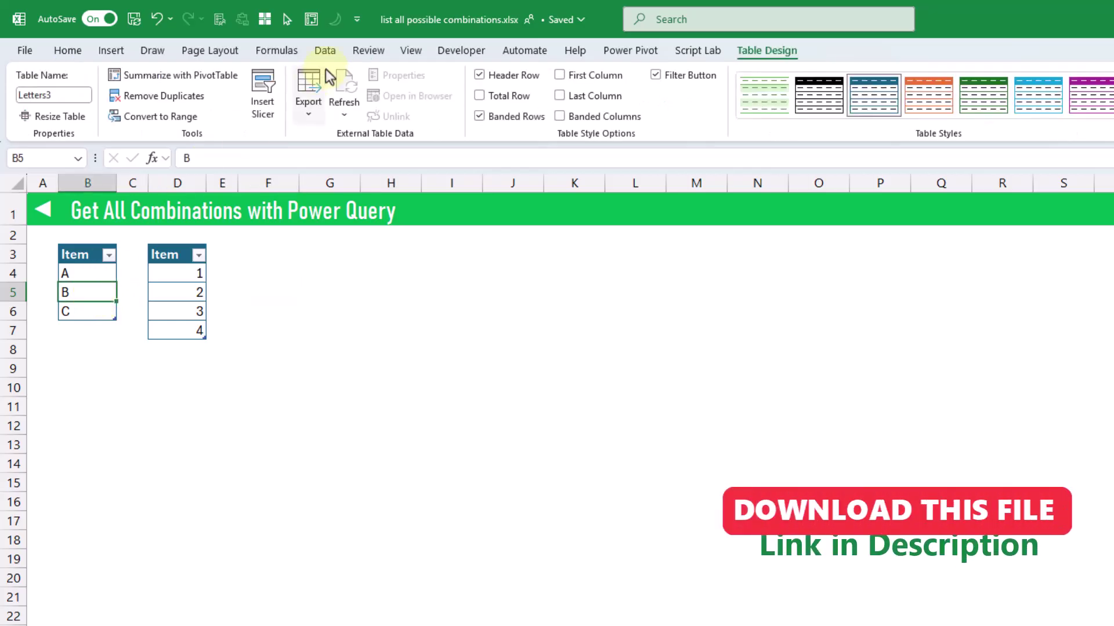
pyautogui.click(323, 50)
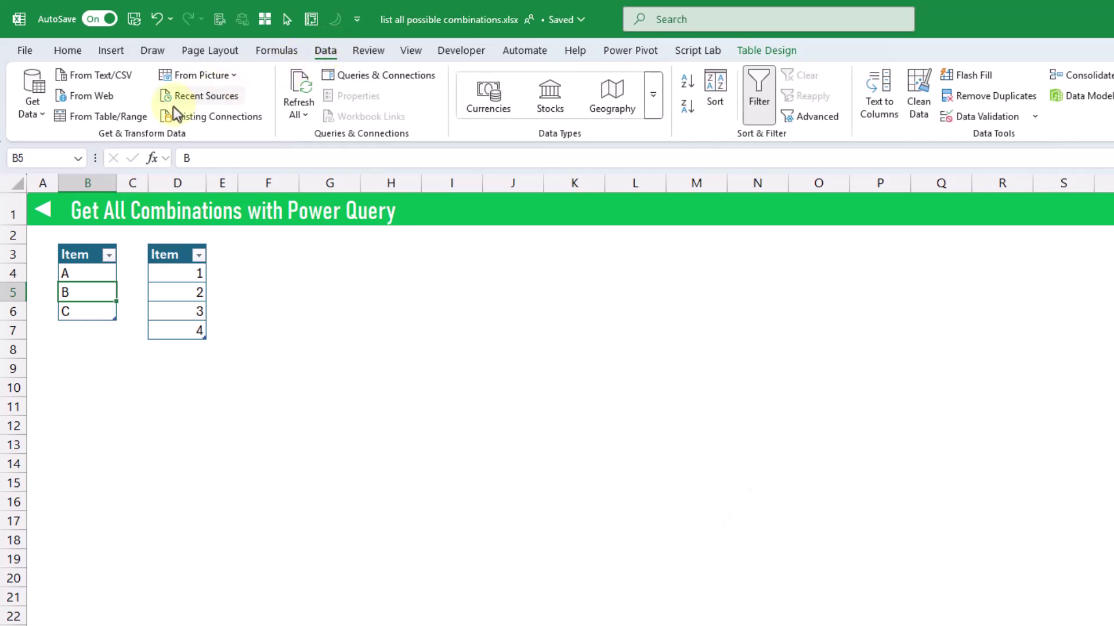
pyautogui.click(115, 121)
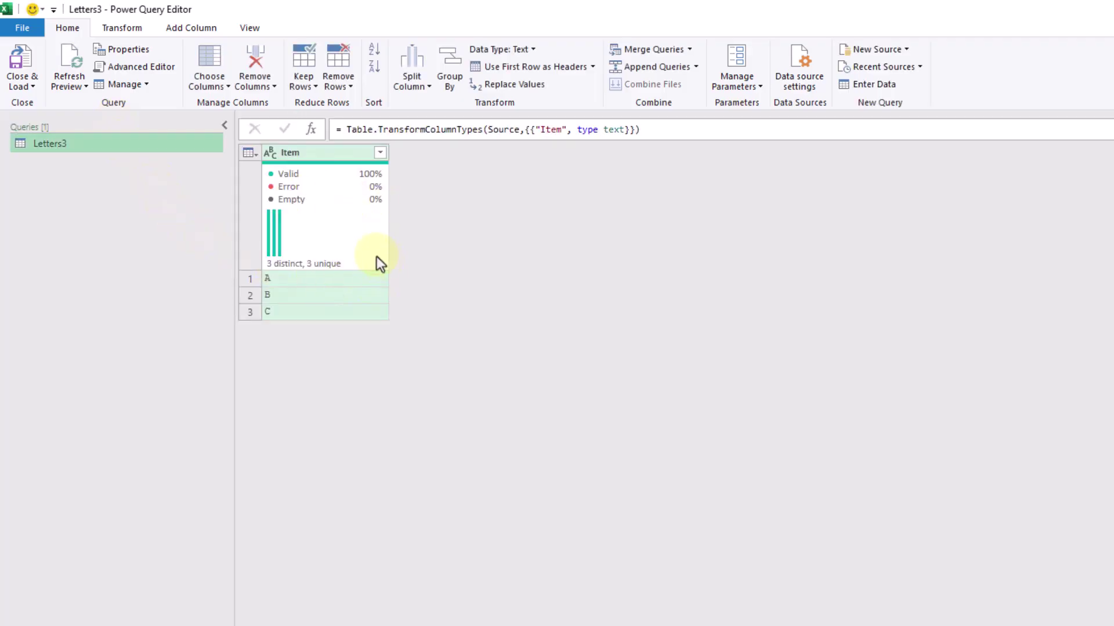
pyautogui.moveTo(366, 256)
pyautogui.click(29, 86)
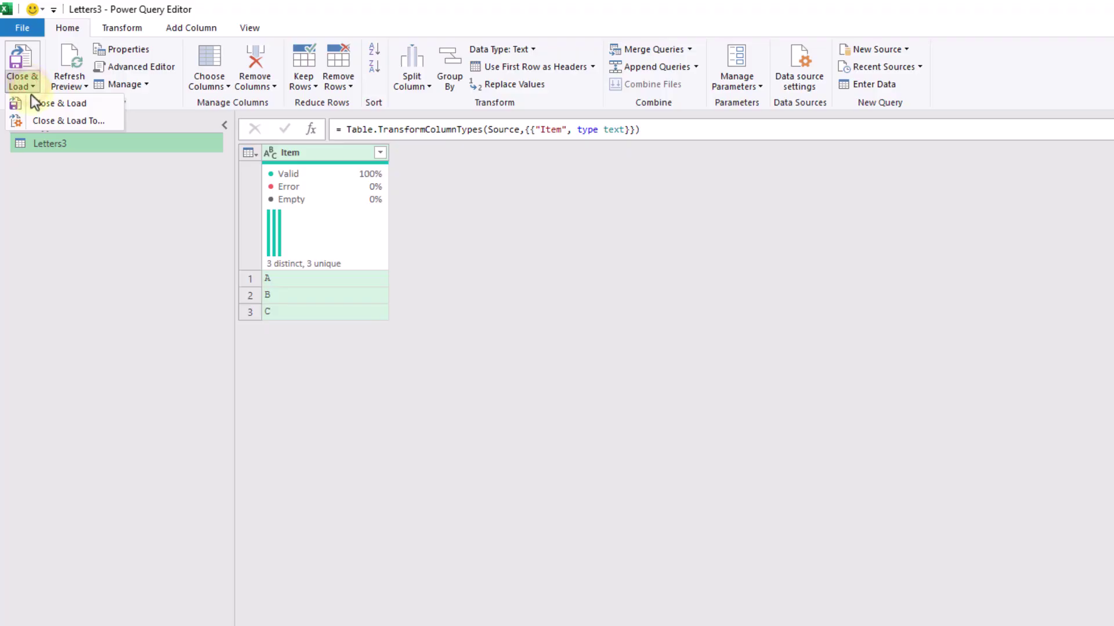
pyautogui.click(46, 123)
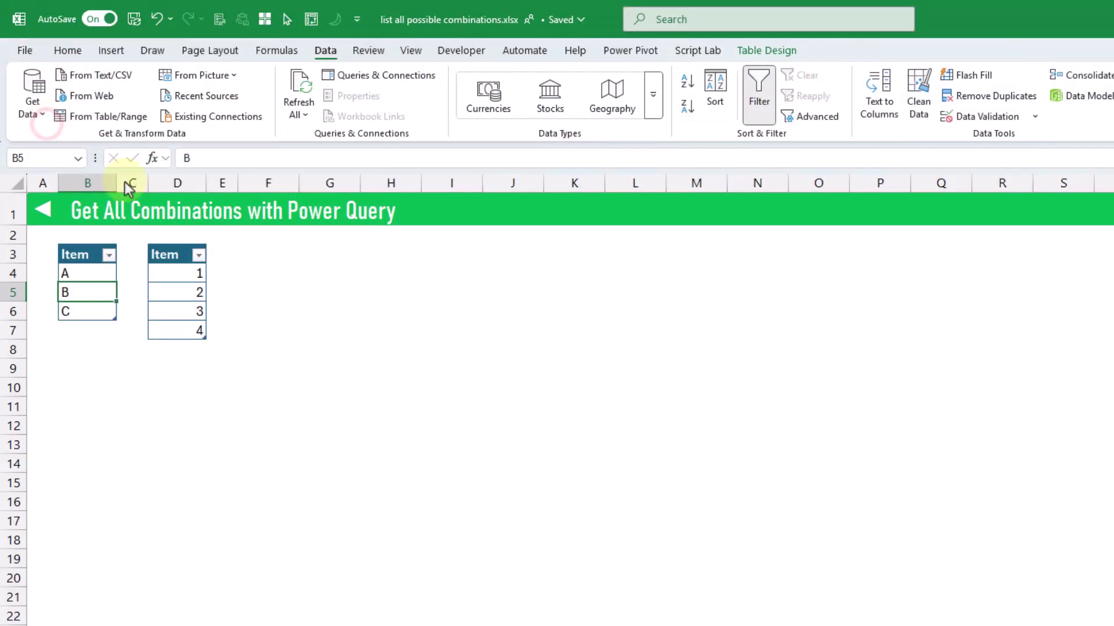
pyautogui.click(509, 352)
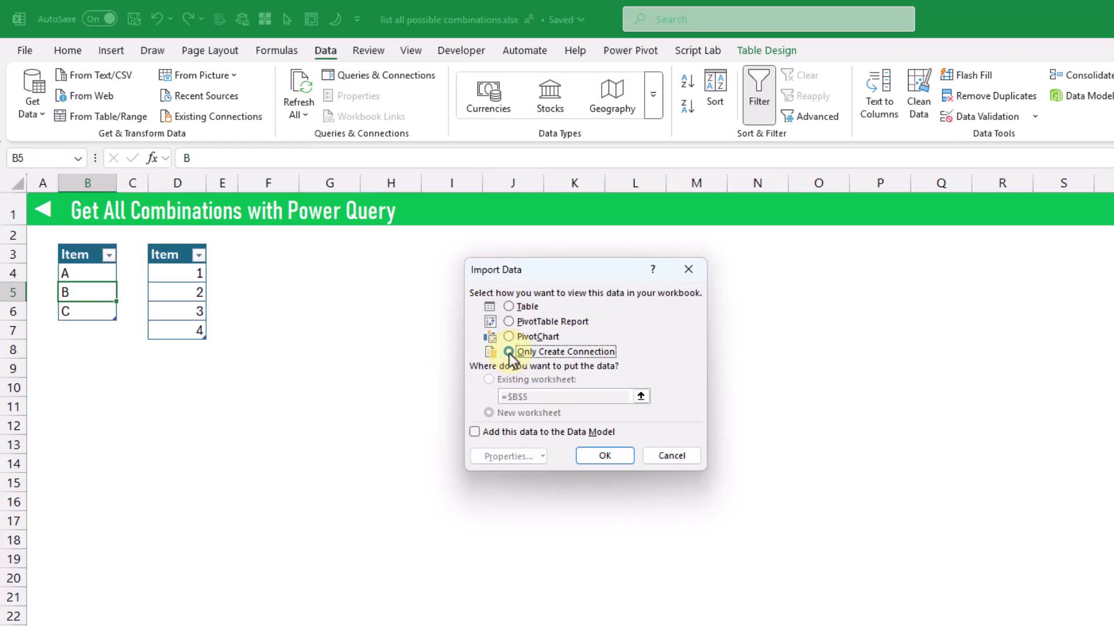
pyautogui.click(590, 456)
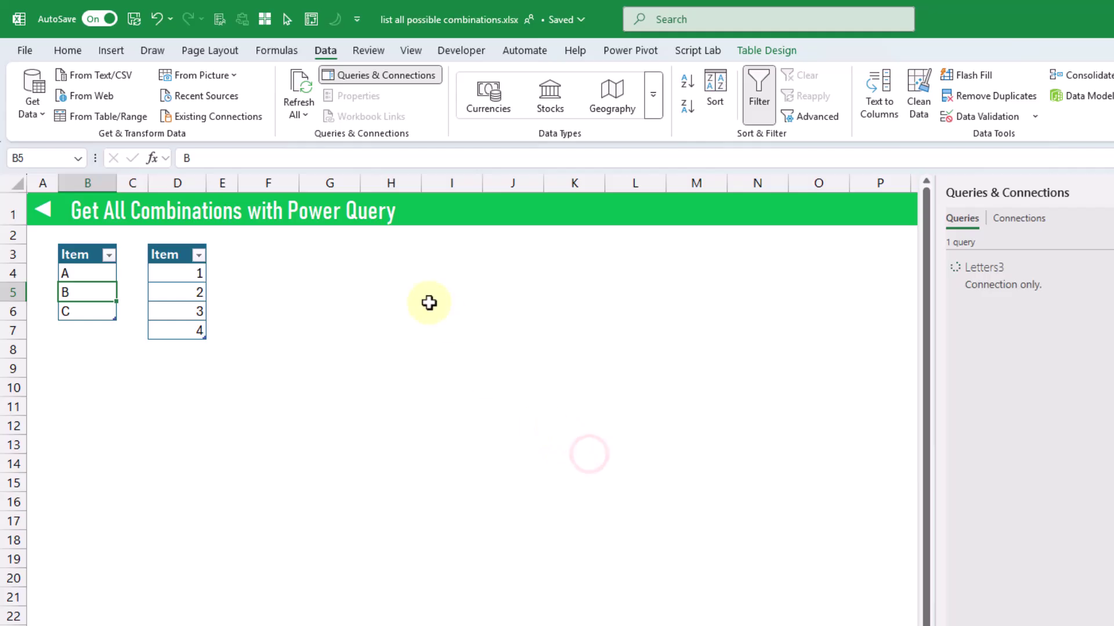
pyautogui.click(195, 290)
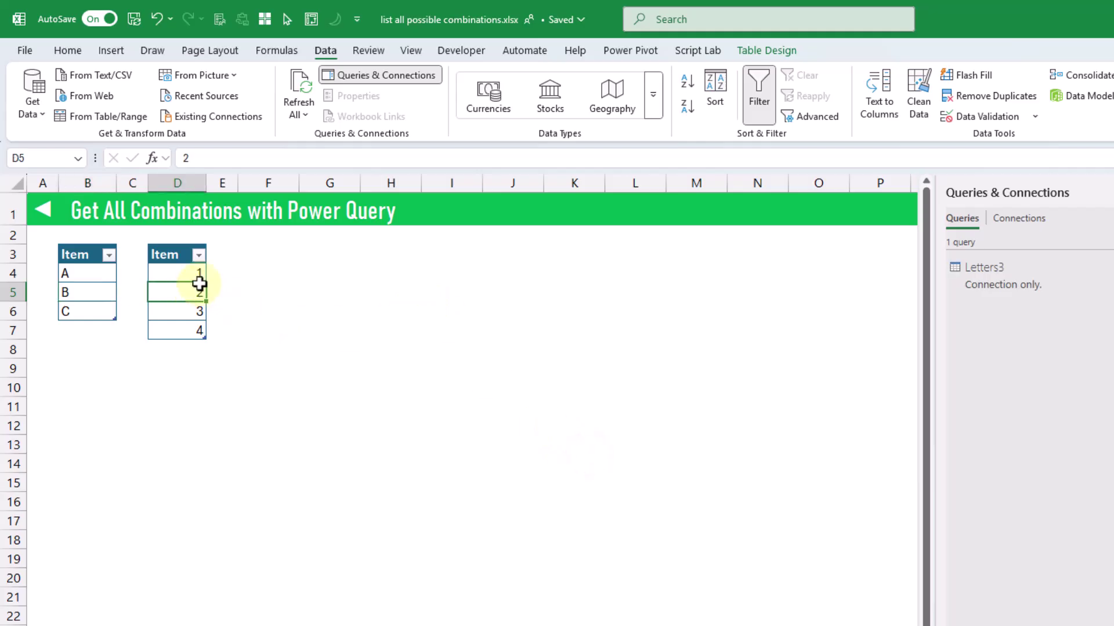
# Create the Numbers3 query from the numbers table and start a Custom Column formula for it.
pyautogui.click(119, 114)
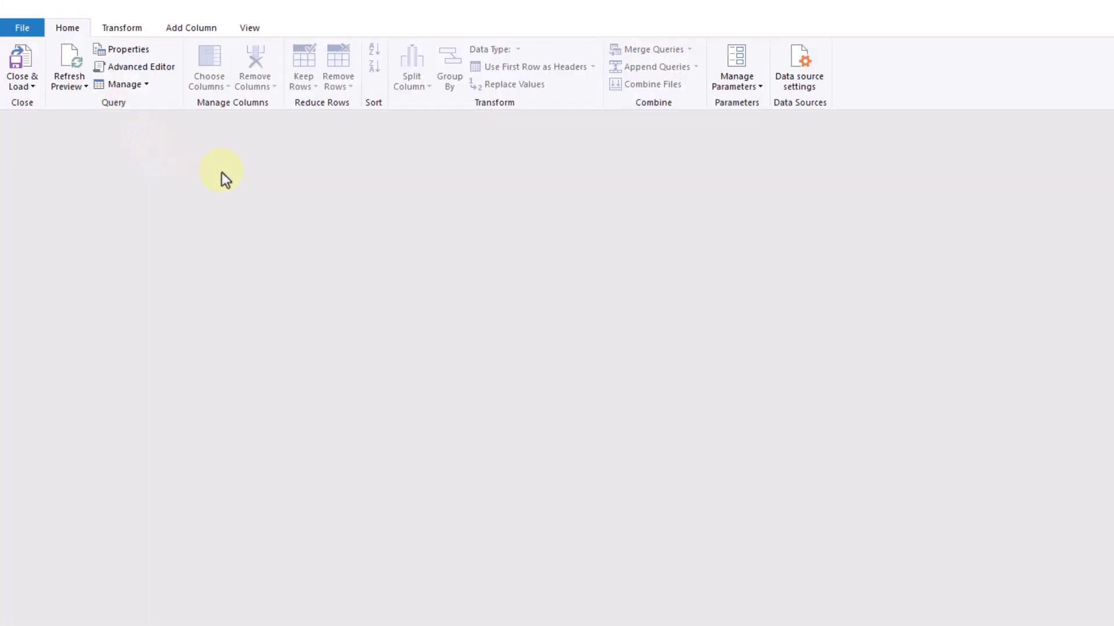
pyautogui.click(141, 141)
pyautogui.click(138, 164)
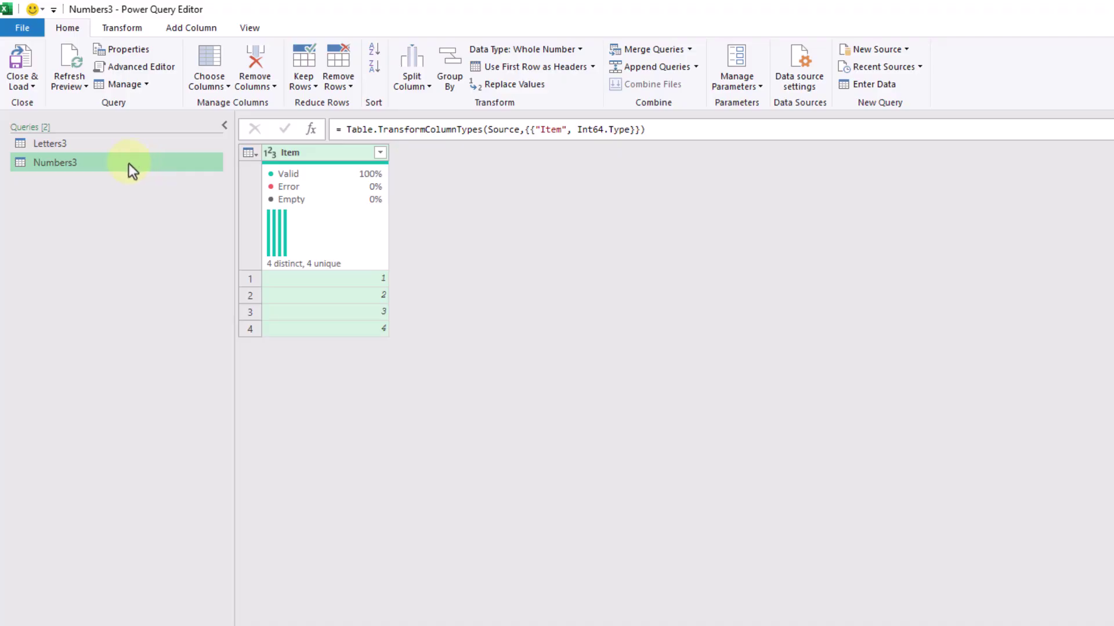
pyautogui.click(190, 26)
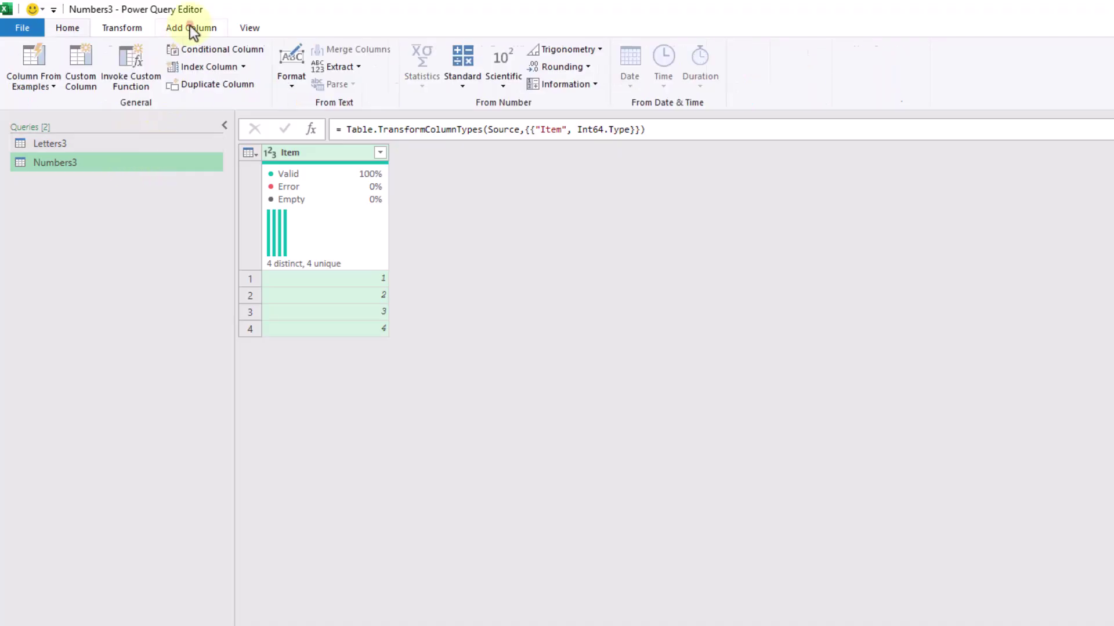
pyautogui.click(92, 78)
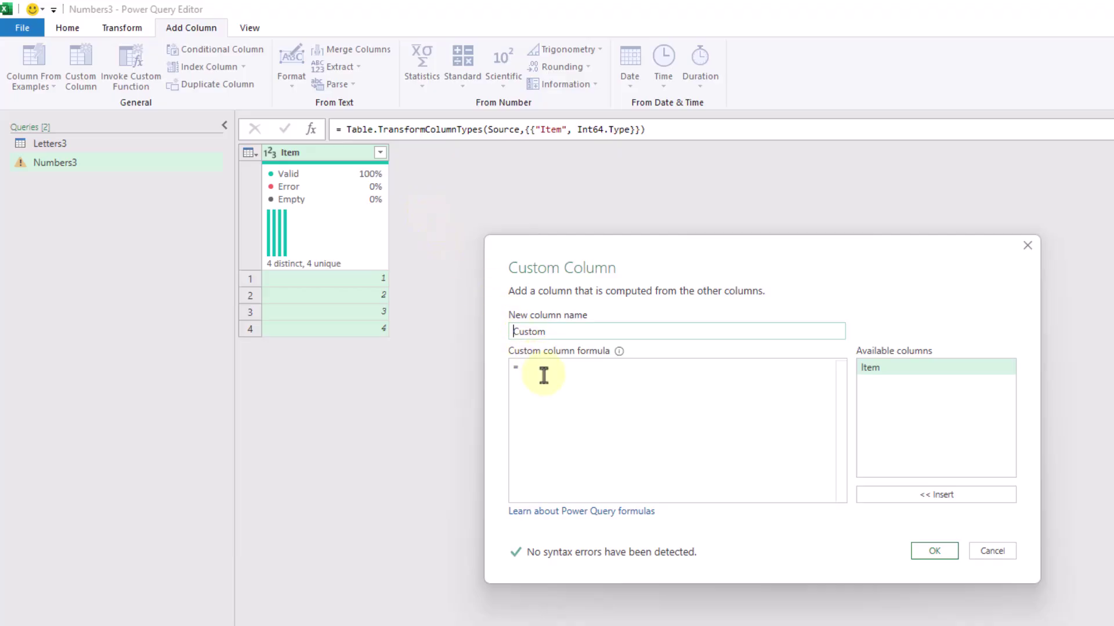
pyautogui.click(543, 375)
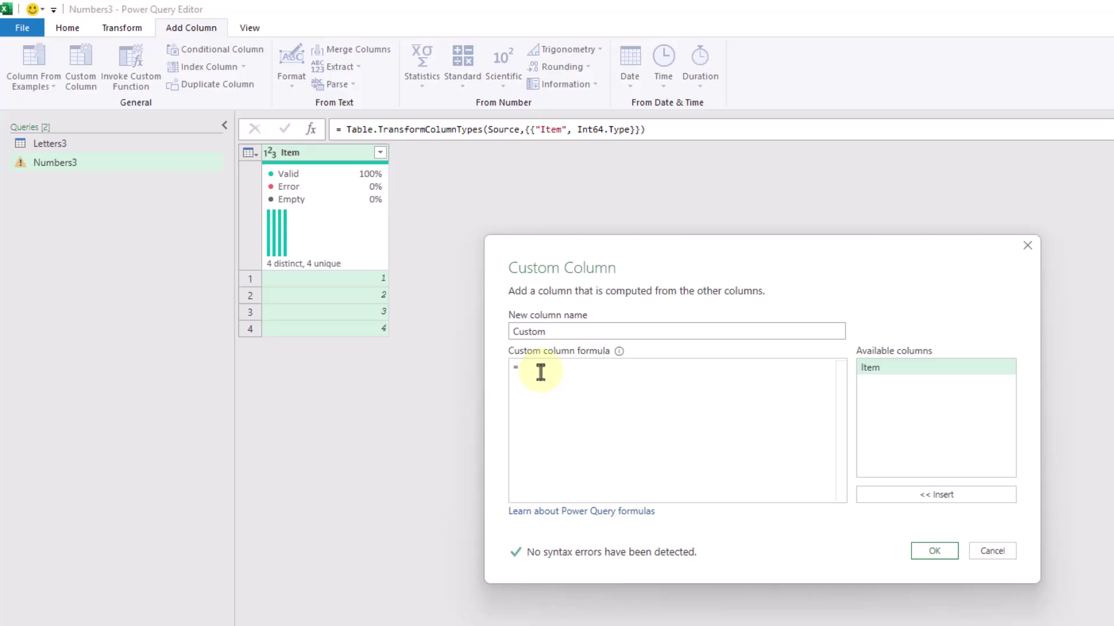
# Add a Custom column with formula Letters3 to Numbers3 and preview its nested letter tables.
pyautogui.write('let')
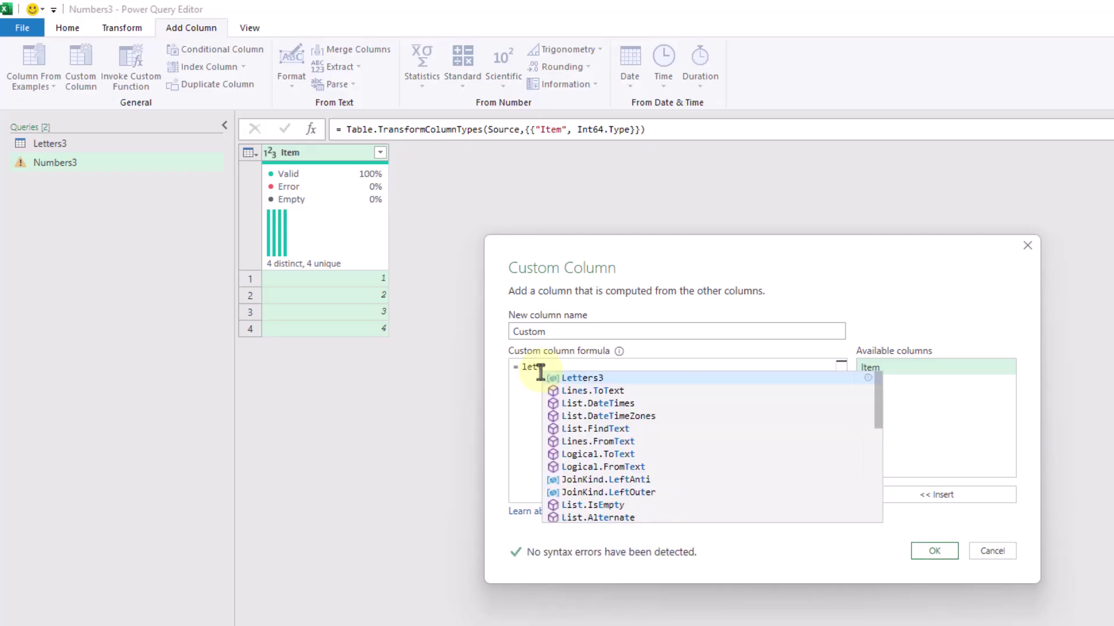
pyautogui.press('Tab')
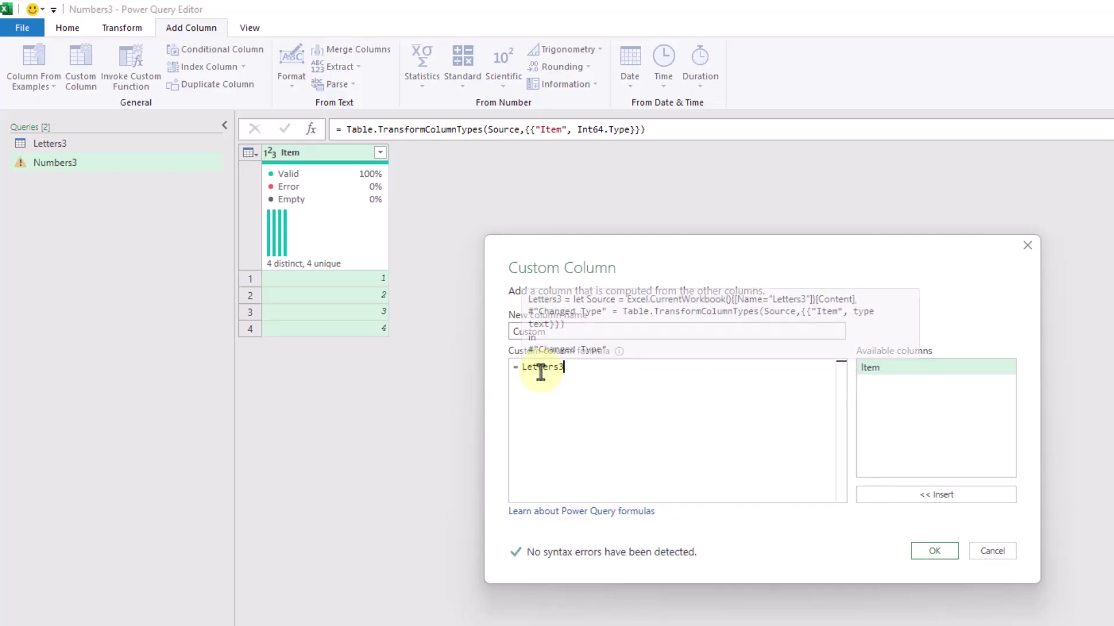
pyautogui.click(919, 551)
pyautogui.click(467, 278)
pyautogui.click(459, 295)
pyautogui.click(455, 312)
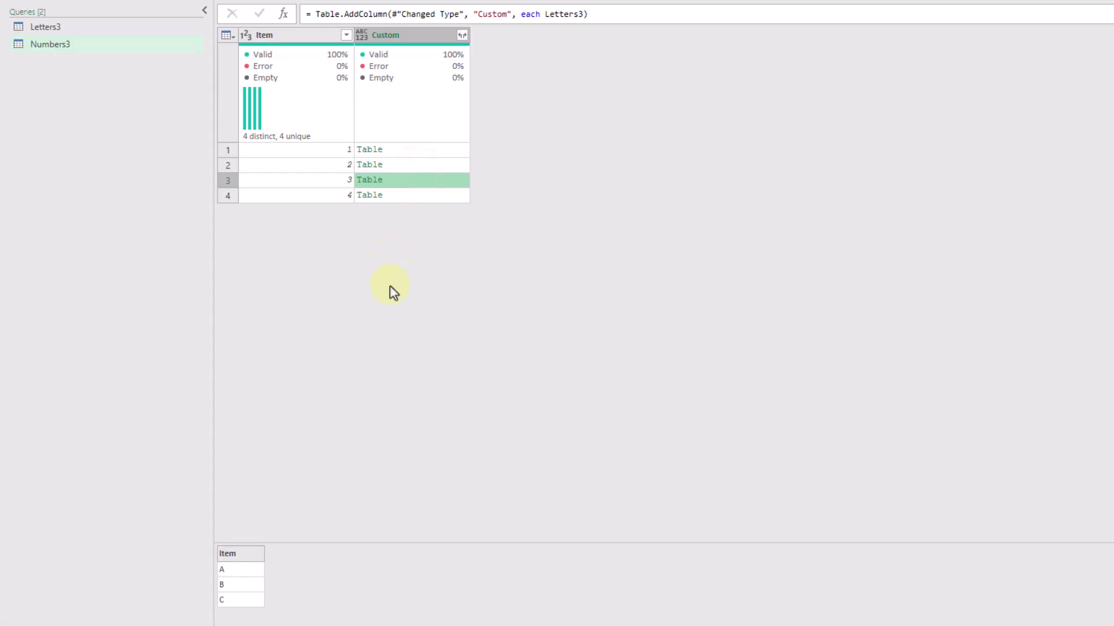
pyautogui.moveTo(301, 544); pyautogui.dragTo(338, 248)
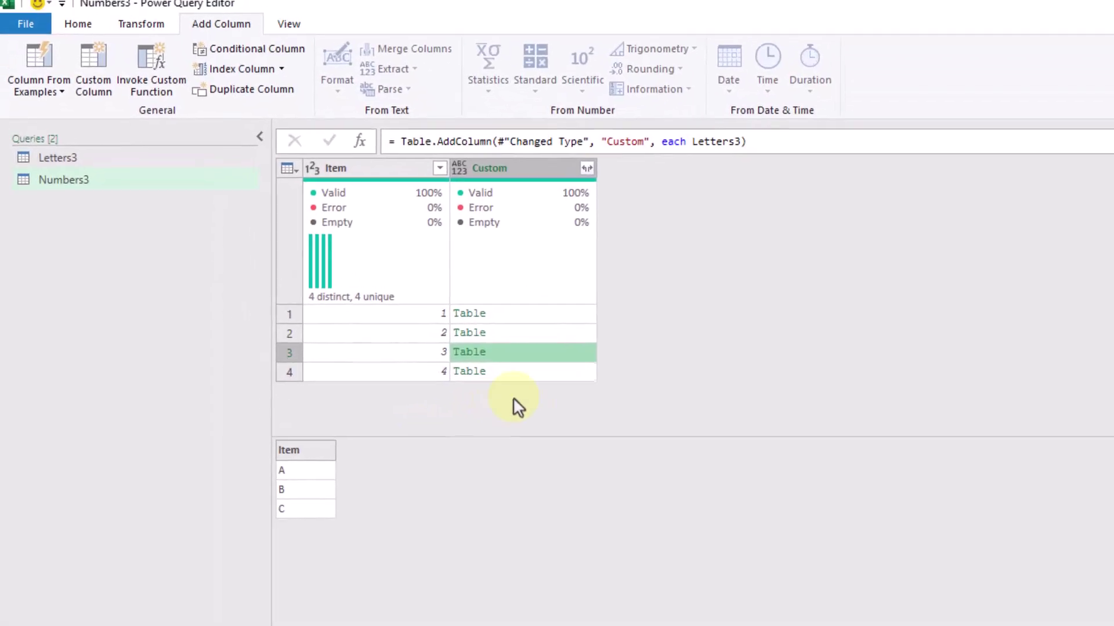
pyautogui.click(535, 352)
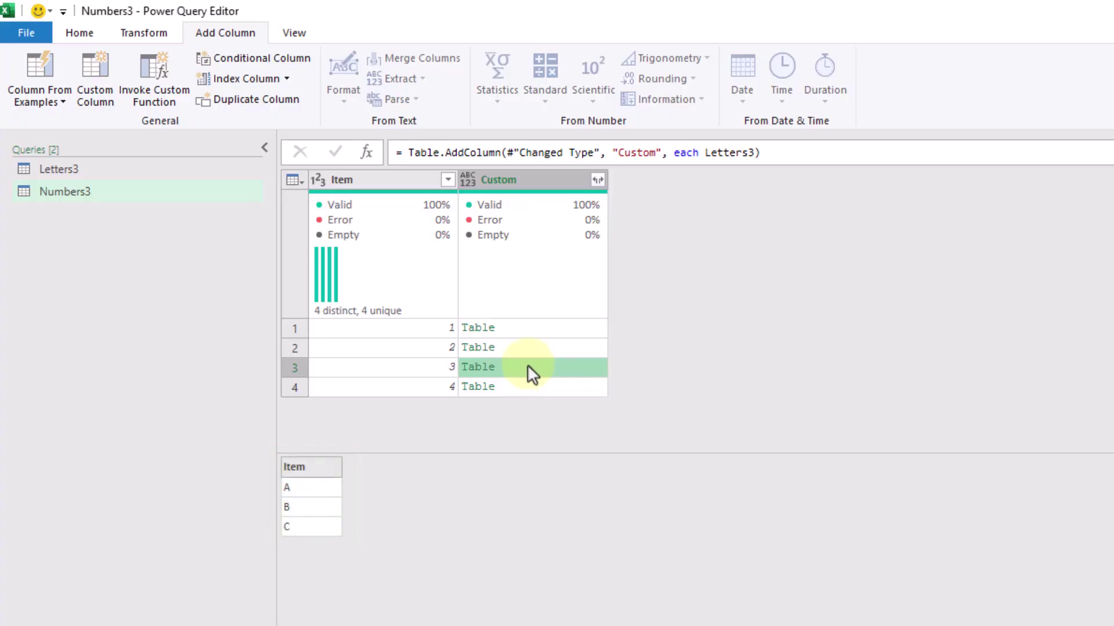
# Expand the Custom column without the name prefix into Item.1, giving twelve number–letter rows.
pyautogui.click(597, 179)
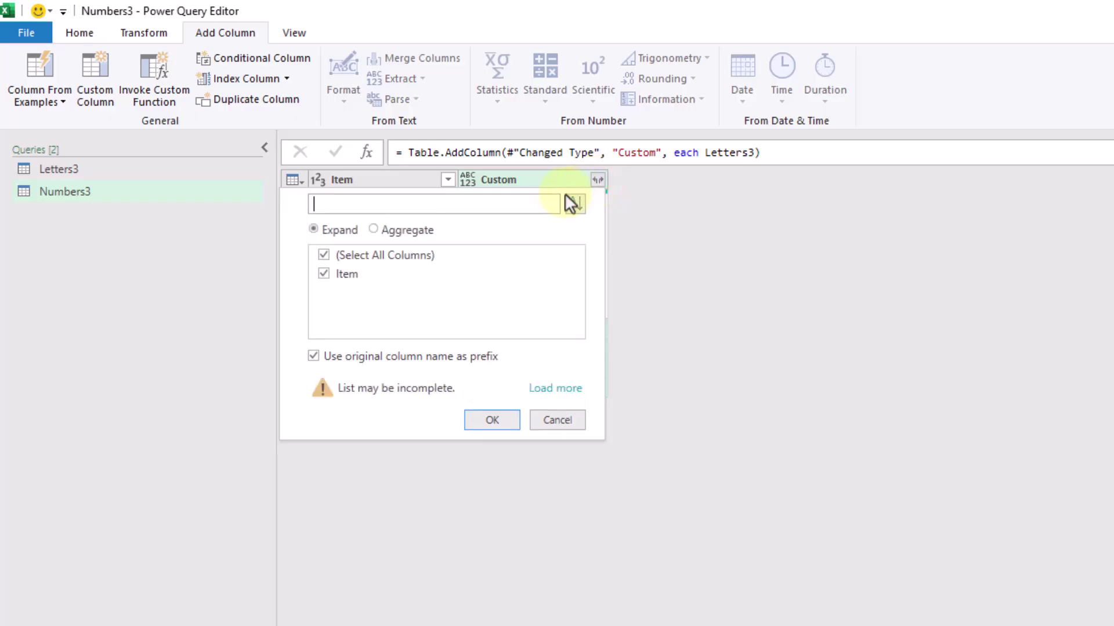
pyautogui.click(312, 231)
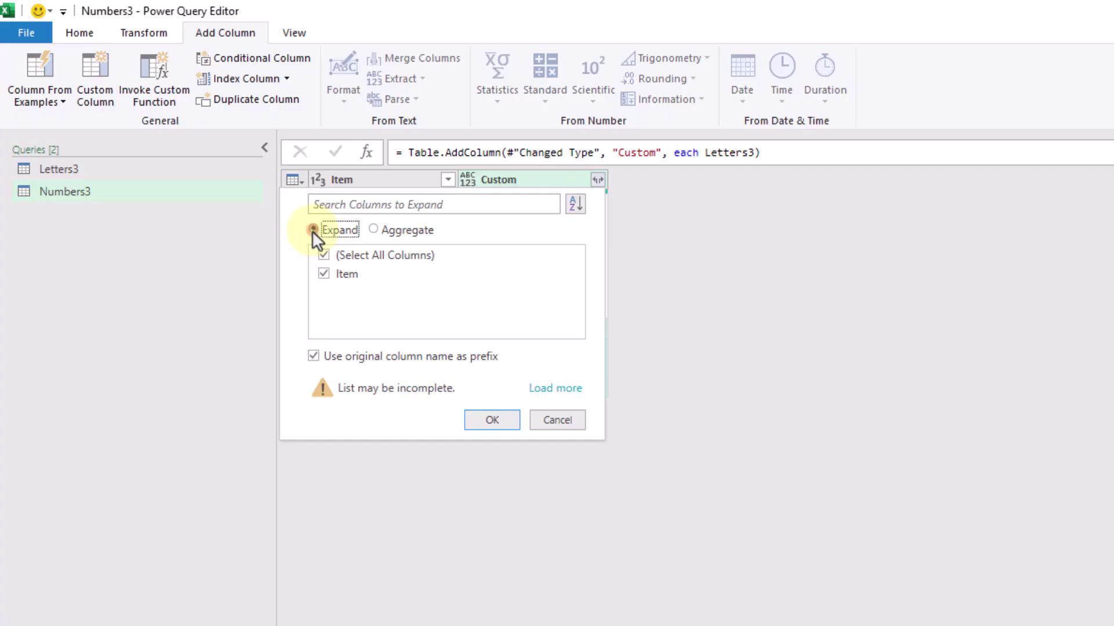
pyautogui.click(313, 356)
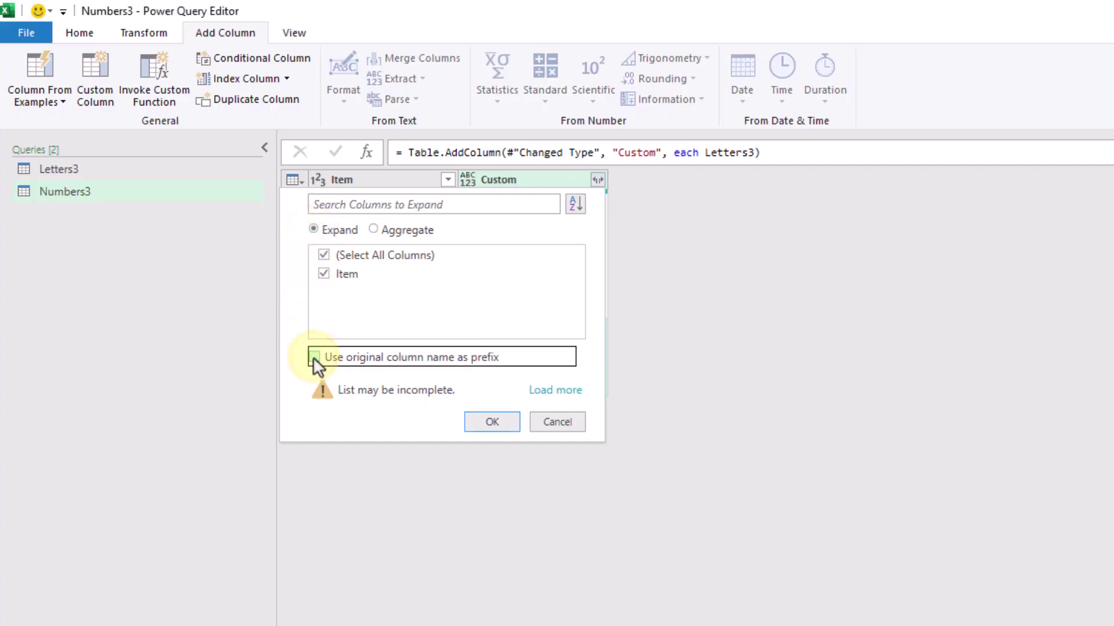
pyautogui.click(492, 422)
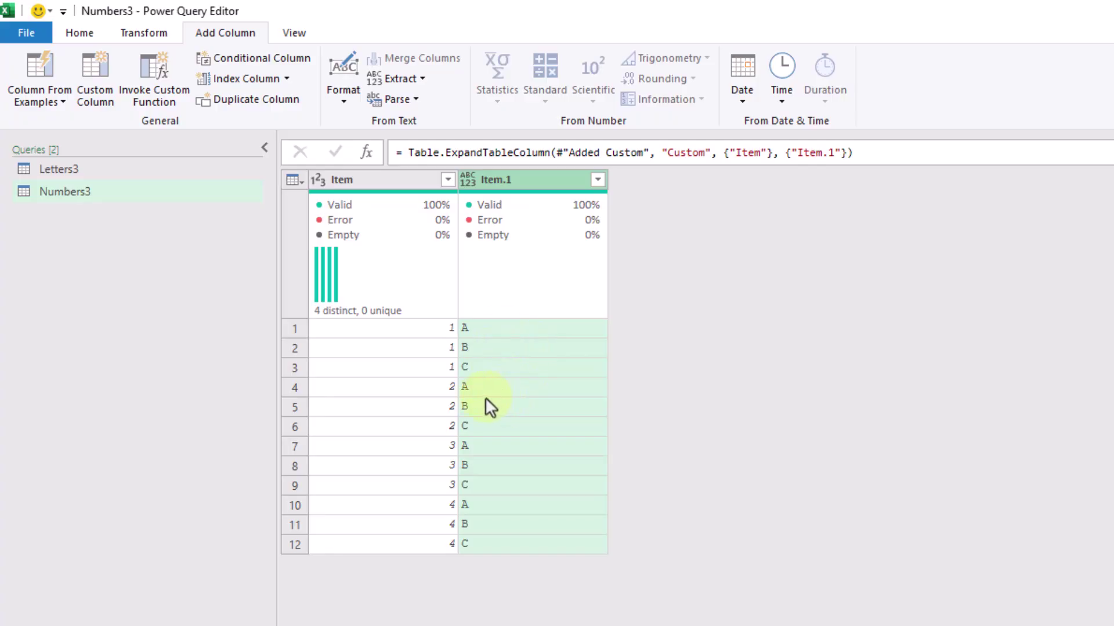
# Load Numbers3 as a table on the existing worksheet at cell F3.
pyautogui.click(81, 33)
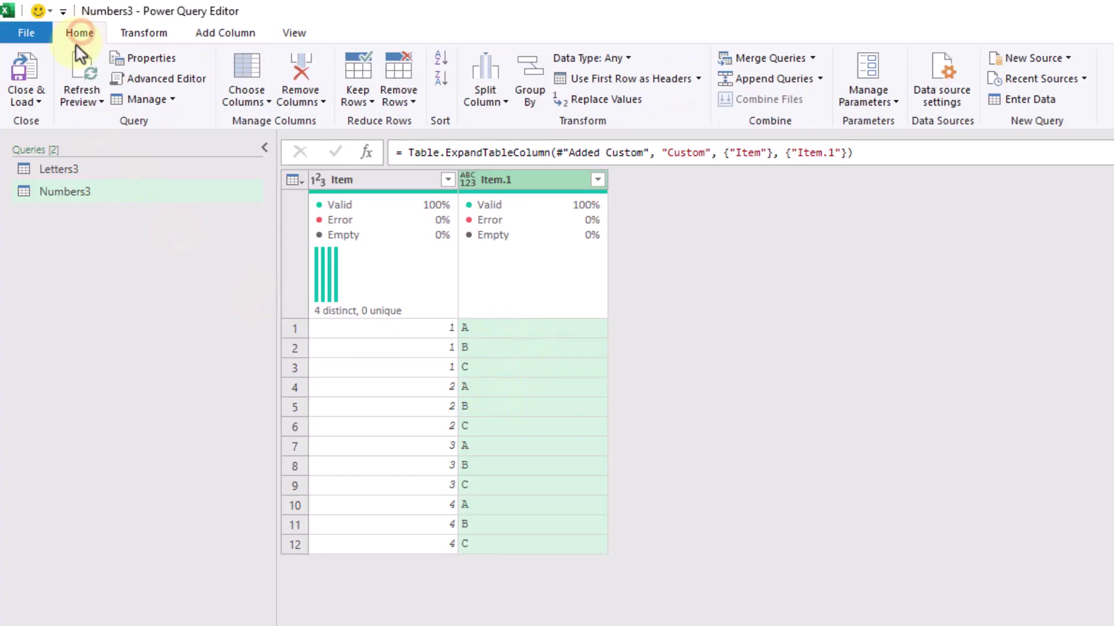
pyautogui.click(27, 103)
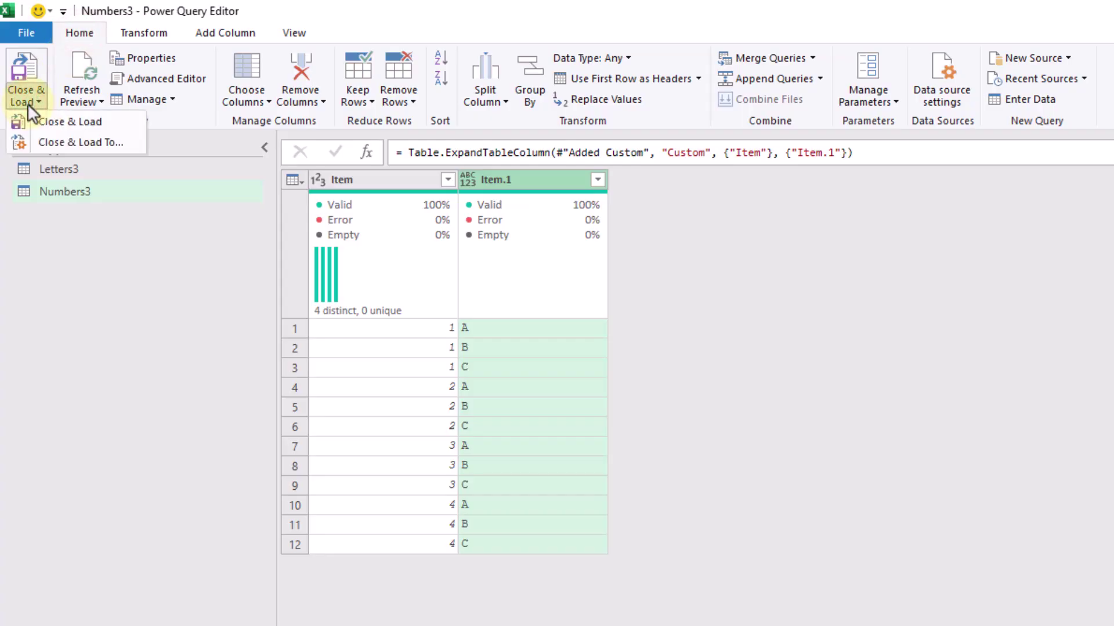
pyautogui.click(47, 123)
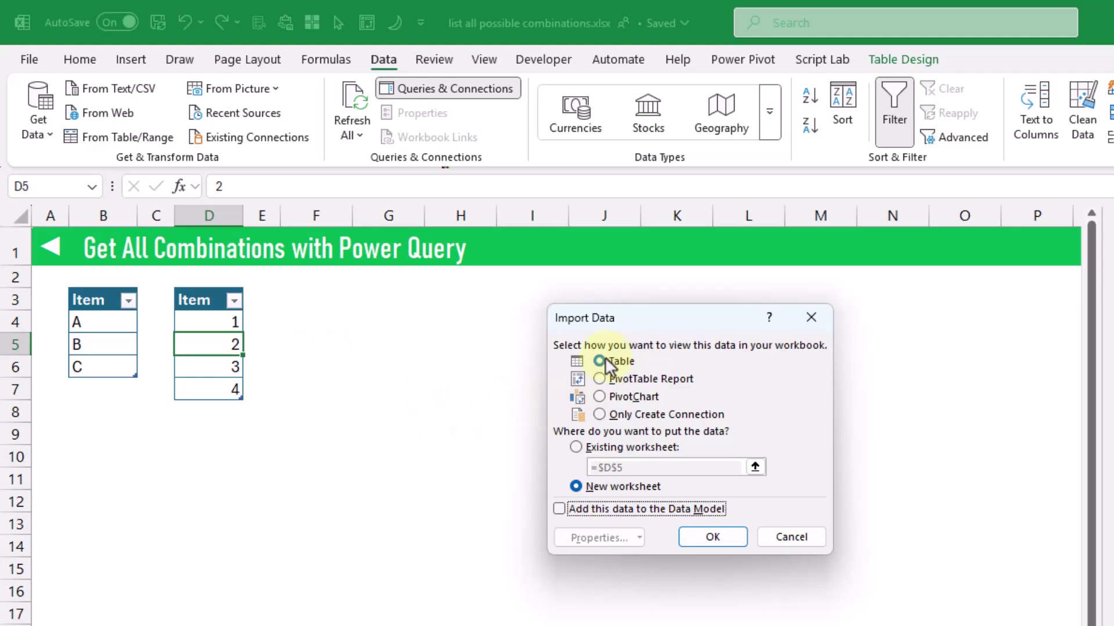
pyautogui.click(599, 360)
pyautogui.click(577, 447)
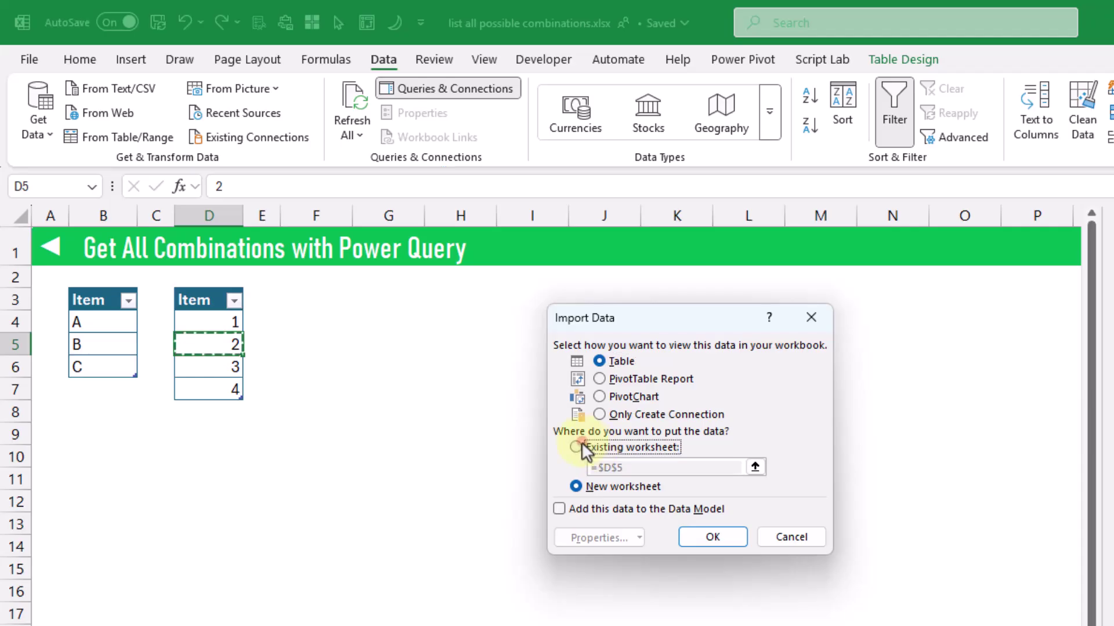
pyautogui.click(323, 297)
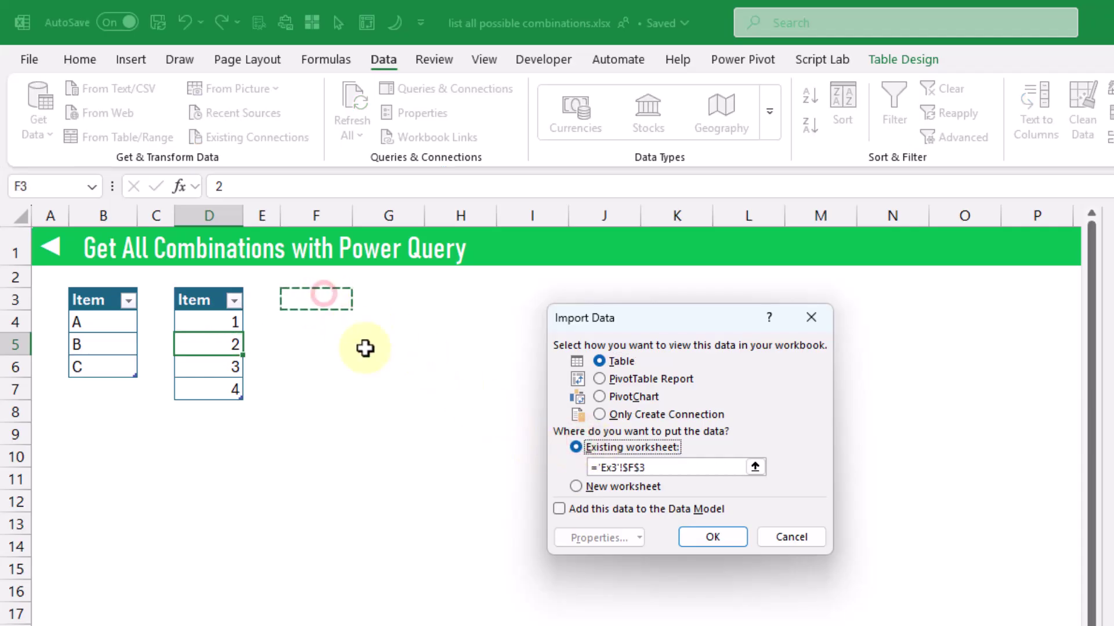
pyautogui.click(708, 537)
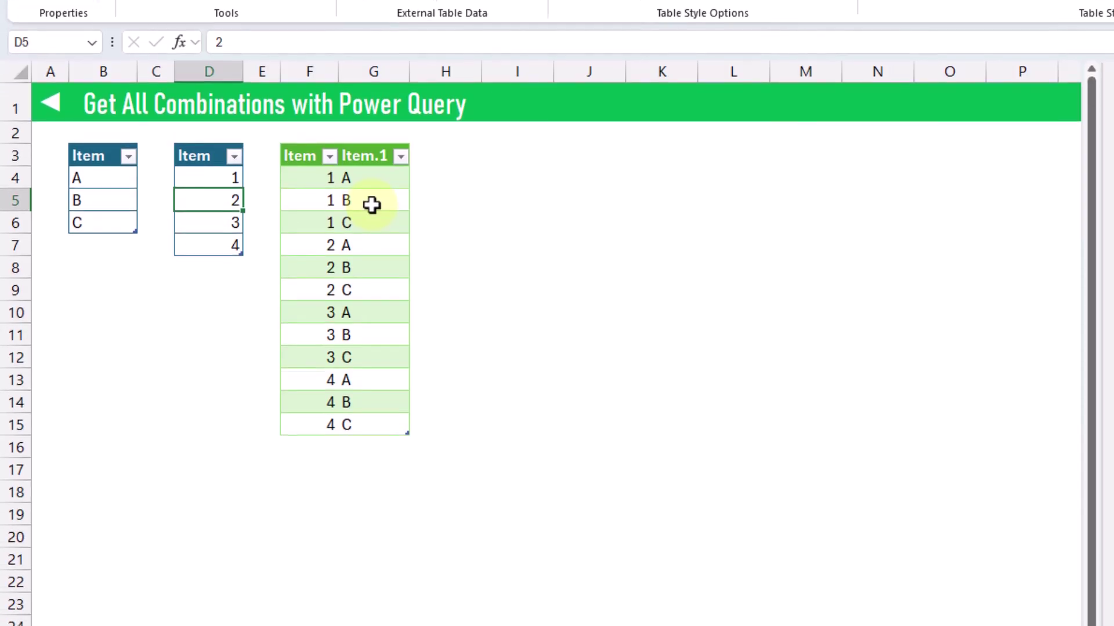
# Add letter D and number 5 to the lists, then refresh the query table to 20 pairs.
pyautogui.click(125, 248)
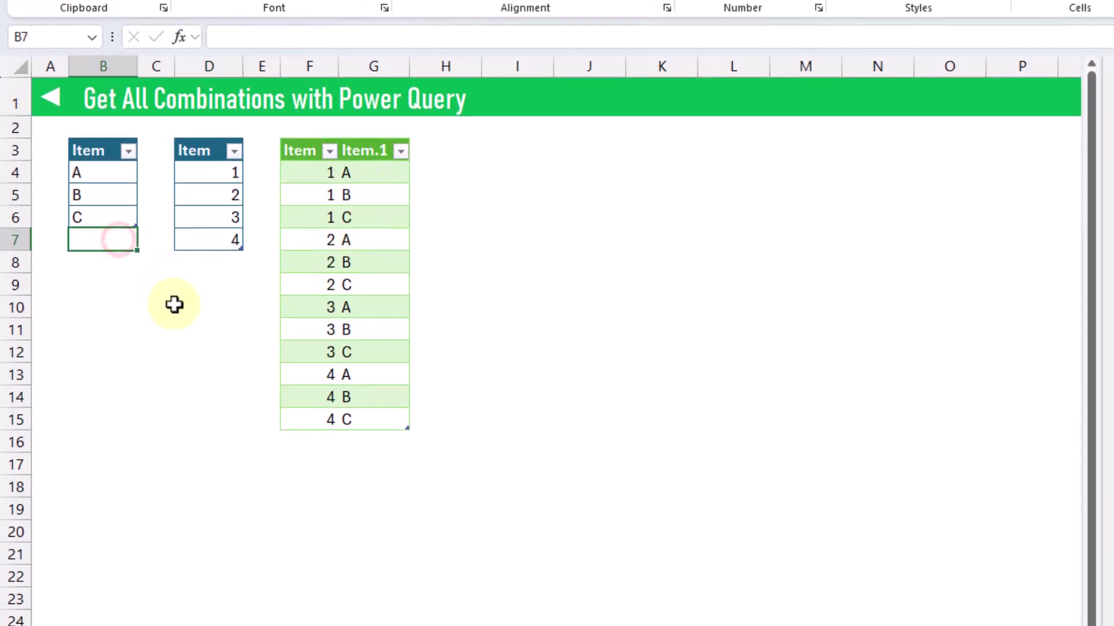
pyautogui.write('D')
pyautogui.press('Return')
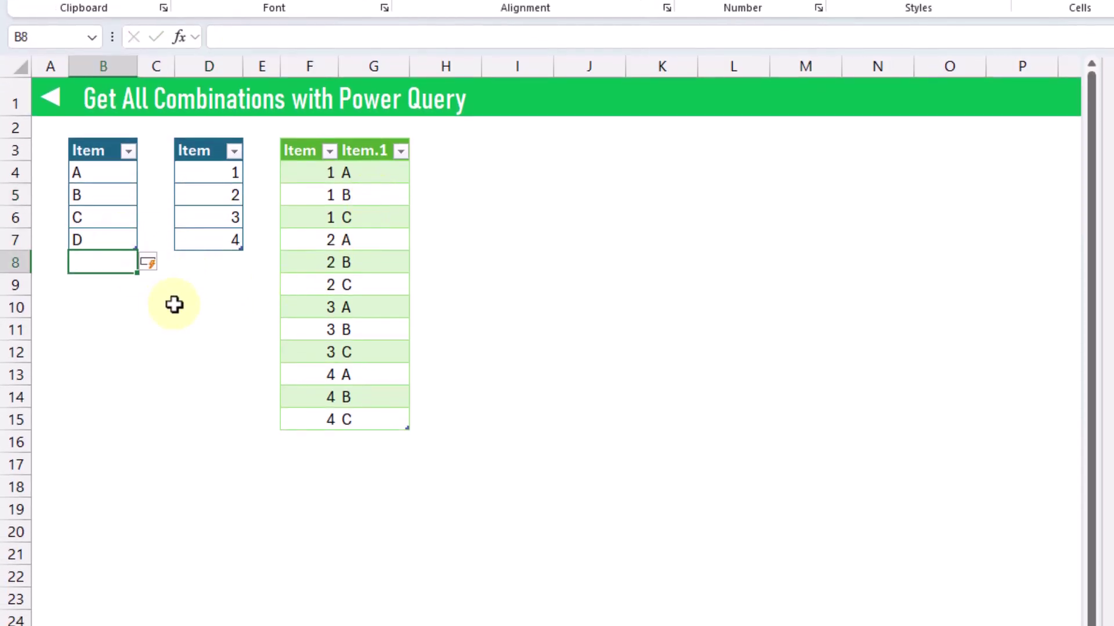
pyautogui.press('Right')
pyautogui.press('Right')
pyautogui.write('5')
pyautogui.press('Return')
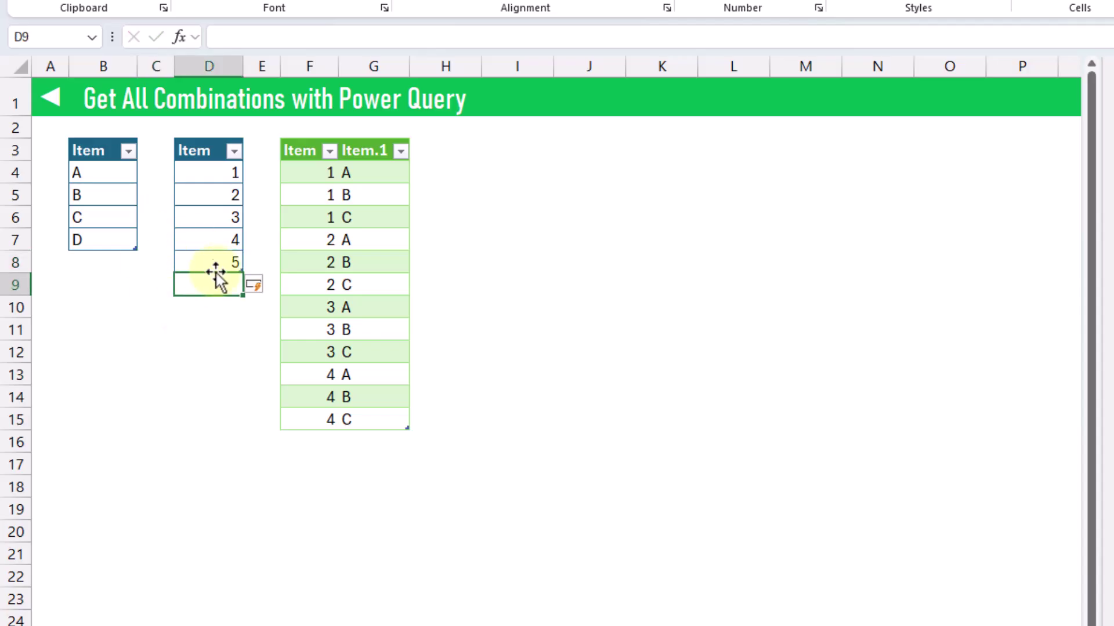
pyautogui.rightClick(375, 227)
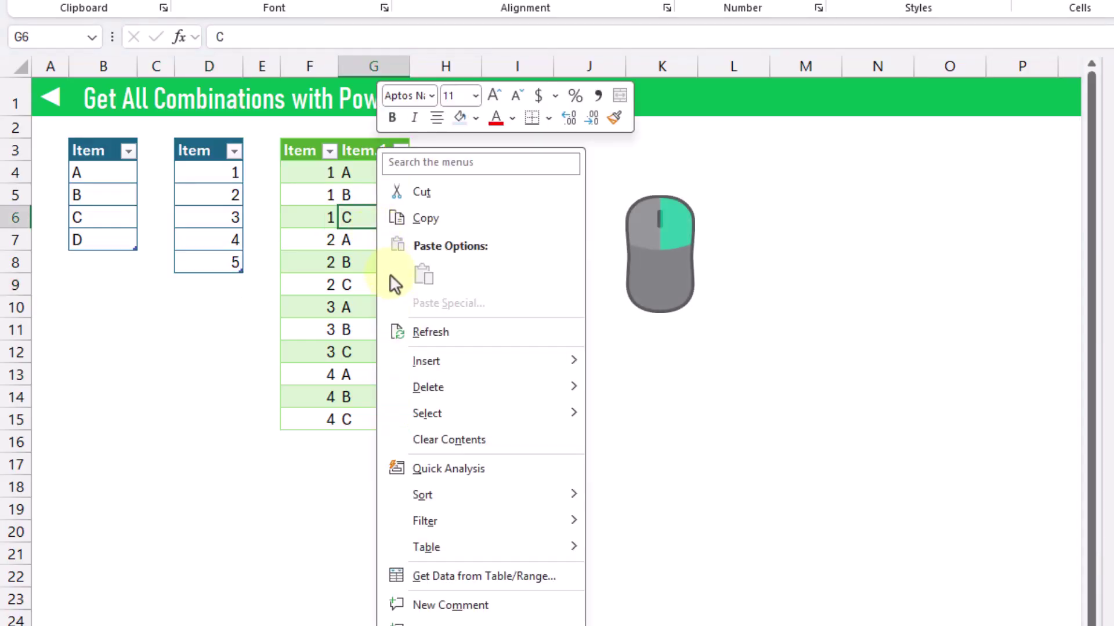
pyautogui.click(434, 335)
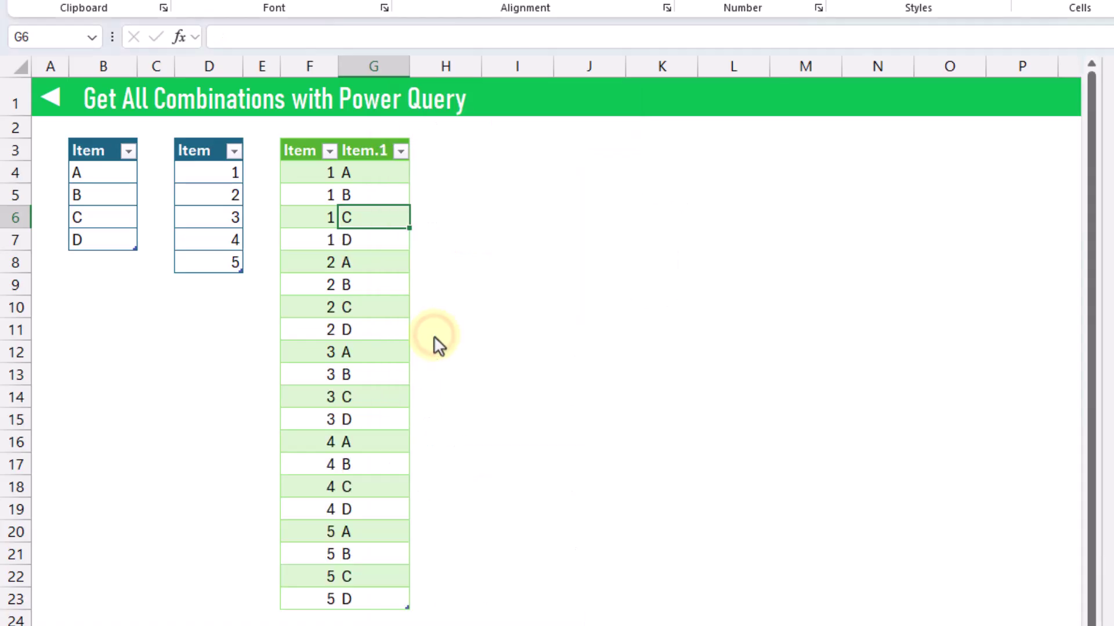